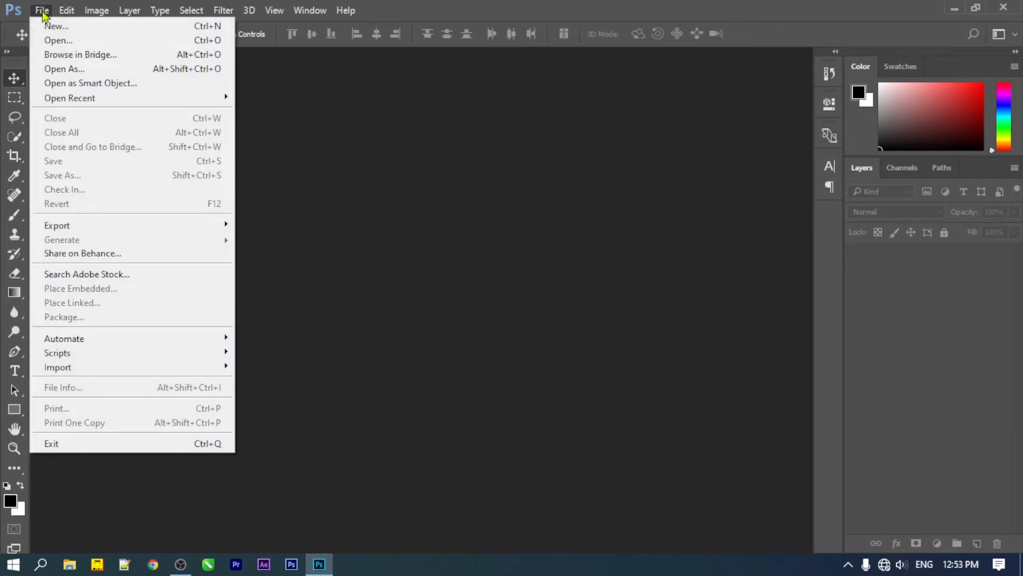
Create a new 10 by 3 inch document at 300 pixels/inch in CMYK Color mode with a white background
{"action": "left_click", "coordinate": [49, 30]}
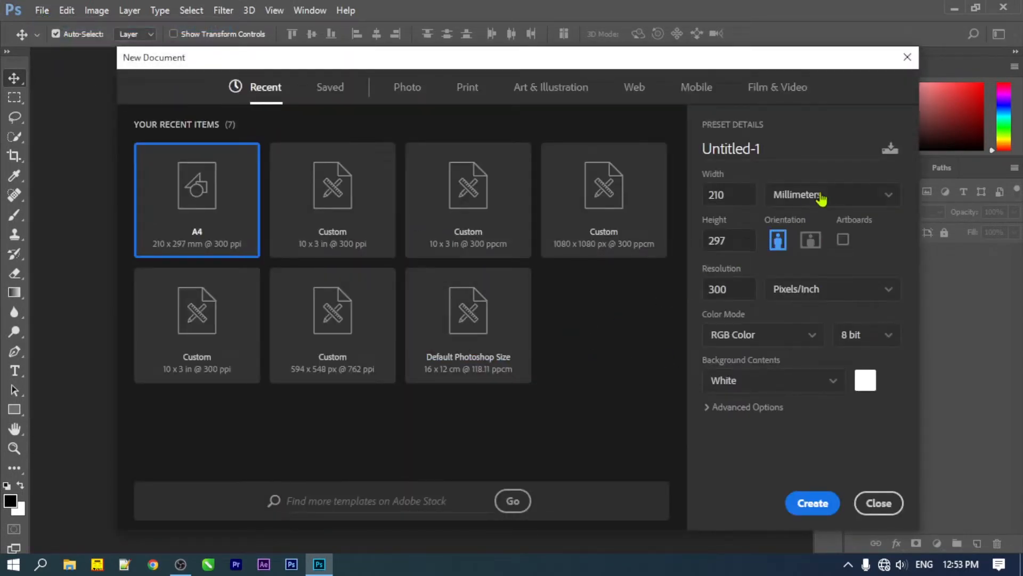
{"action": "left_click", "coordinate": [822, 199]}
{"action": "left_click", "coordinate": [808, 247]}
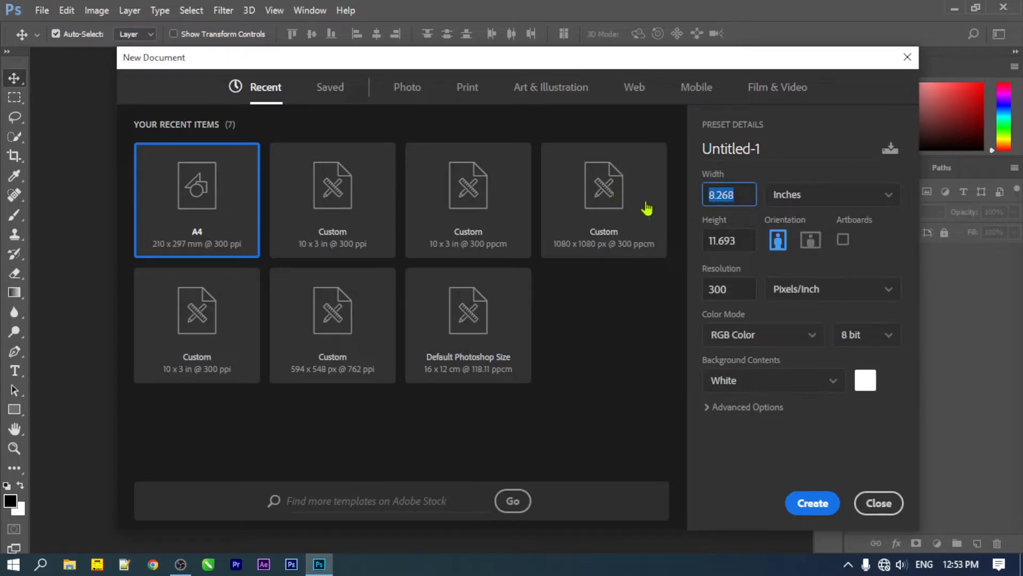
{"action": "type", "text": "10"}
{"action": "key", "text": "Tab"}
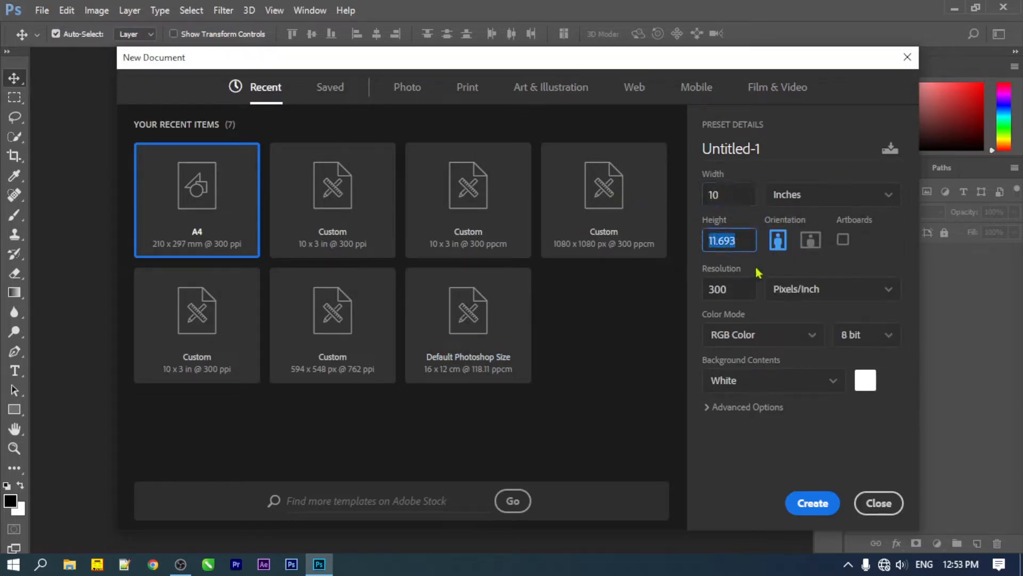
{"action": "type", "text": "3"}
{"action": "key", "text": "Tab"}
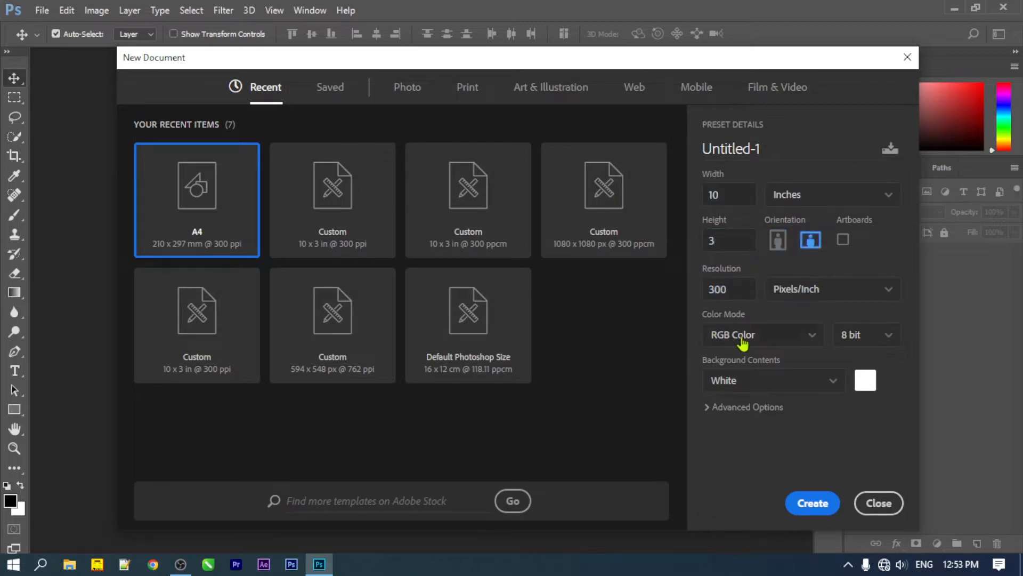
{"action": "left_click", "coordinate": [741, 341]}
{"action": "left_click", "coordinate": [737, 438]}
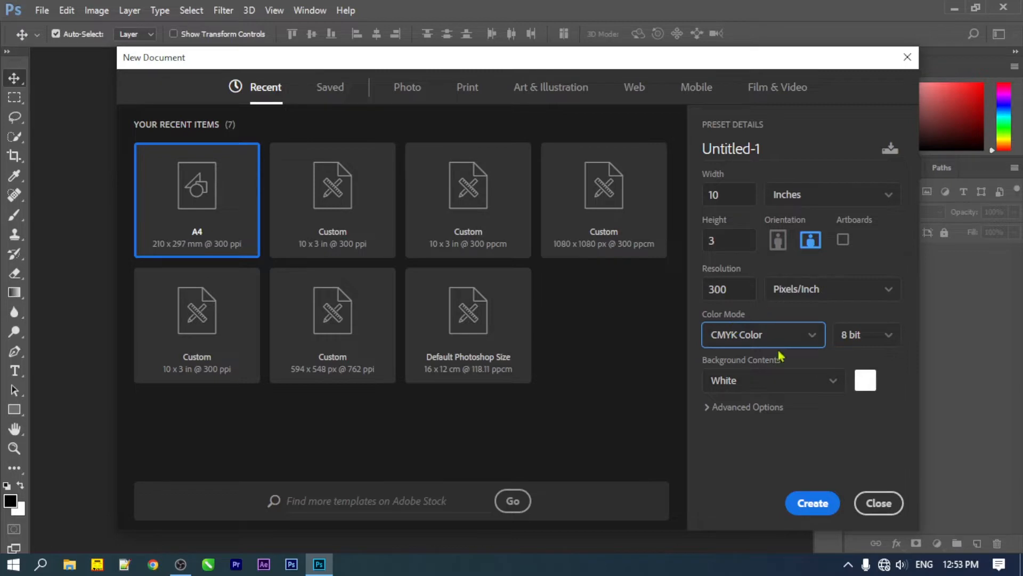
{"action": "left_click", "coordinate": [814, 509]}
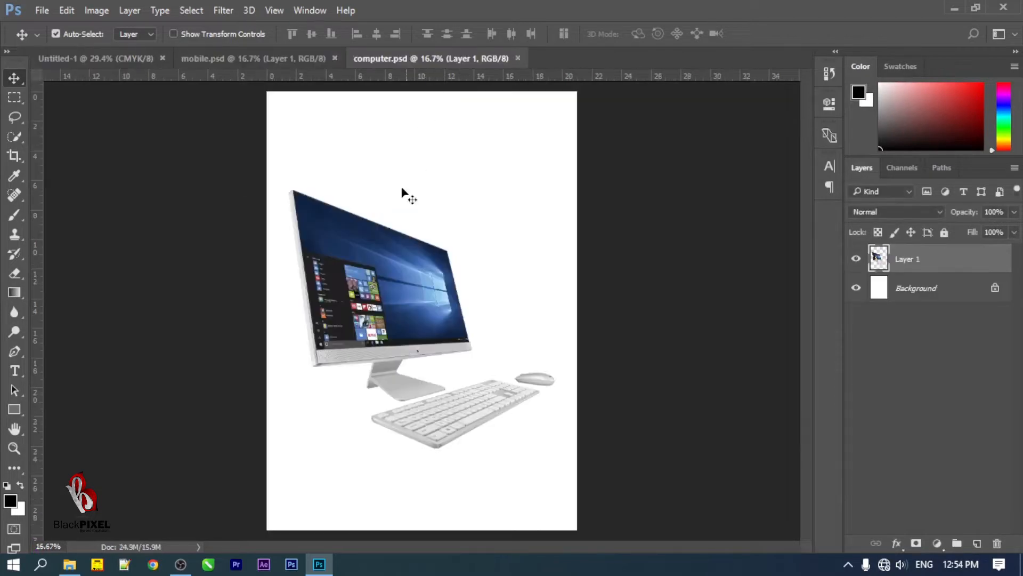
Copy the computer image from computer.psd and the phones image from mobile.psd into the new banner document
{"action": "left_click_drag", "start_coordinate": [407, 197], "coordinate": [239, 249]}
{"action": "left_click", "coordinate": [253, 62]}
{"action": "left_click_drag", "start_coordinate": [386, 241], "coordinate": [303, 309]}
{"action": "left_click", "coordinate": [303, 309]}
Scale the computer image down to fit the banner height and place it at the banner's left end
{"action": "key", "text": "ctrl+t"}
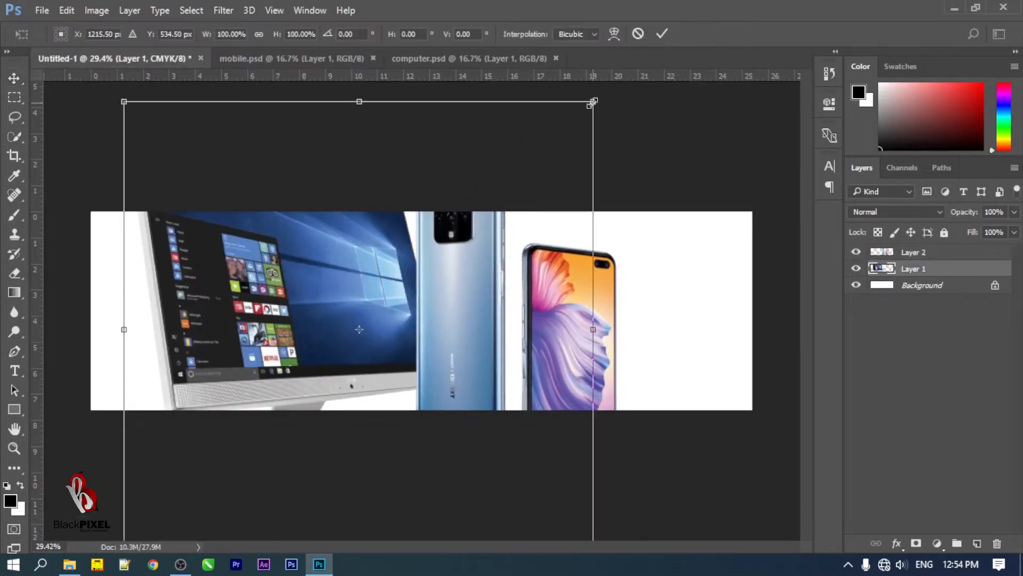
{"action": "left_click_drag", "start_coordinate": [594, 102], "coordinate": [454, 228]}
{"action": "key", "text": "Return"}
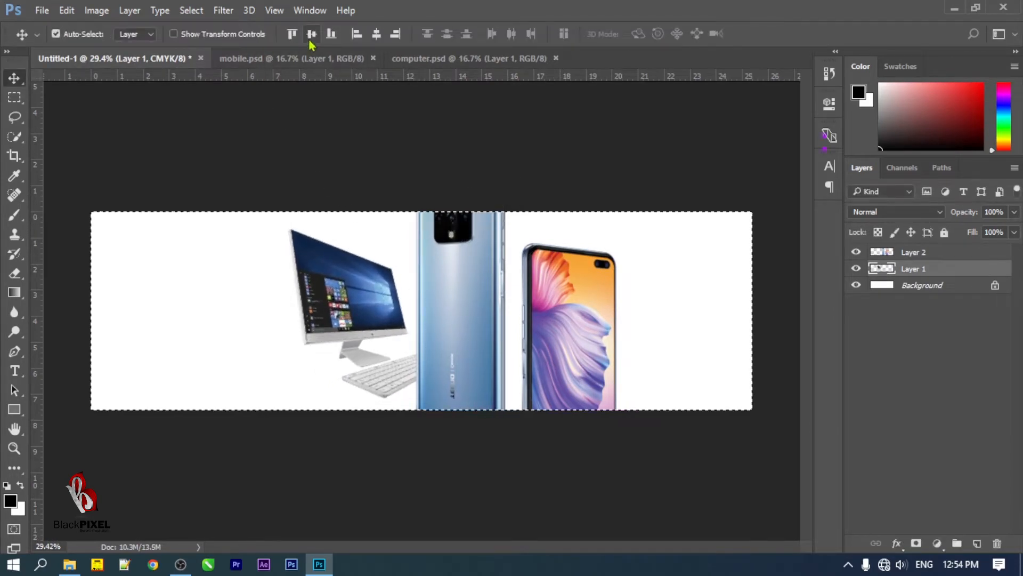
{"action": "left_click_drag", "start_coordinate": [358, 324], "coordinate": [170, 342]}
Scale the phones image down and place it over the right part of the computer image
{"action": "left_click", "coordinate": [452, 349]}
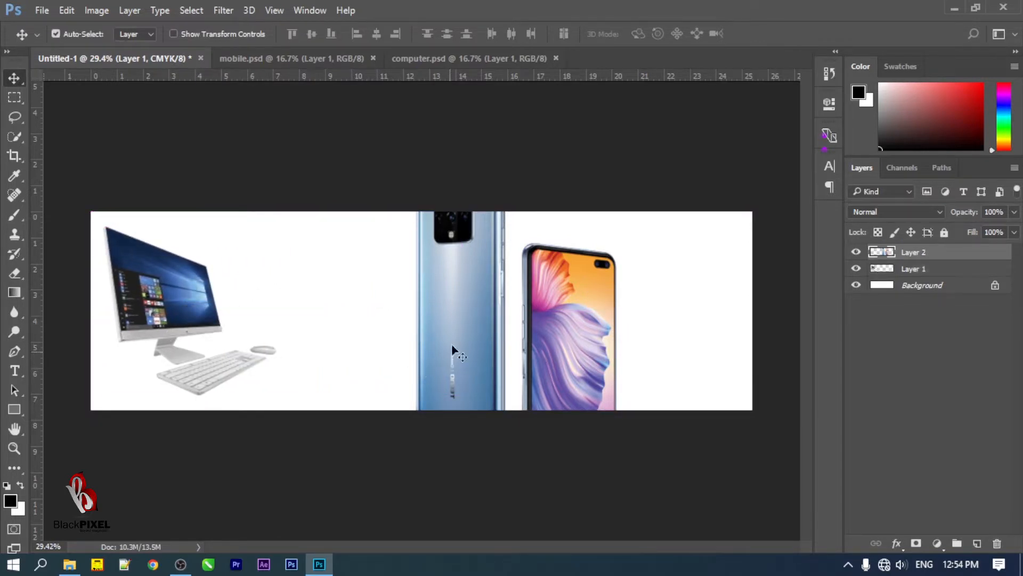
{"action": "key", "text": "ctrl+t"}
{"action": "left_click_drag", "start_coordinate": [620, 172], "coordinate": [551, 287]}
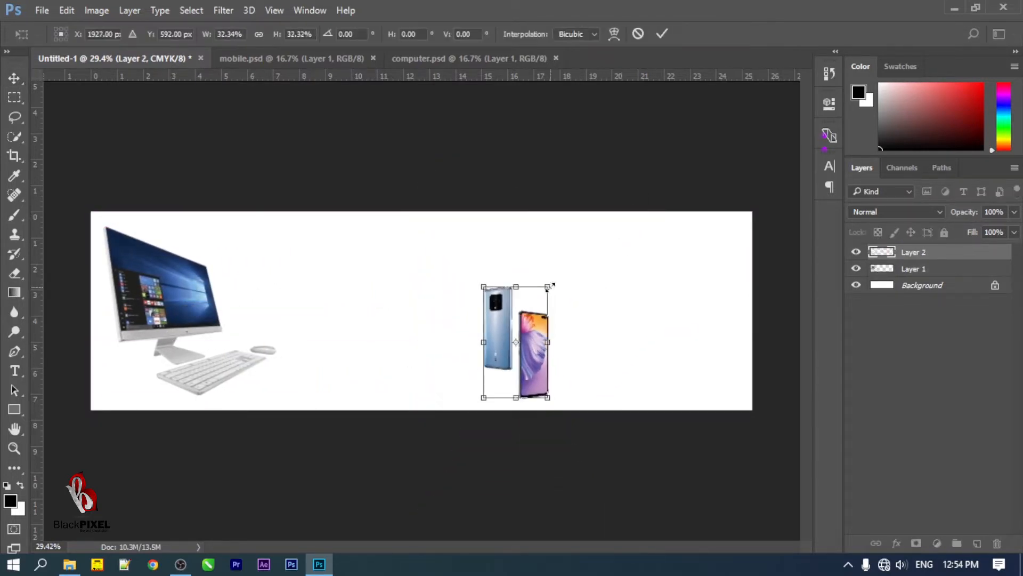
{"action": "left_click_drag", "start_coordinate": [532, 326], "coordinate": [237, 260]}
{"action": "left_click_drag", "start_coordinate": [256, 324], "coordinate": [260, 324]}
{"action": "key", "text": "Return"}
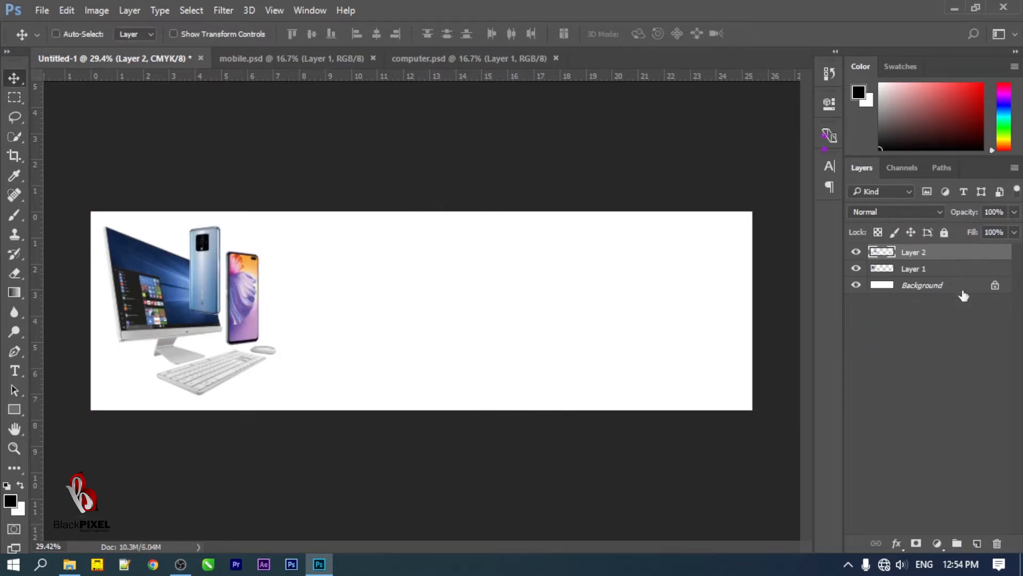
Move the phones layer below the computer layer and nudge the phones slightly to the right
{"action": "left_click_drag", "start_coordinate": [977, 257], "coordinate": [975, 273]}
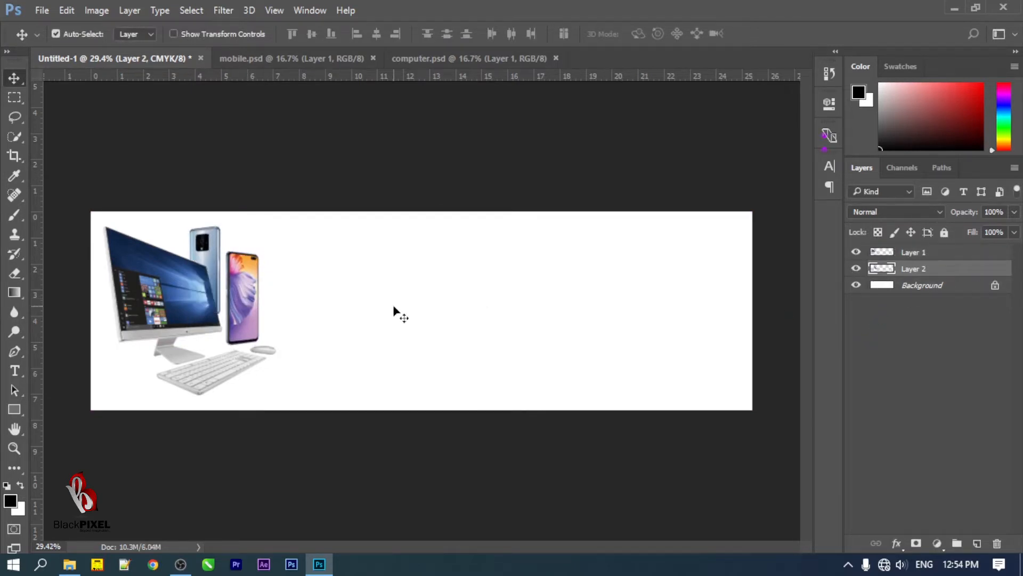
{"action": "left_click_drag", "start_coordinate": [257, 315], "coordinate": [259, 311]}
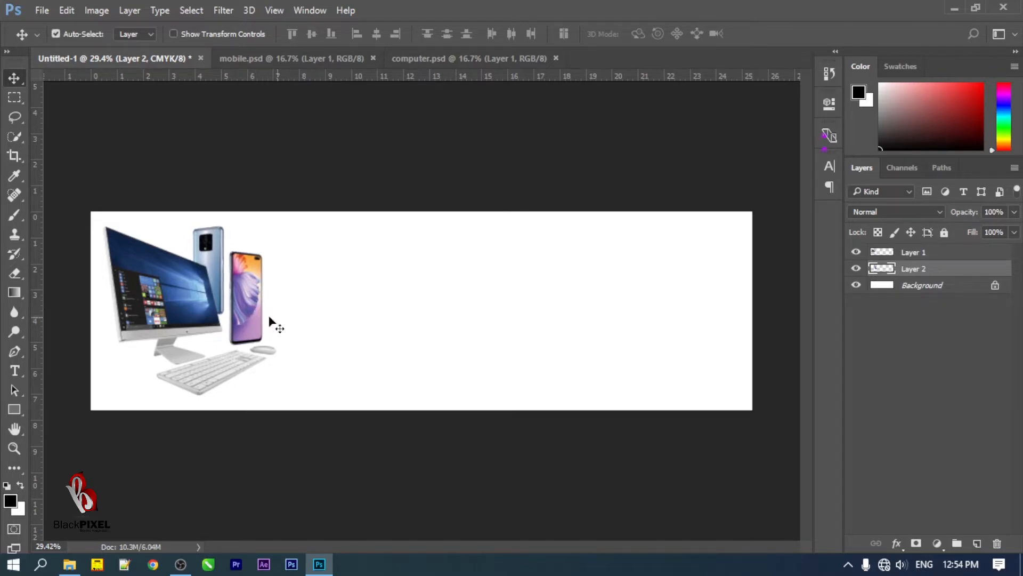
{"action": "left_click", "coordinate": [424, 337]}
Add the title "Clawsys Infotech" in 53 pt Arial to the right of the device images
{"action": "key", "text": "y"}
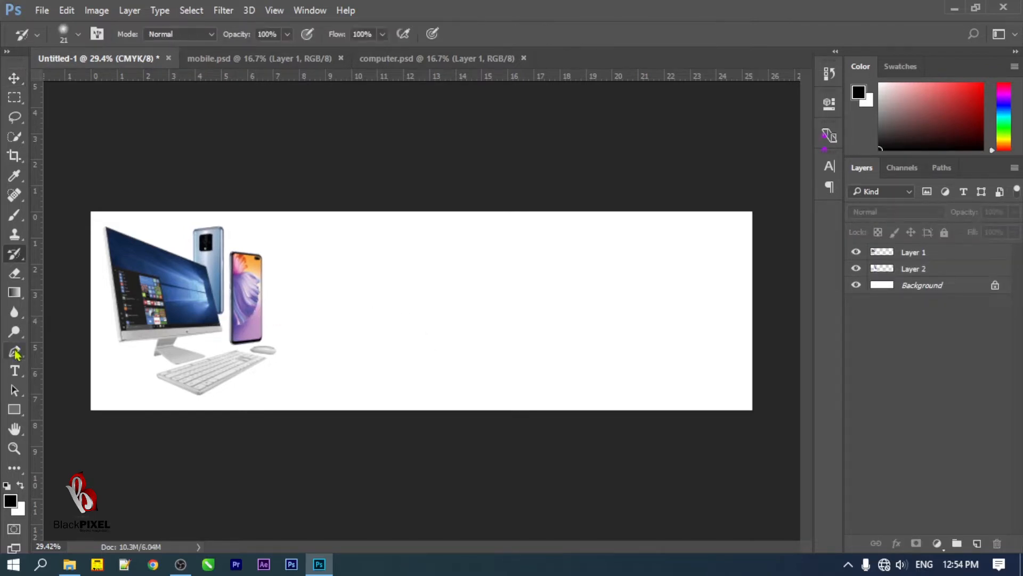
{"action": "left_click", "coordinate": [14, 370]}
{"action": "left_click", "coordinate": [390, 300]}
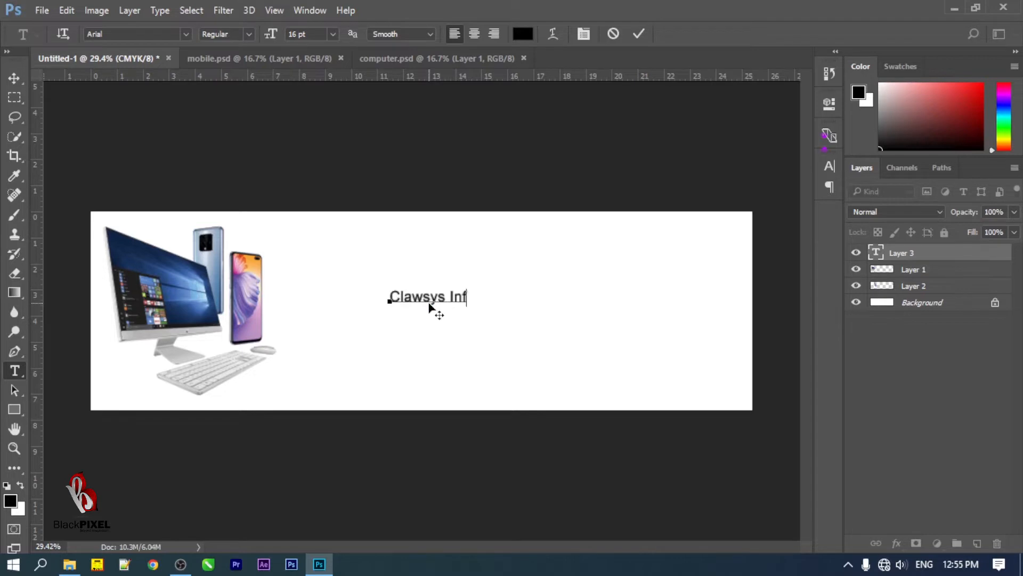
{"action": "type", "text": "Clawsys Infotech"}
{"action": "key", "text": "ctrl+a"}
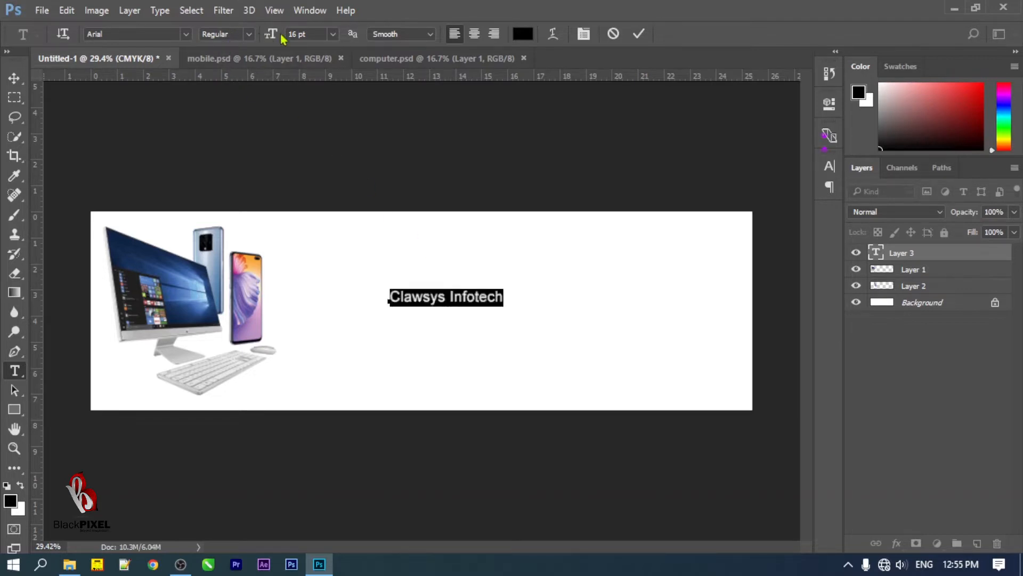
{"action": "left_click_drag", "start_coordinate": [274, 36], "coordinate": [301, 34]}
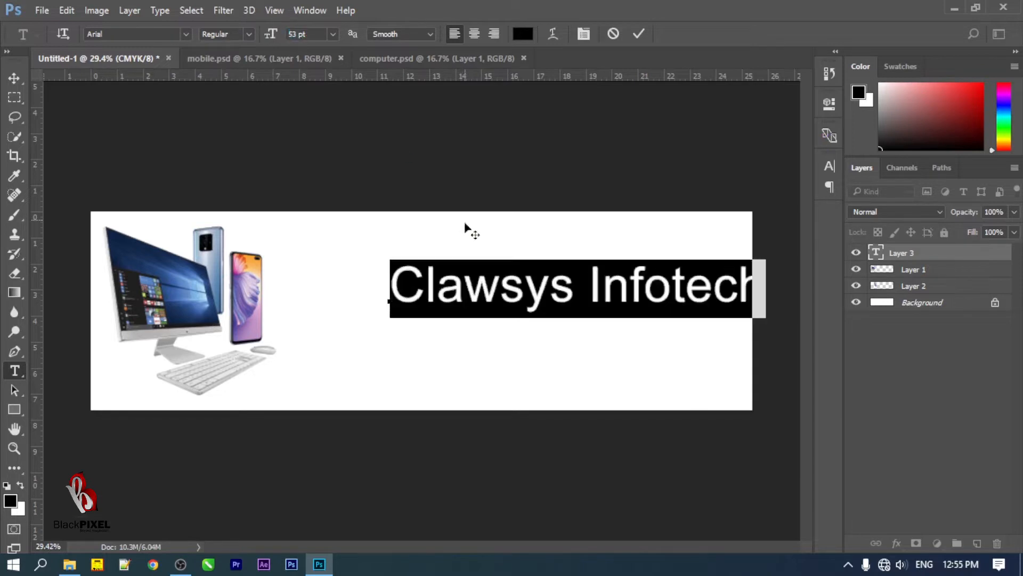
{"action": "left_click_drag", "start_coordinate": [414, 247], "coordinate": [397, 246]}
{"action": "key", "text": "ctrl+Return"}
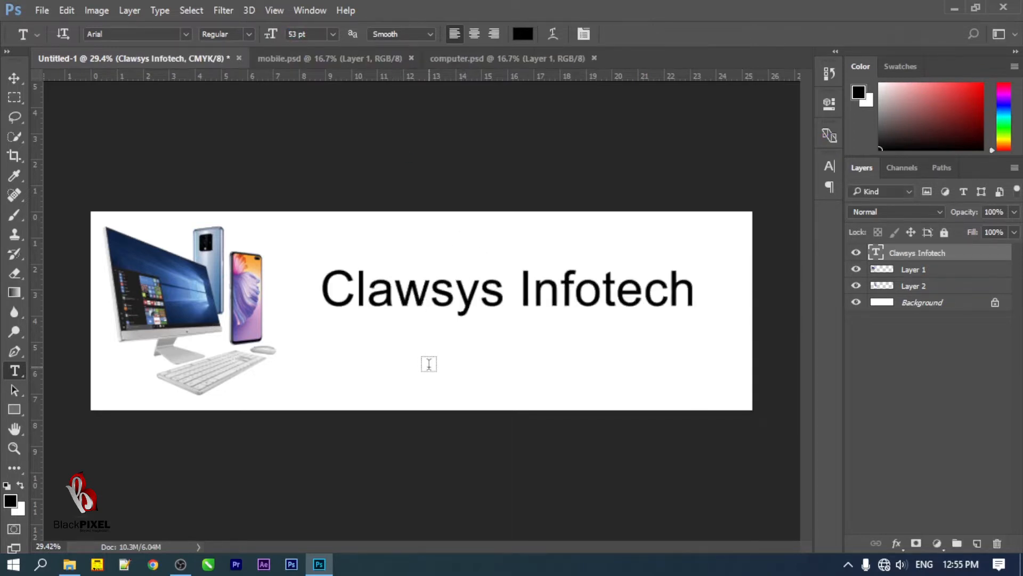
Add the phone number as a separate 21 pt text in the banner's upper-right corner
{"action": "left_click", "coordinate": [429, 363]}
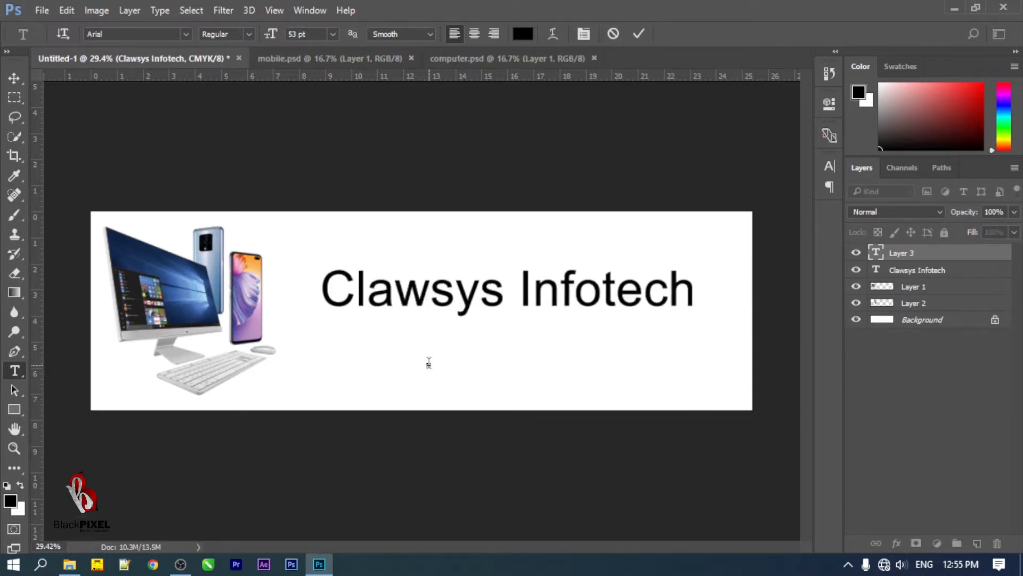
{"action": "type", "text": "123"}
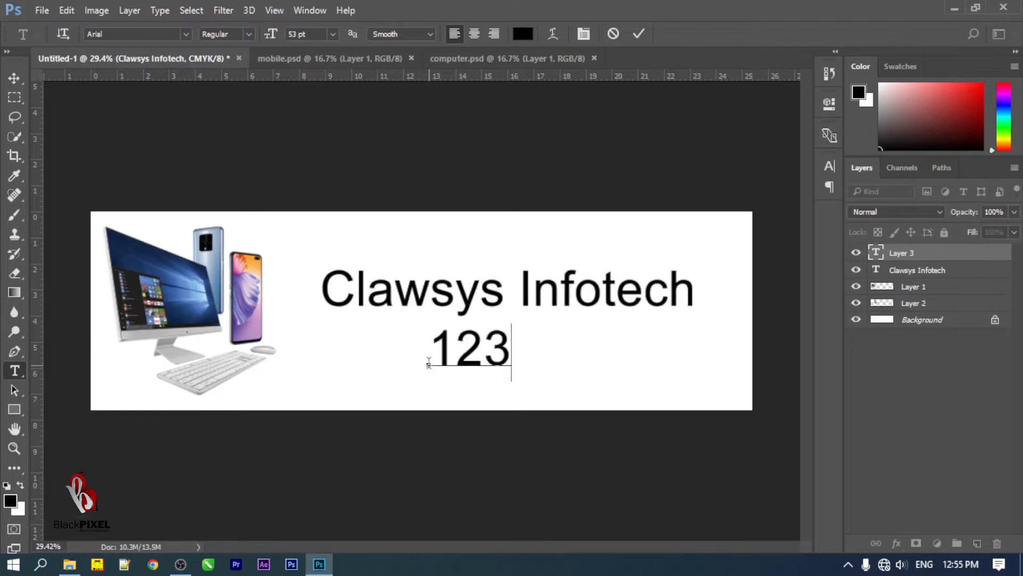
{"action": "type", "text": " 4444"}
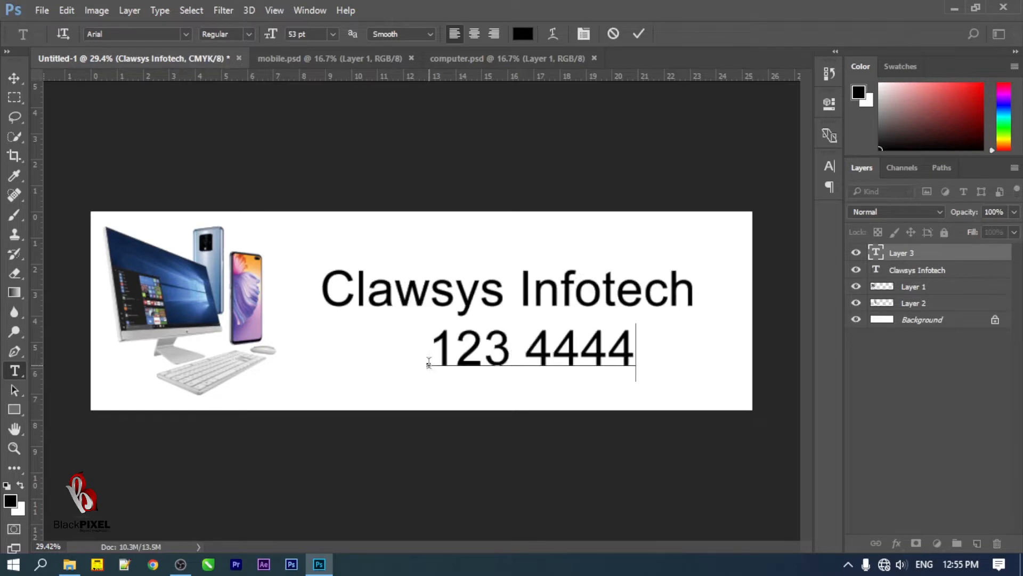
{"action": "type", "text": " 123"}
{"action": "key", "text": "ctrl+a"}
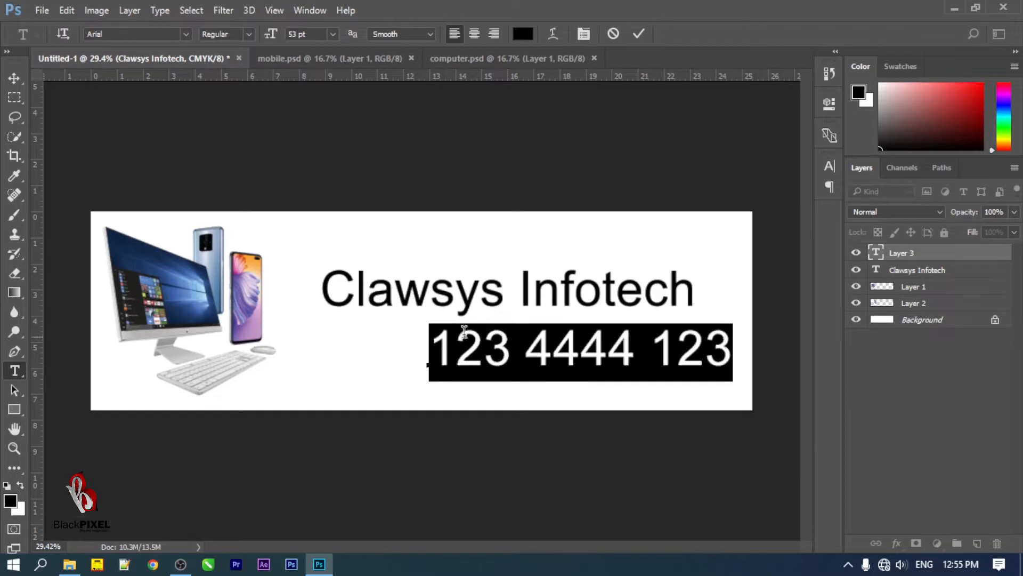
{"action": "left_click_drag", "start_coordinate": [275, 37], "coordinate": [252, 91]}
{"action": "left_click_drag", "start_coordinate": [496, 344], "coordinate": [683, 219]}
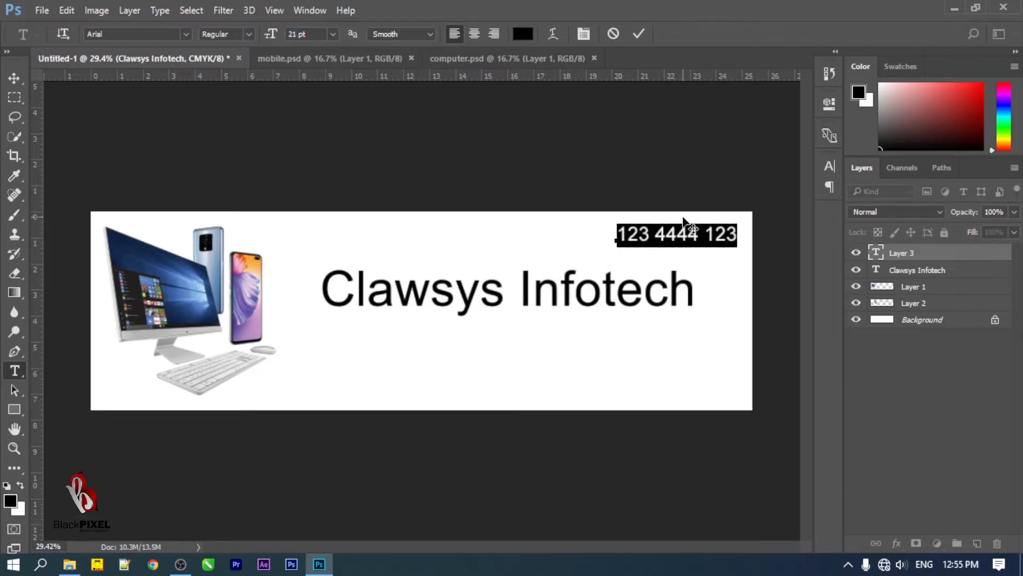
{"action": "left_click", "coordinate": [639, 34]}
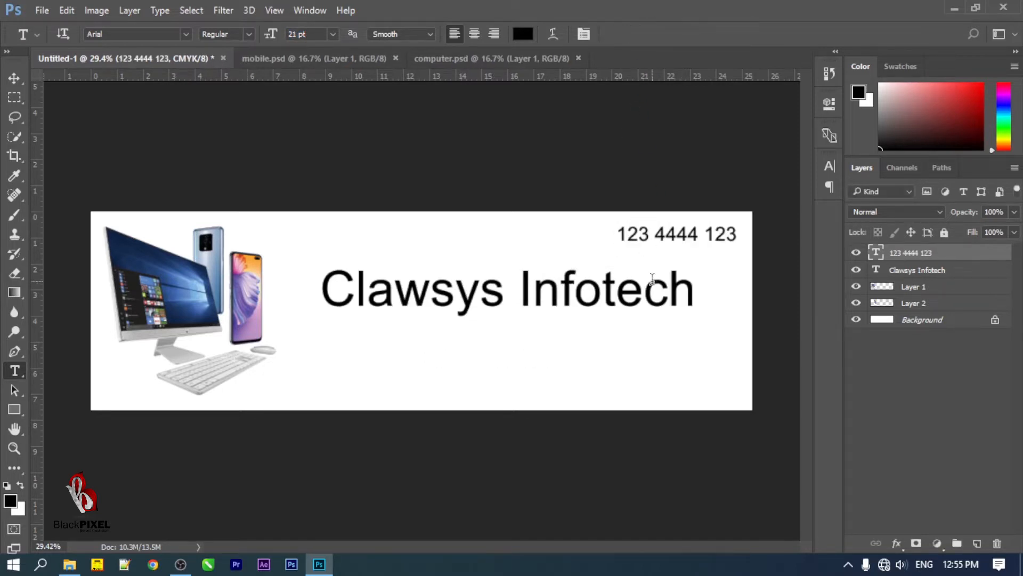
Add a services line reading "Computer Repair Computer Accessories" at 17 pt below the title, starting beside the computer image
{"action": "left_click", "coordinate": [413, 362]}
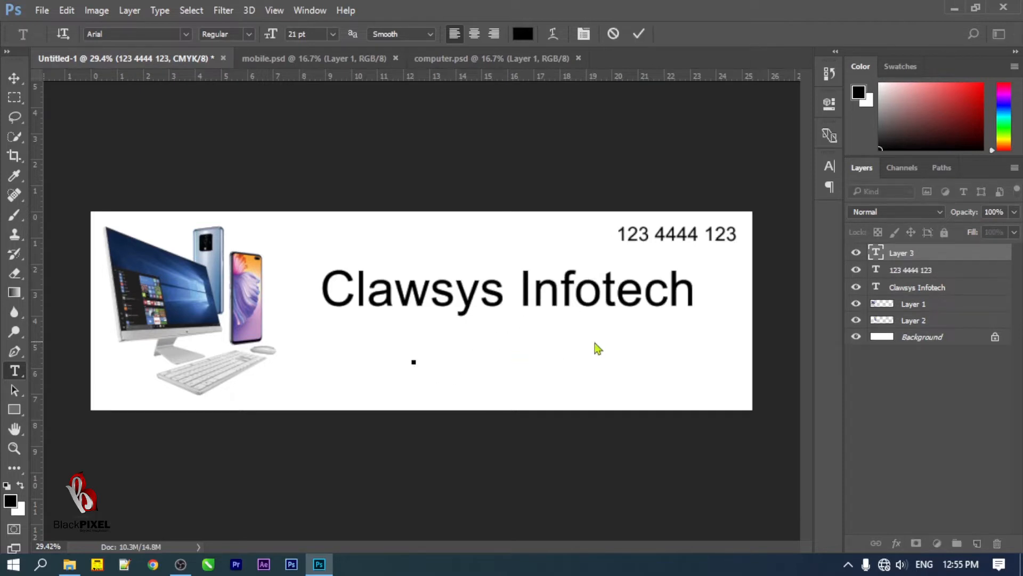
{"action": "type", "text": "Computer "}
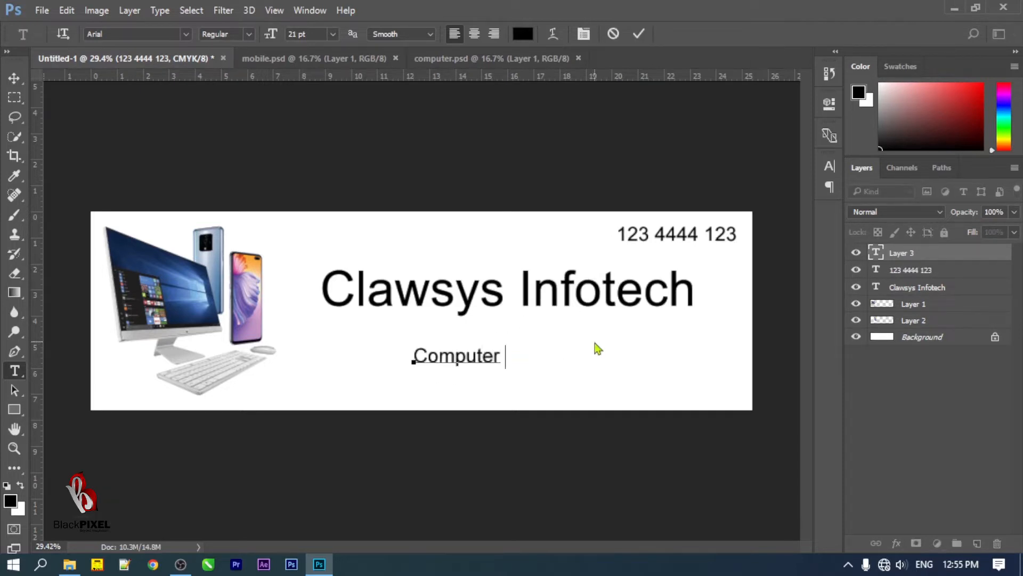
{"action": "type", "text": "Repair"}
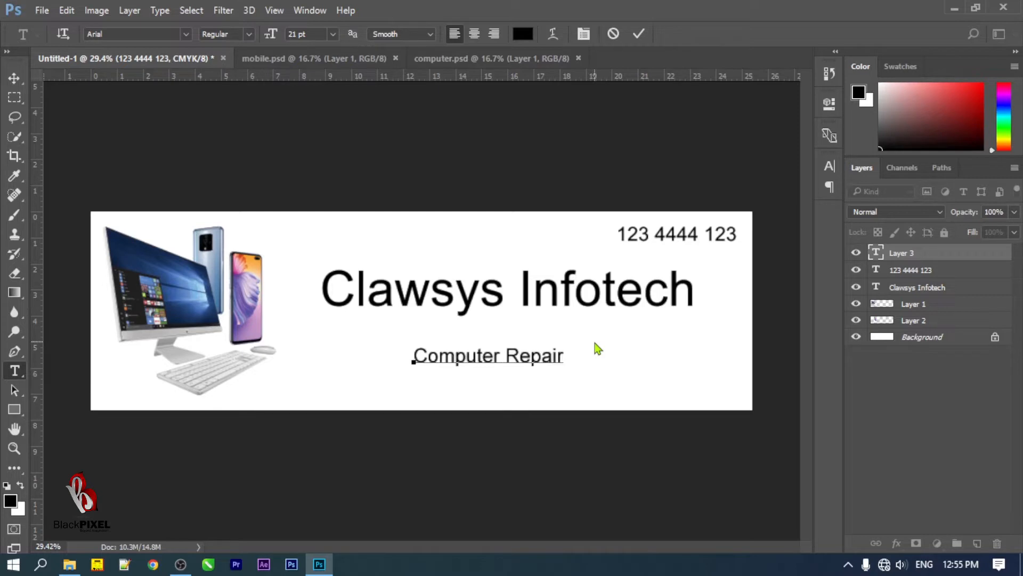
{"action": "type", "text": "   Computer Accessor"}
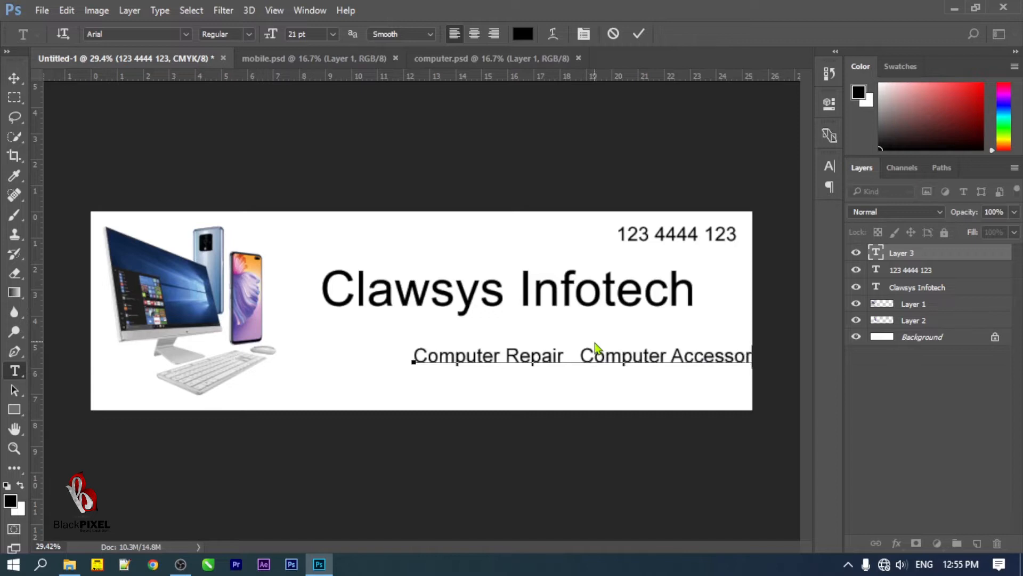
{"action": "key", "text": "ctrl+a"}
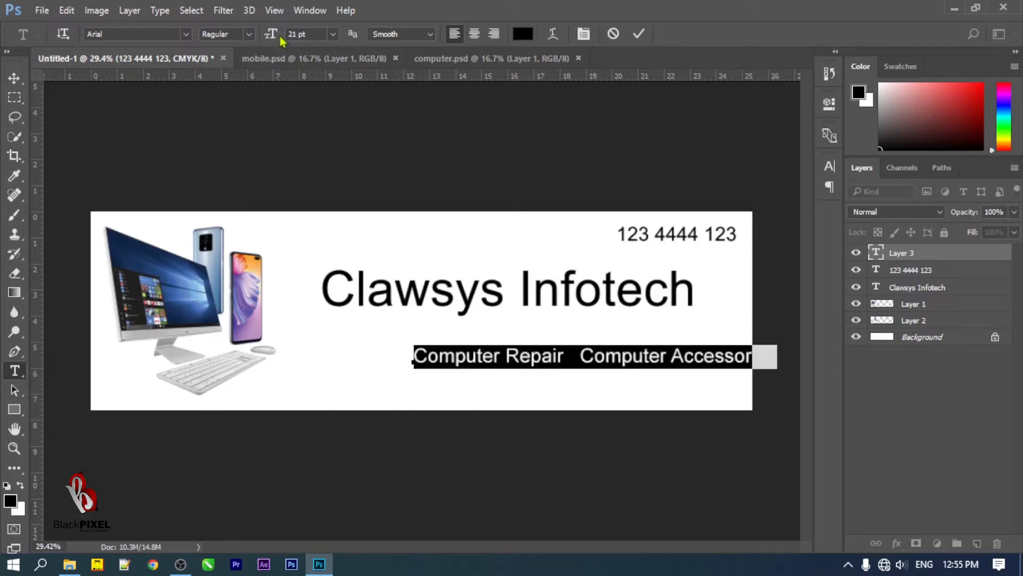
{"action": "left_click_drag", "start_coordinate": [270, 35], "coordinate": [269, 86]}
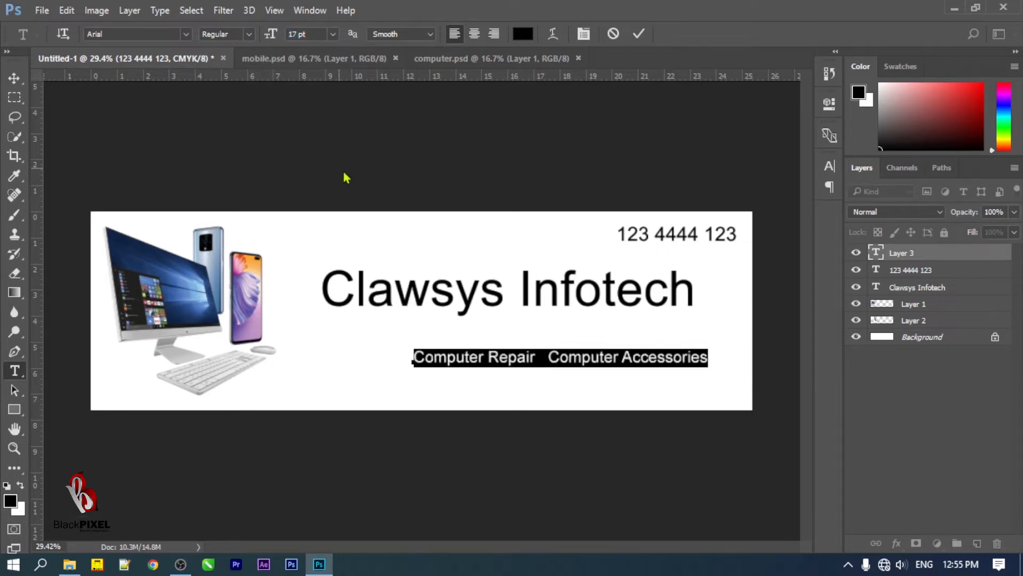
{"action": "left_click_drag", "start_coordinate": [457, 349], "coordinate": [331, 342], "text": "ctrl"}
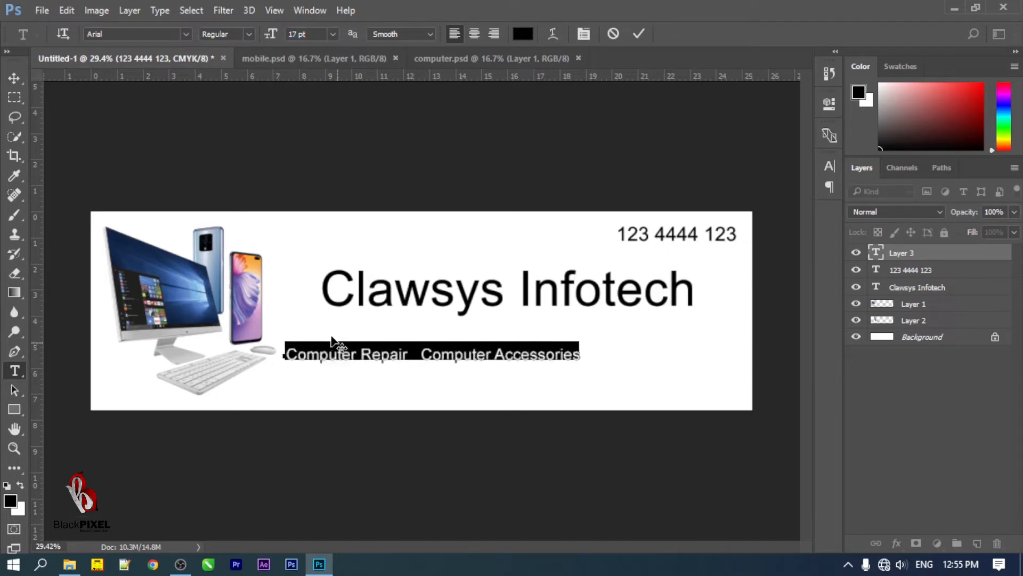
Extend the services line with "Mobile Repair Mobile Accessories" after "Computer Accessories"
{"action": "left_click", "coordinate": [580, 347]}
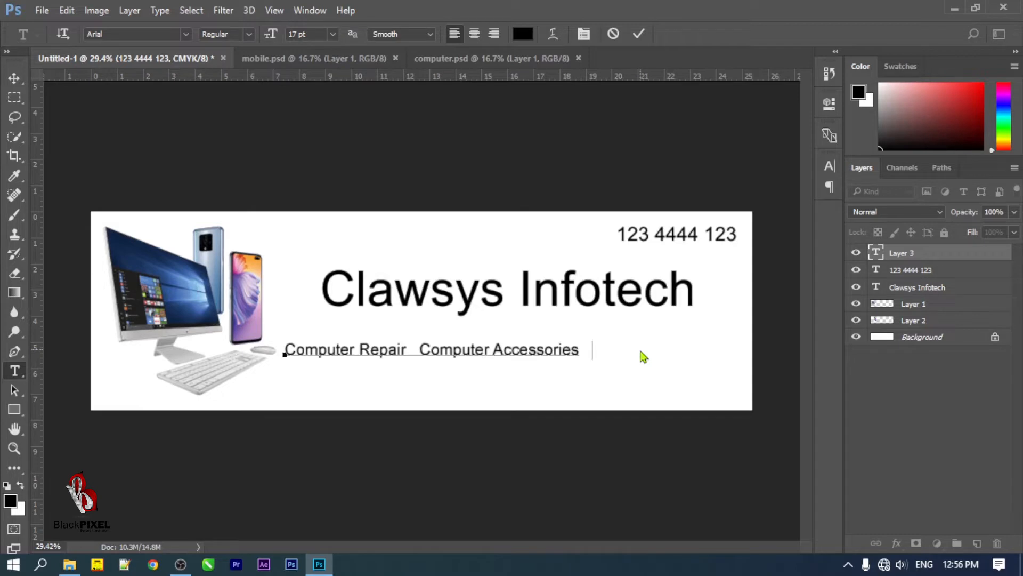
{"action": "type", "text": "Mobile Rep"}
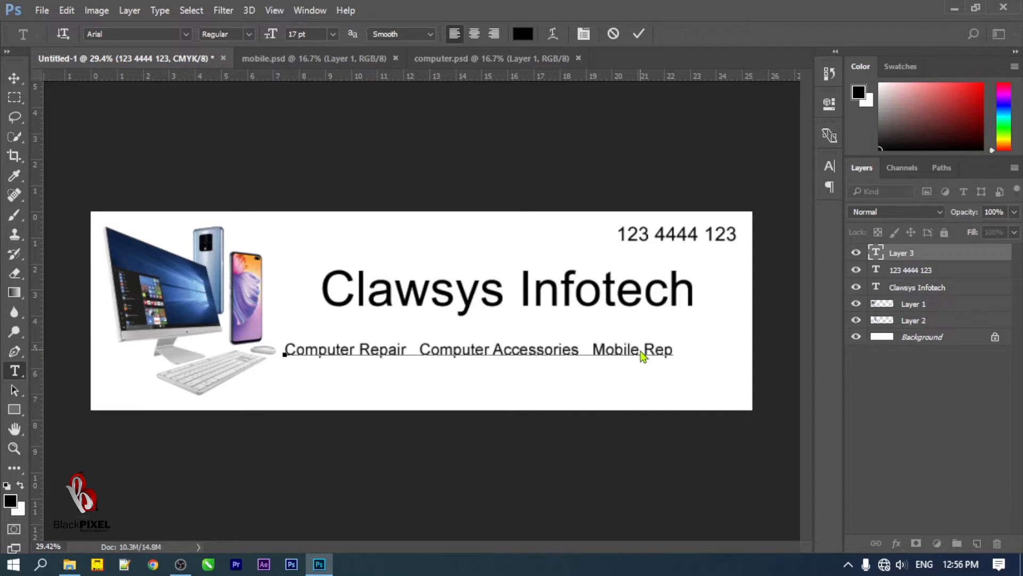
{"action": "type", "text": "air   Mobile"}
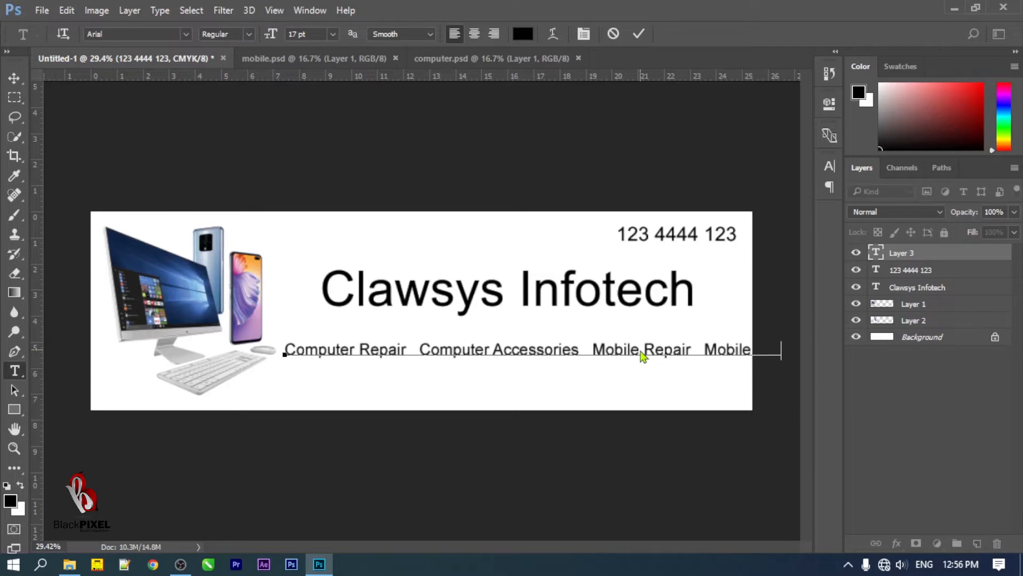
Set the whole services line to 13 pt and shift it slightly right, clear of the computer image
{"action": "key", "text": "ctrl+a"}
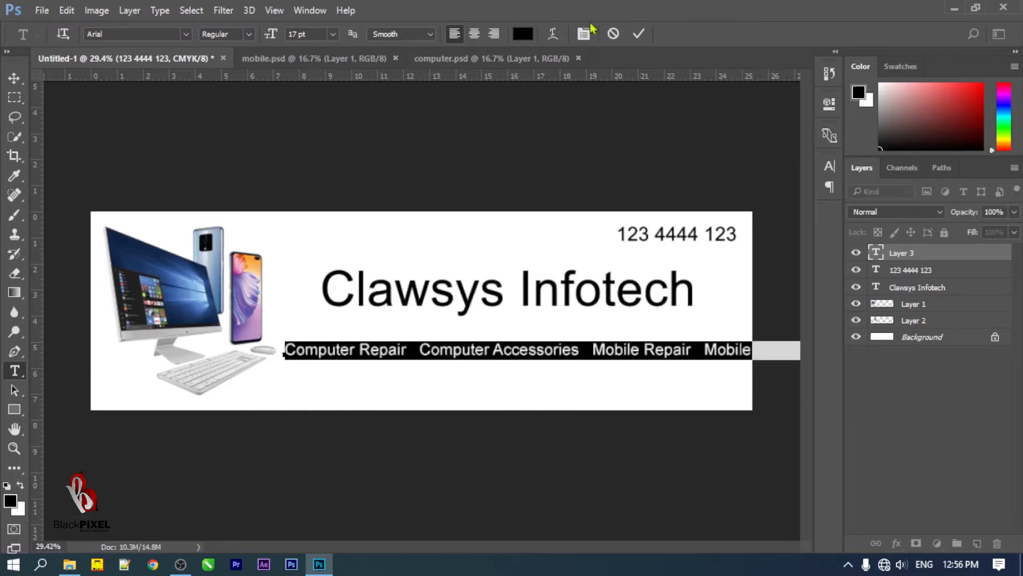
{"action": "left_click_drag", "start_coordinate": [271, 34], "coordinate": [270, 46]}
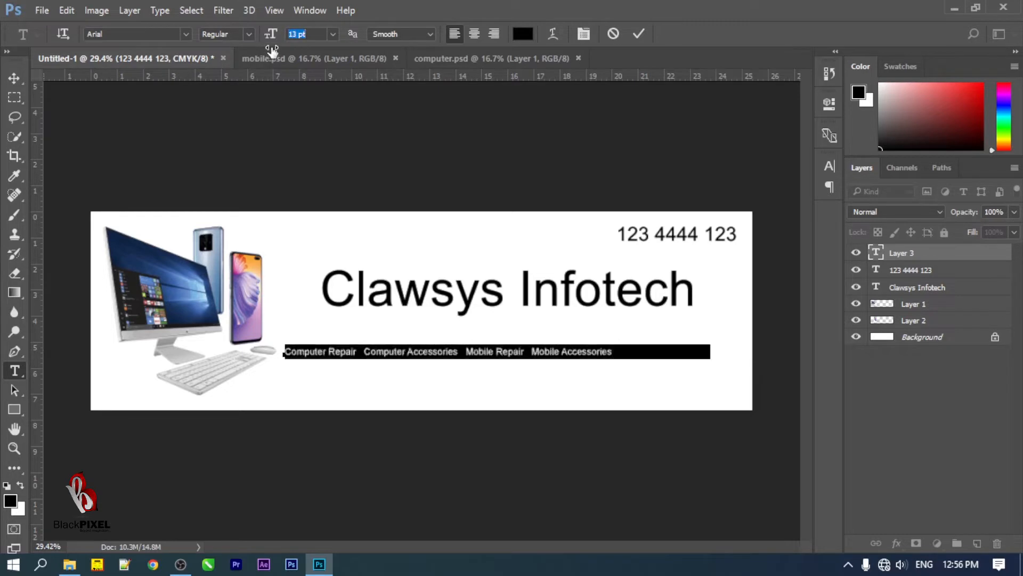
{"action": "left_click", "coordinate": [639, 33]}
{"action": "left_click_drag", "start_coordinate": [444, 352], "coordinate": [463, 347]}
Change the services line's font to Franklin Gothic Demi Cond Regular
{"action": "left_click", "coordinate": [459, 352]}
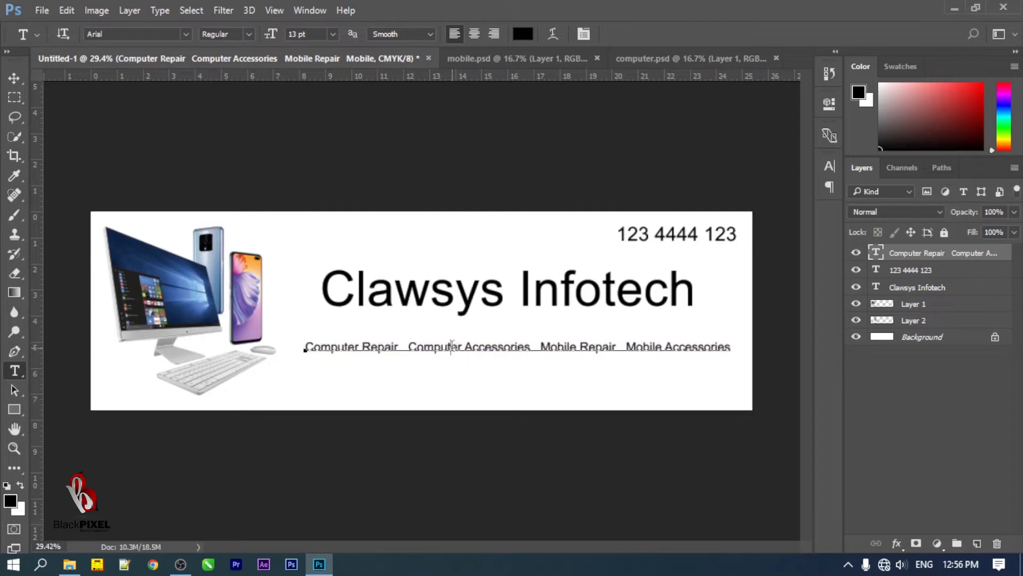
{"action": "key", "text": "ctrl+a"}
{"action": "left_click", "coordinate": [133, 33]}
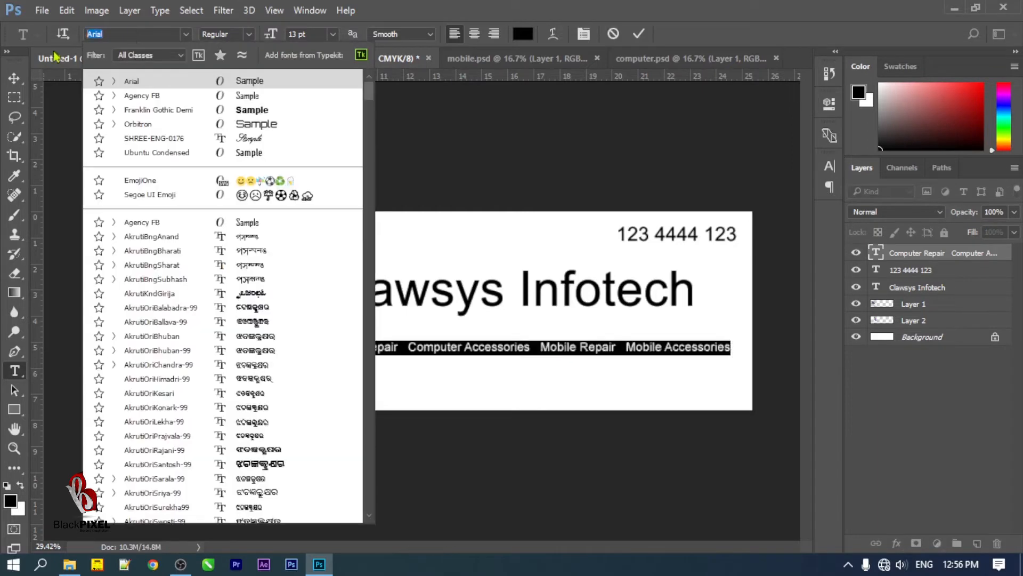
{"action": "type", "text": "goth"}
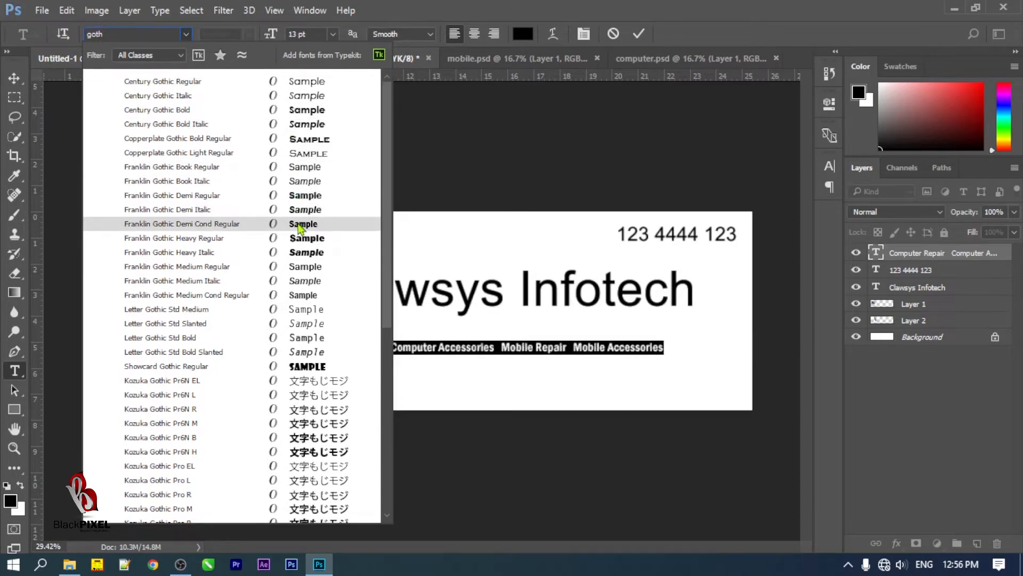
{"action": "left_click", "coordinate": [299, 228]}
{"action": "left_click", "coordinate": [639, 34]}
Scale the services line to about 125% so it spans the area beside the keyboard, and move it lower on the banner
{"action": "key", "text": "v"}
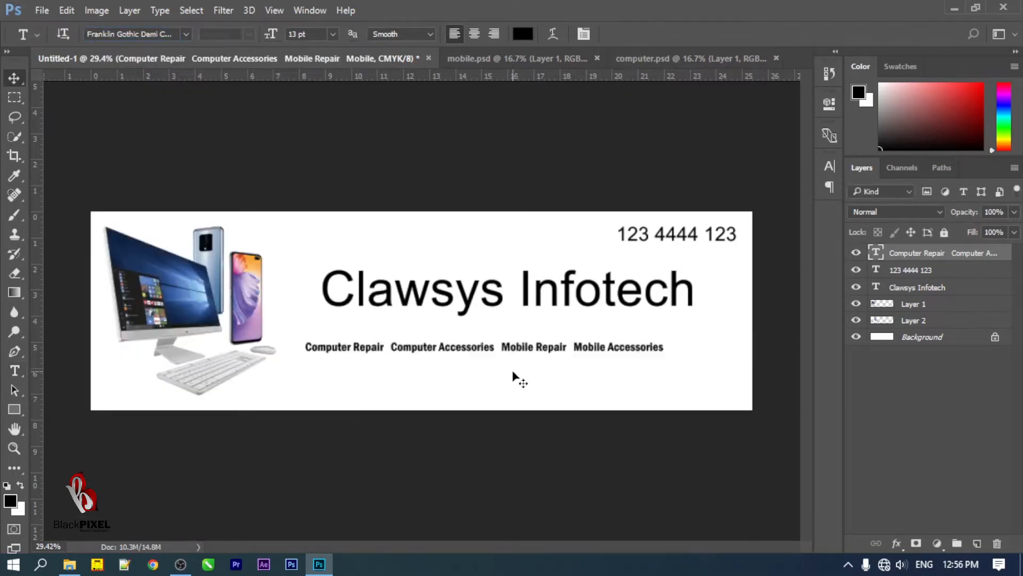
{"action": "left_click_drag", "start_coordinate": [593, 381], "coordinate": [630, 370]}
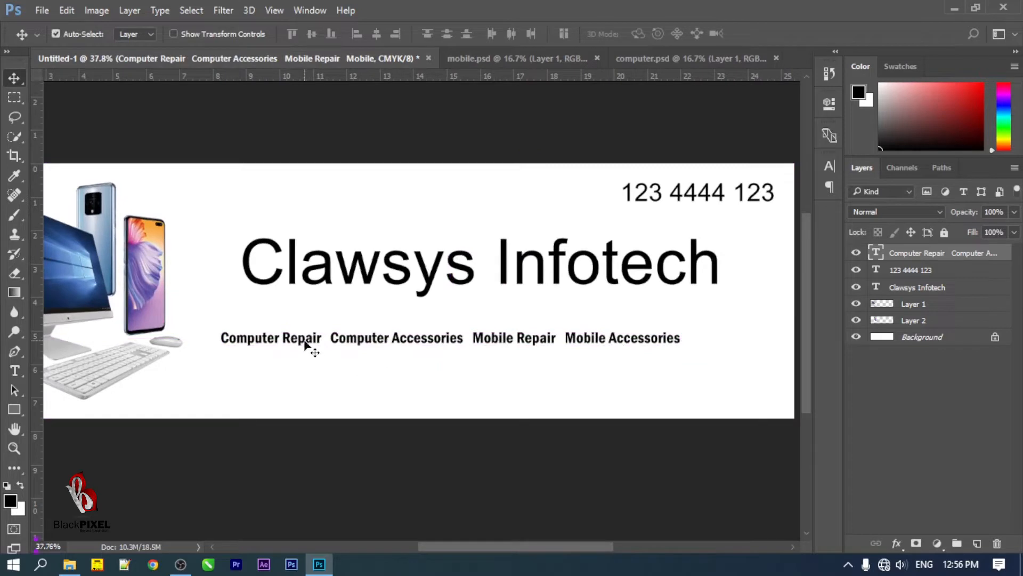
{"action": "left_click_drag", "start_coordinate": [306, 344], "coordinate": [361, 344]}
{"action": "key", "text": "ctrl+t"}
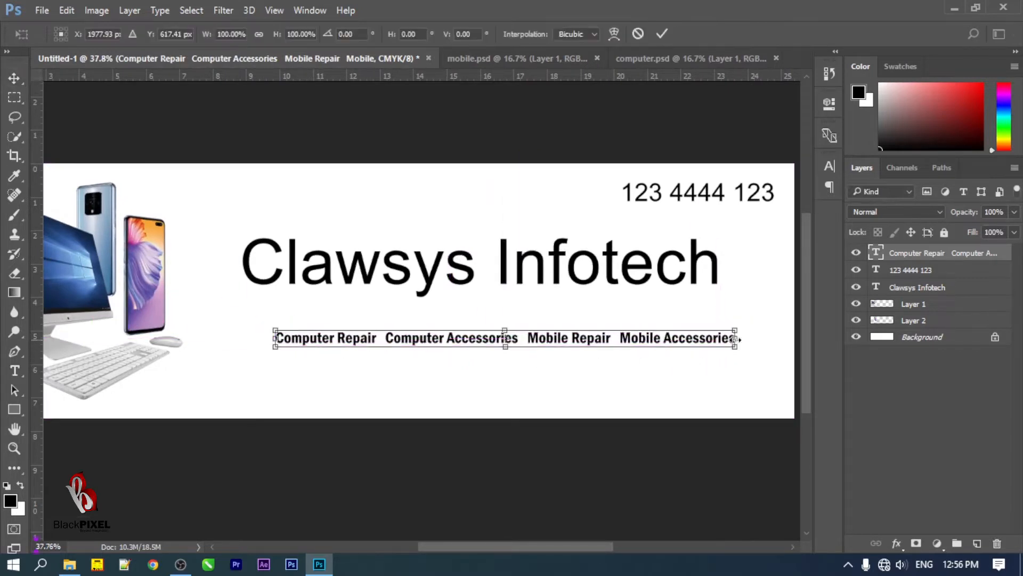
{"action": "left_click_drag", "start_coordinate": [739, 328], "coordinate": [777, 311]}
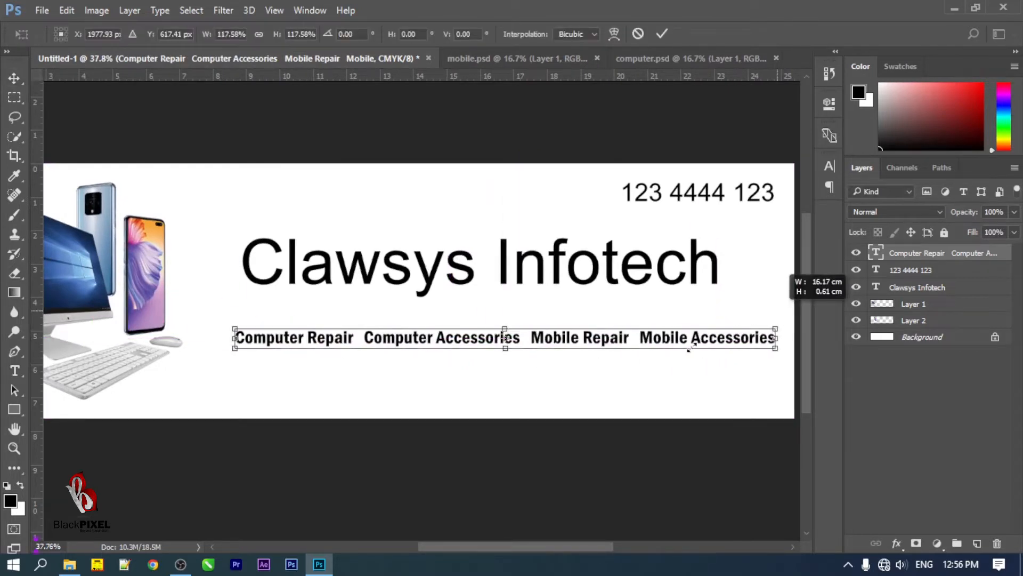
{"action": "left_click_drag", "start_coordinate": [238, 352], "coordinate": [218, 398]}
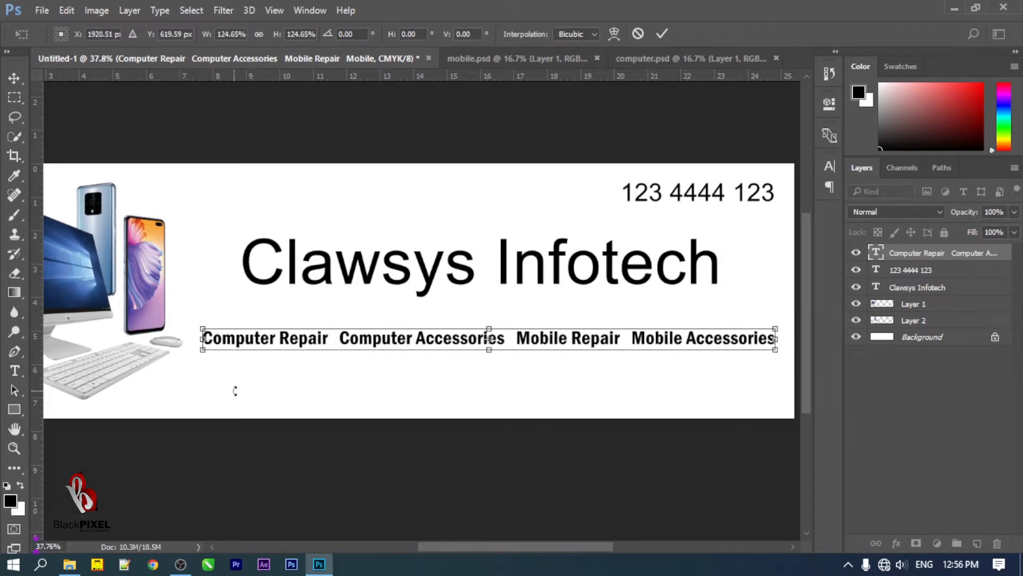
{"action": "key", "text": "Return"}
{"action": "left_click_drag", "start_coordinate": [399, 342], "coordinate": [399, 366]}
Add a 13 pt contact line reading "AddressHere emailHere WebsiteHere" below the services line
{"action": "key", "text": "t"}
{"action": "left_click", "coordinate": [398, 404]}
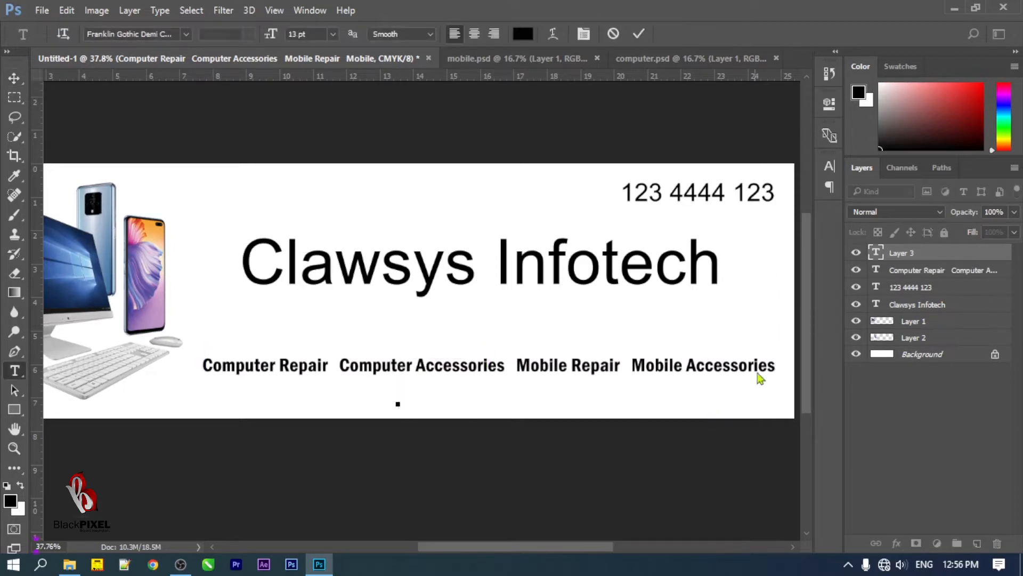
{"action": "type", "text": "Address"}
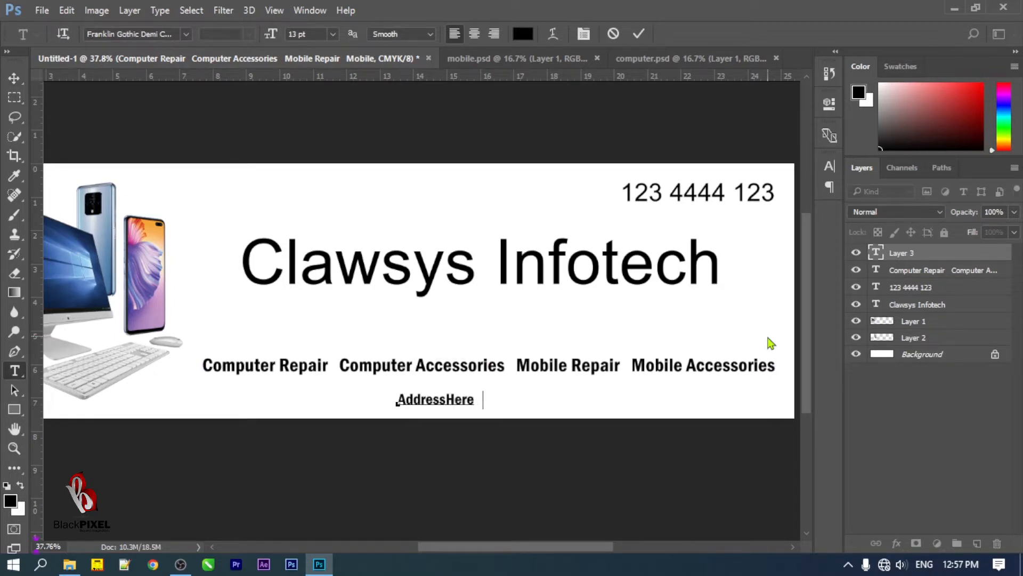
{"action": "type", "text": "Here    emailhere"}
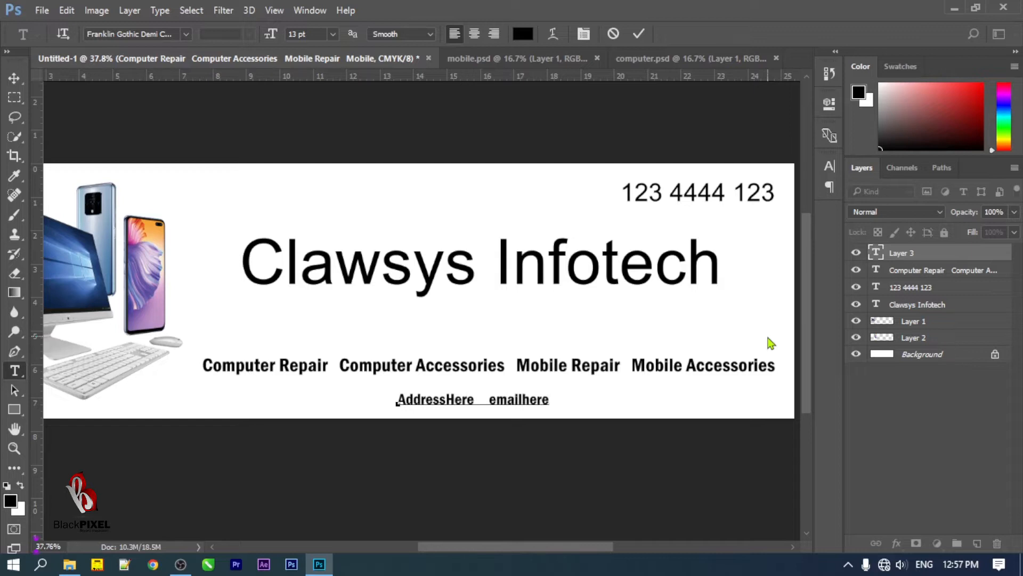
{"action": "key", "text": "shift+Right"}
{"action": "type", "text": "H"}
{"action": "key", "text": "shift+Right"}
{"action": "type", "text": "We"}
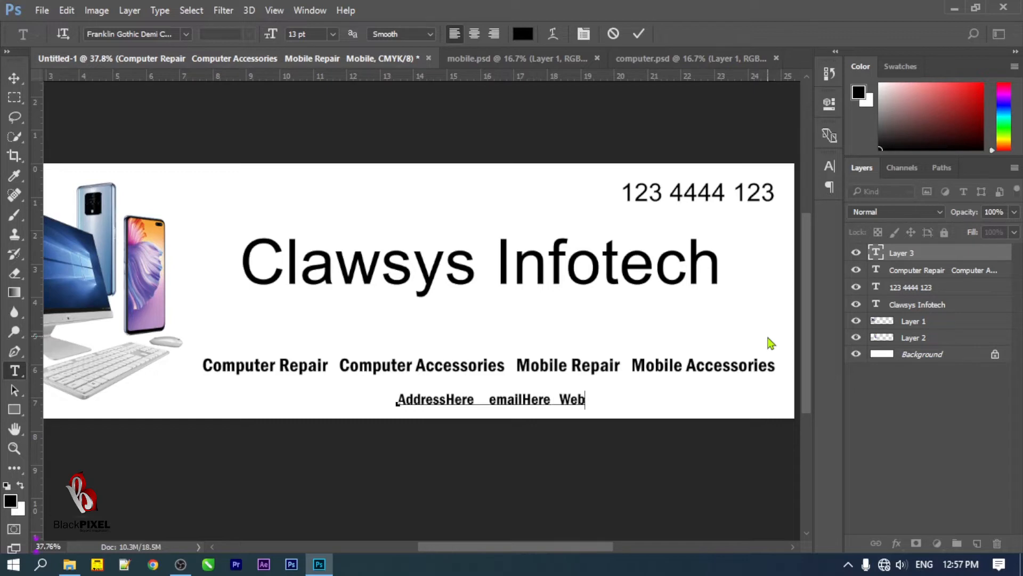
{"action": "type", "text": "bsiteHere"}
{"action": "key", "text": "ctrl+a"}
{"action": "left_click", "coordinate": [641, 35]}
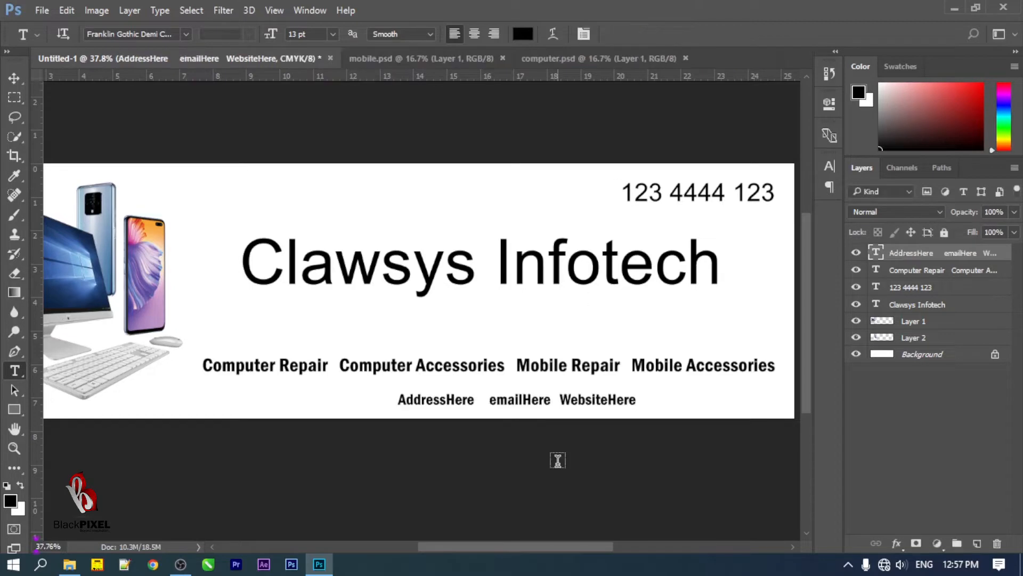
Widen the gaps between the contact line's three placeholders and align its end with the services line's right edge
{"action": "left_click", "coordinate": [487, 400]}
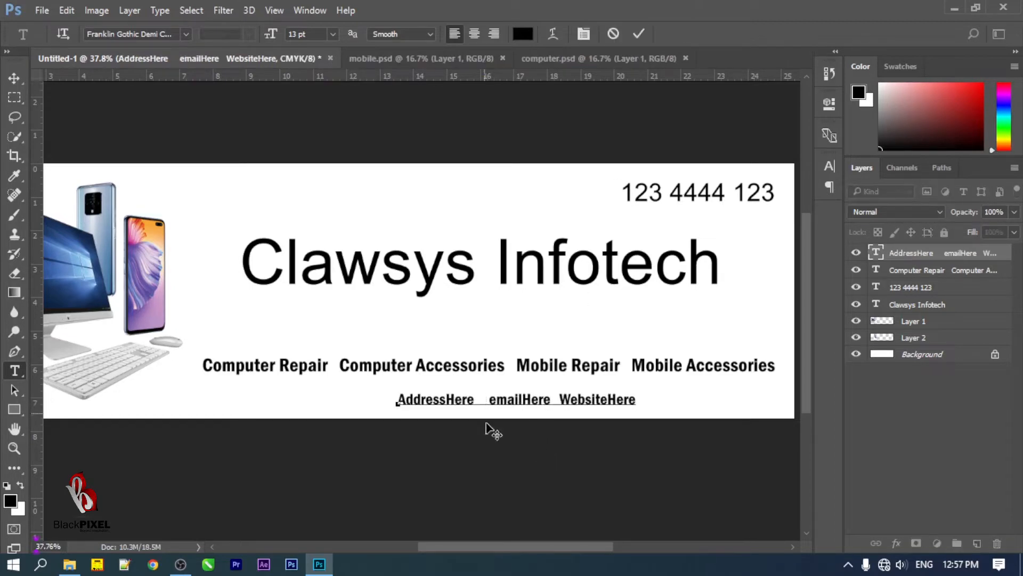
{"action": "key", "text": "ctrl+0"}
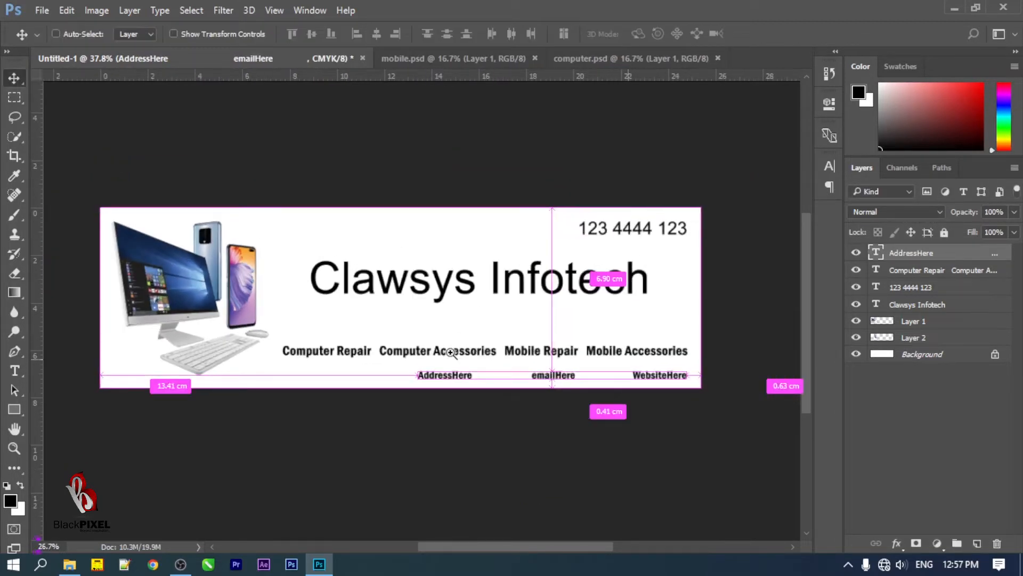
Nudge the phone number text slightly upward
{"action": "left_click", "coordinate": [650, 248]}
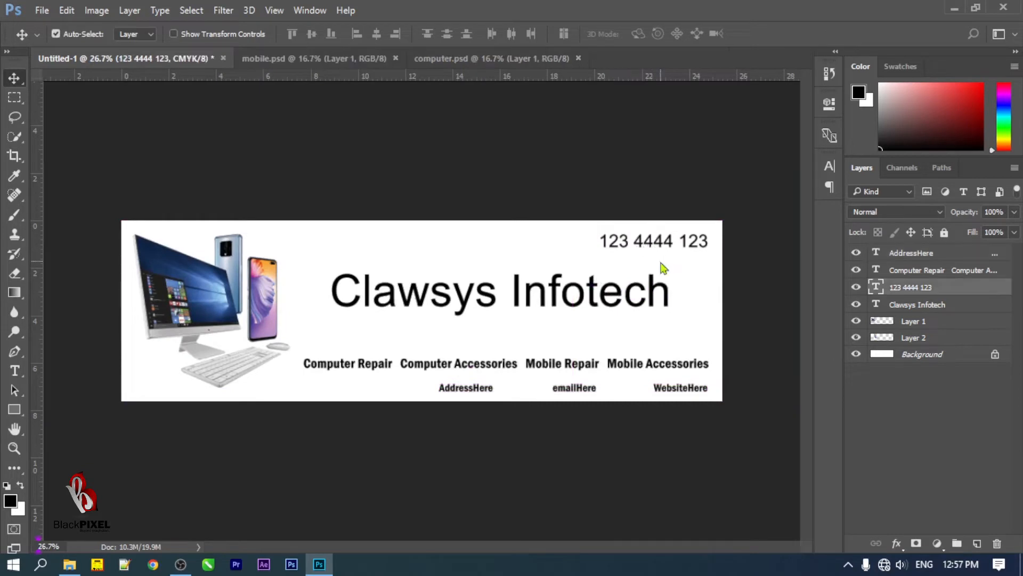
{"action": "key", "text": "shift+Up"}
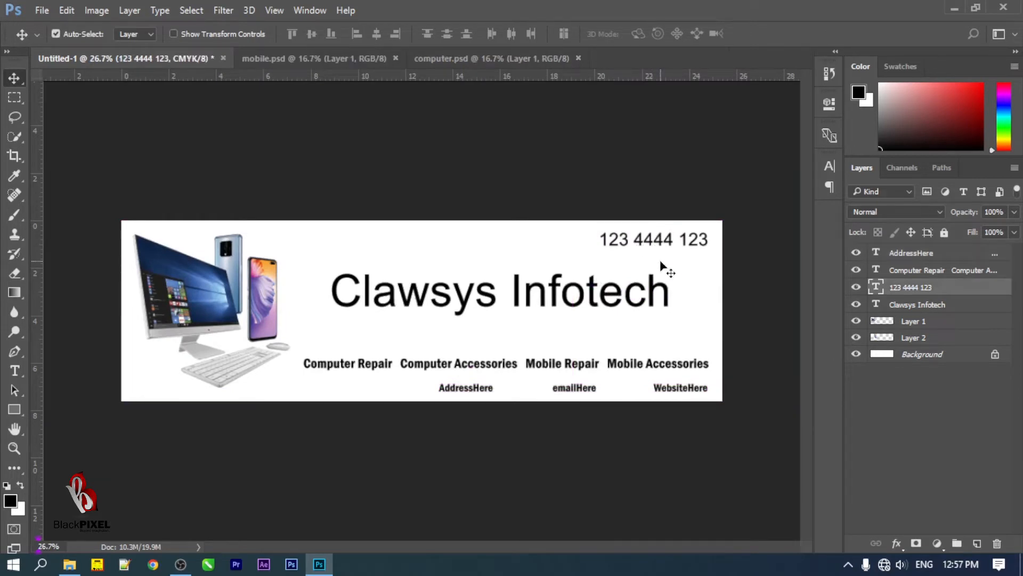
Change the "Clawsys Infotech" title's font to Agency FB Bold
{"action": "left_click", "coordinate": [610, 301]}
{"action": "key", "text": "t"}
{"action": "left_click", "coordinate": [554, 293]}
{"action": "key", "text": "ctrl+a"}
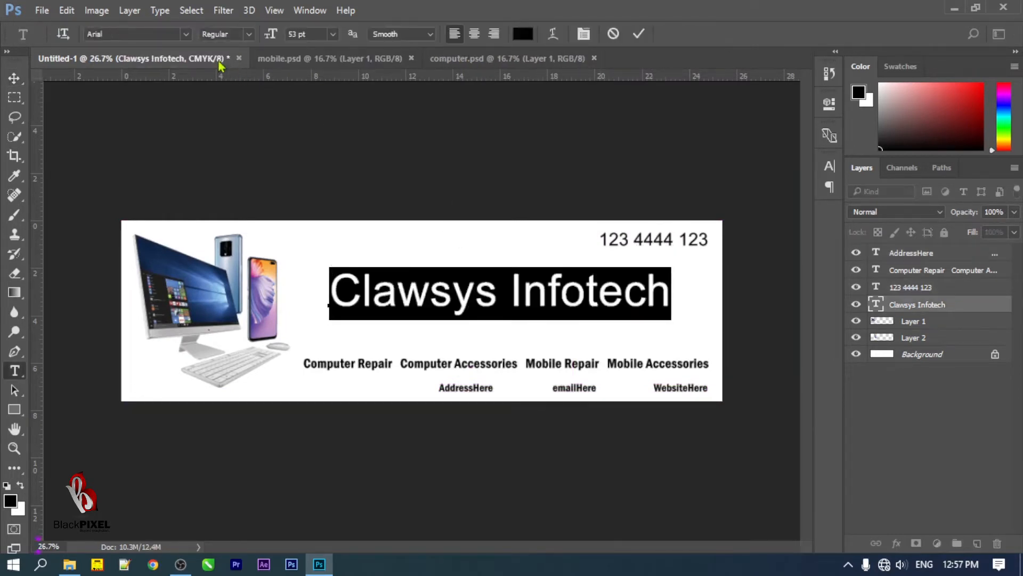
{"action": "left_click", "coordinate": [138, 34]}
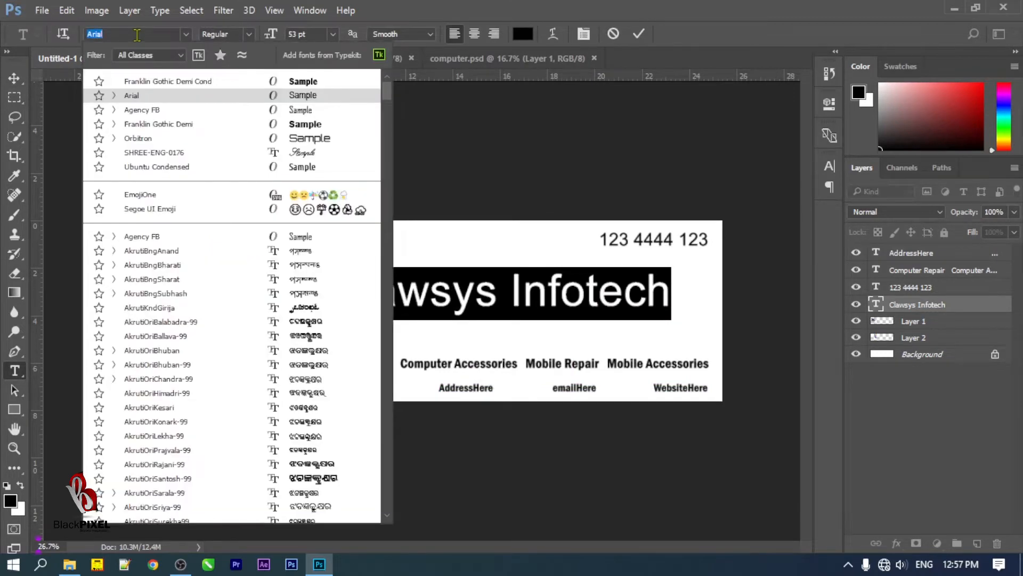
{"action": "type", "text": "agen"}
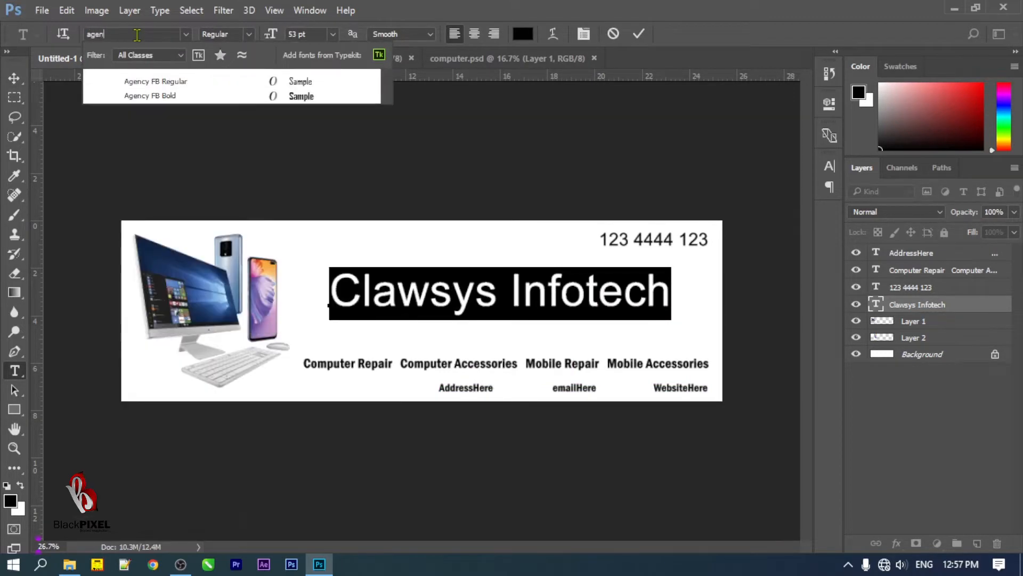
{"action": "left_click", "coordinate": [186, 96]}
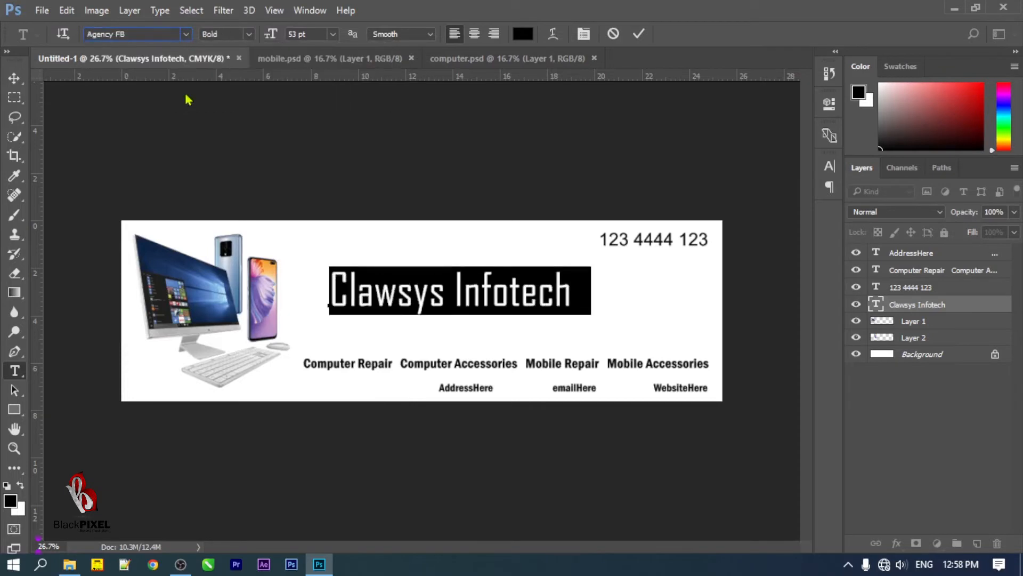
{"action": "left_click", "coordinate": [638, 33]}
Enlarge the title to about 160% so it fills the width beside the device images, and place it just under the phone number
{"action": "key", "text": "v"}
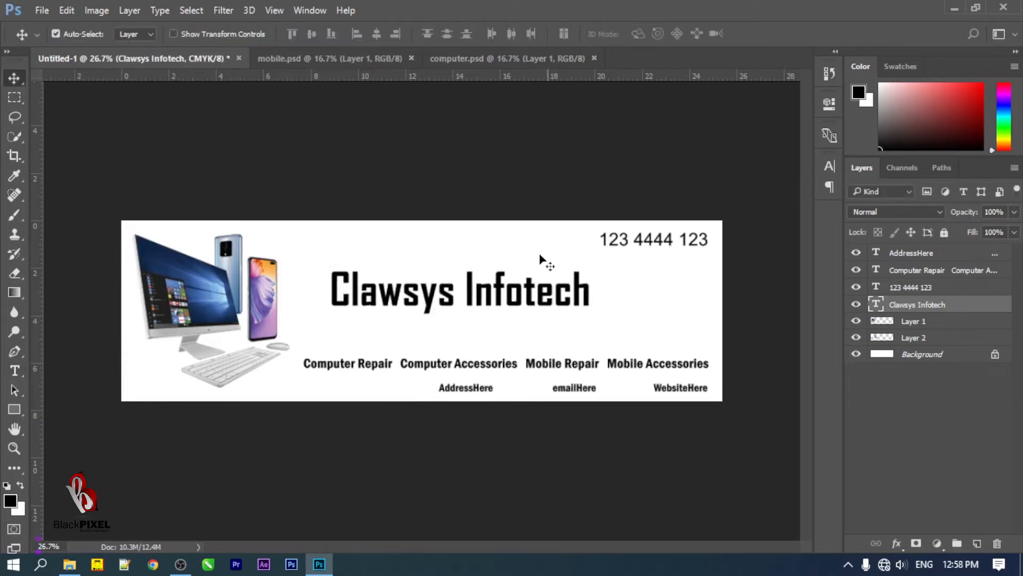
{"action": "left_click_drag", "start_coordinate": [528, 292], "coordinate": [566, 293]}
{"action": "key", "text": "ctrl+t"}
{"action": "left_click_drag", "start_coordinate": [629, 308], "coordinate": [705, 343]}
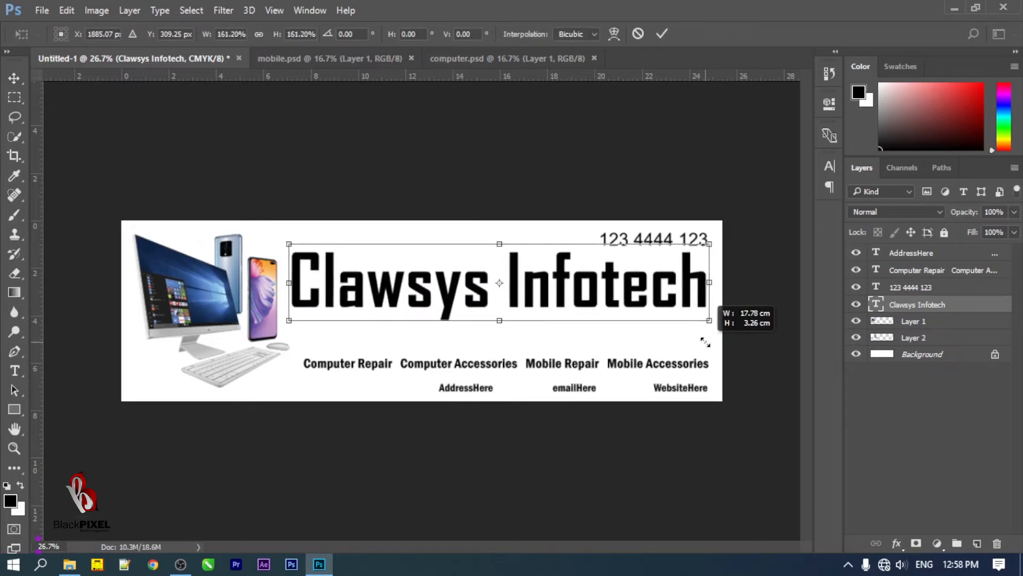
{"action": "left_click_drag", "start_coordinate": [703, 340], "coordinate": [704, 341]}
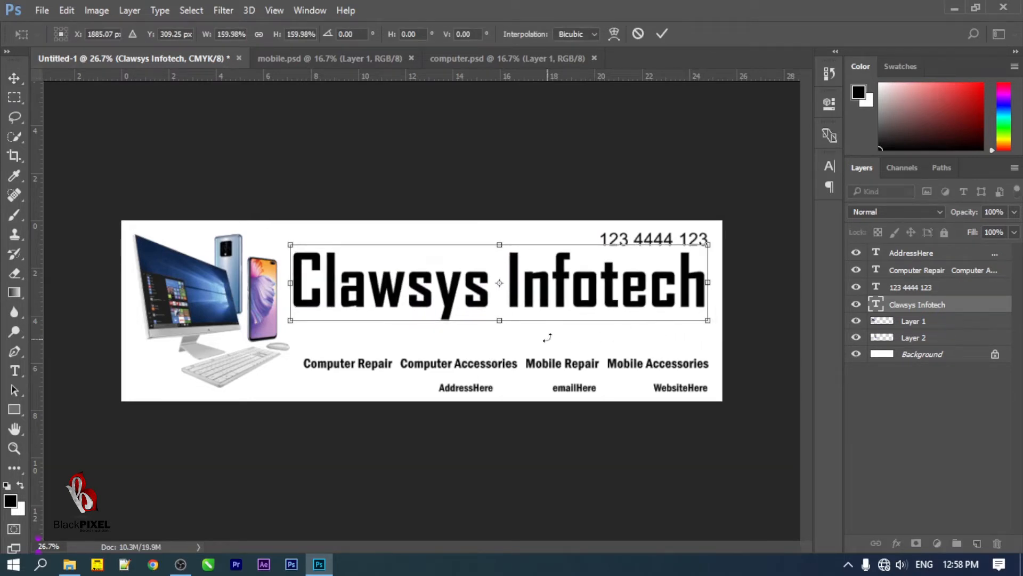
{"action": "left_click_drag", "start_coordinate": [545, 327], "coordinate": [557, 322]}
{"action": "key", "text": "Return"}
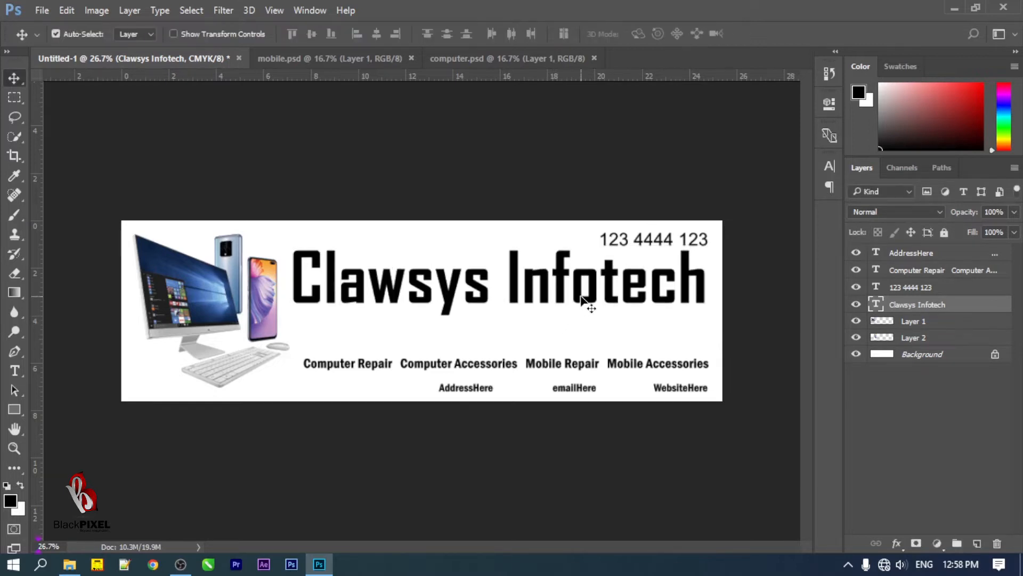
Draw a black rectangle about 3079 by 158 px across the full banner width, between the title and the services line
{"action": "left_click", "coordinate": [520, 364]}
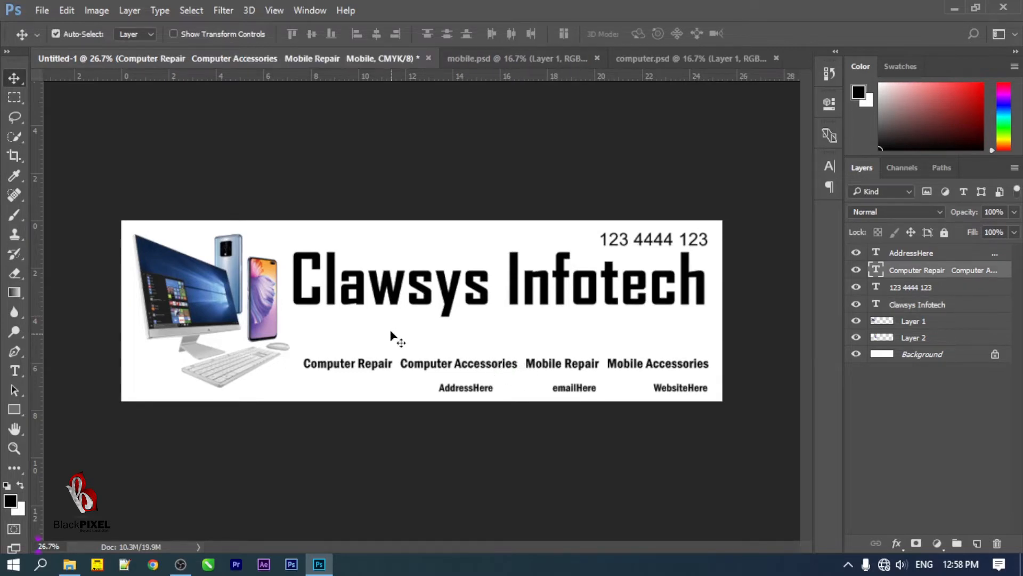
{"action": "left_click", "coordinate": [621, 353]}
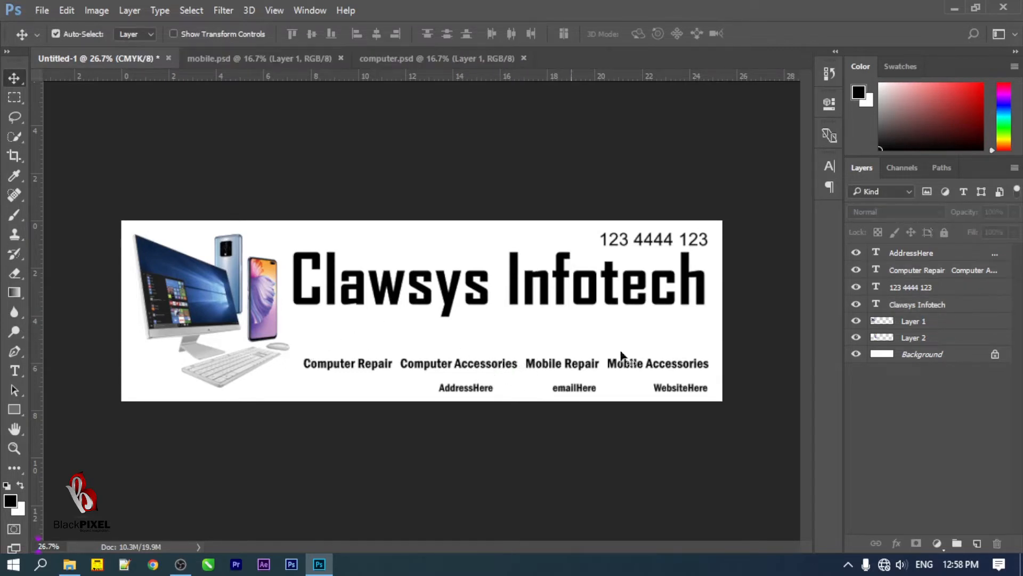
{"action": "left_click", "coordinate": [14, 409]}
{"action": "left_click_drag", "start_coordinate": [120, 322], "coordinate": [734, 350]}
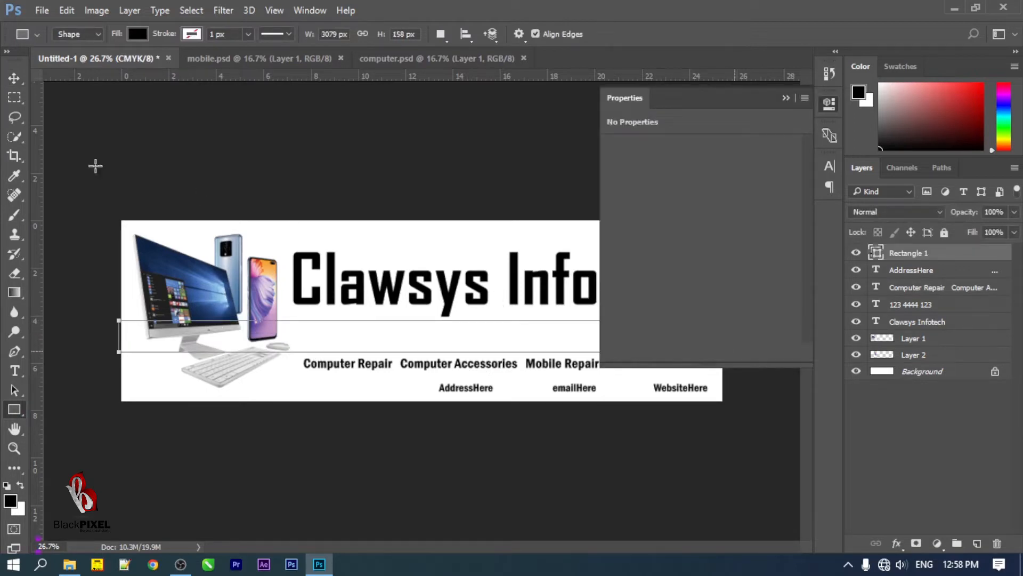
{"action": "left_click", "coordinate": [14, 78]}
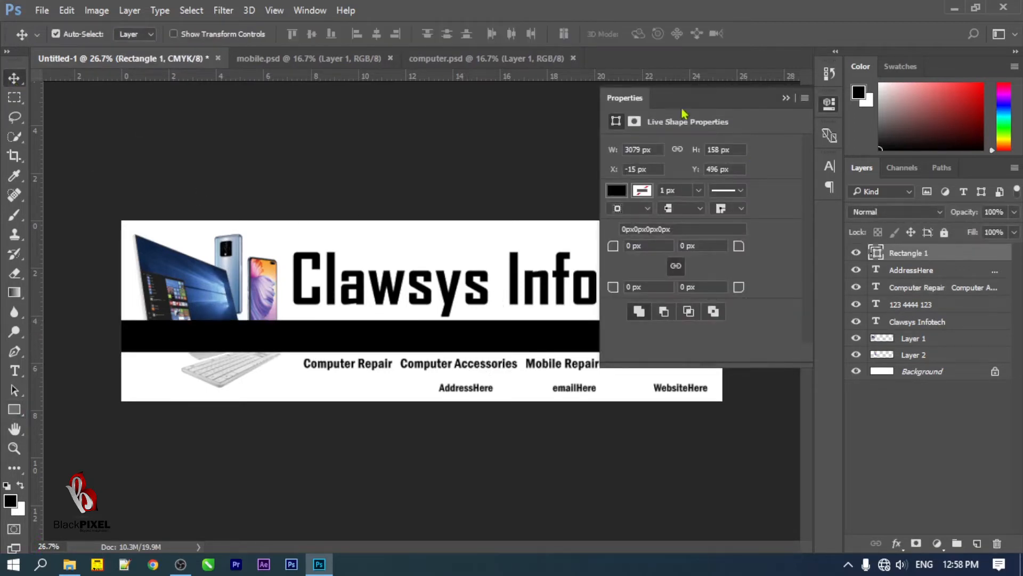
{"action": "left_click", "coordinate": [631, 101]}
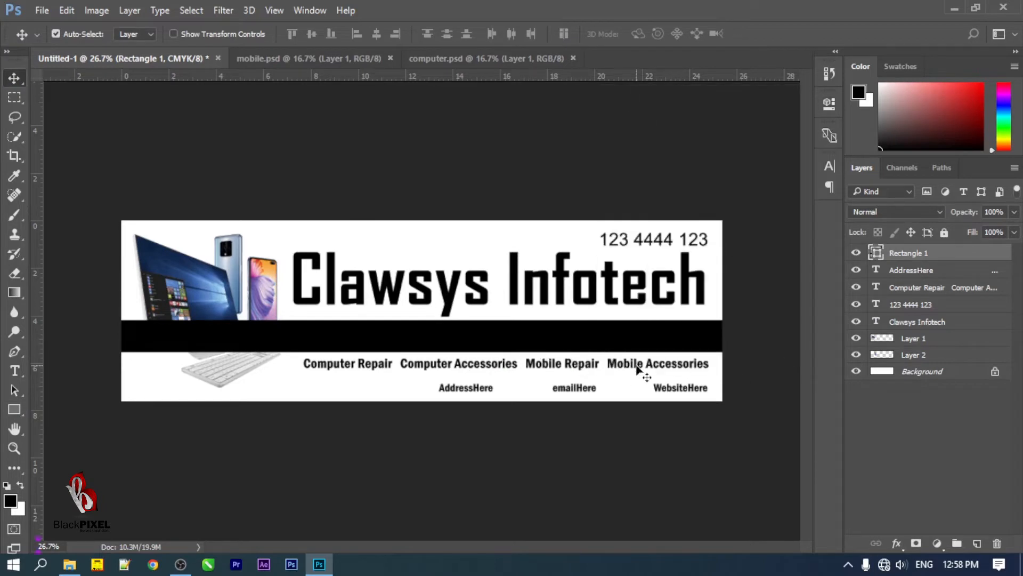
Place the black band directly above the background in the layer stack, behind the device images, and recolour it medium green
{"action": "left_click_drag", "start_coordinate": [887, 254], "coordinate": [886, 365]}
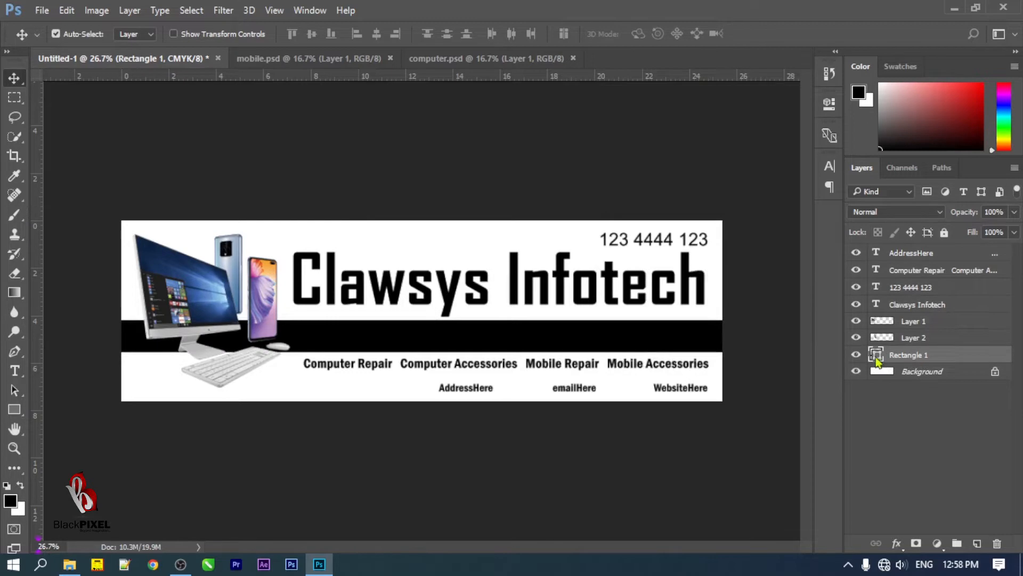
{"action": "double_click", "coordinate": [876, 356]}
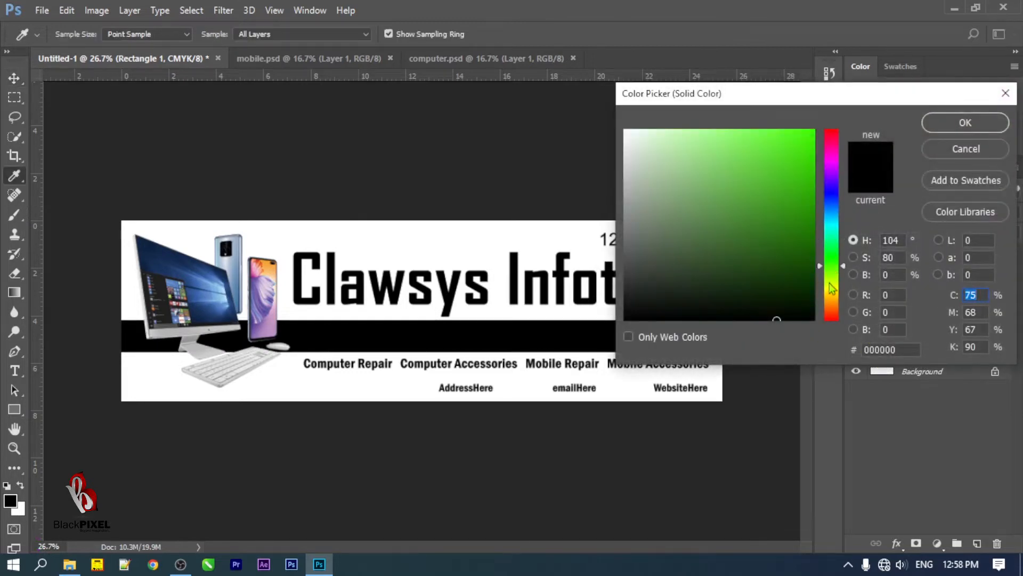
{"action": "left_click_drag", "start_coordinate": [833, 291], "coordinate": [838, 267]}
{"action": "left_click_drag", "start_coordinate": [779, 240], "coordinate": [811, 216]}
{"action": "key", "text": "Return"}
{"action": "left_click", "coordinate": [758, 258]}
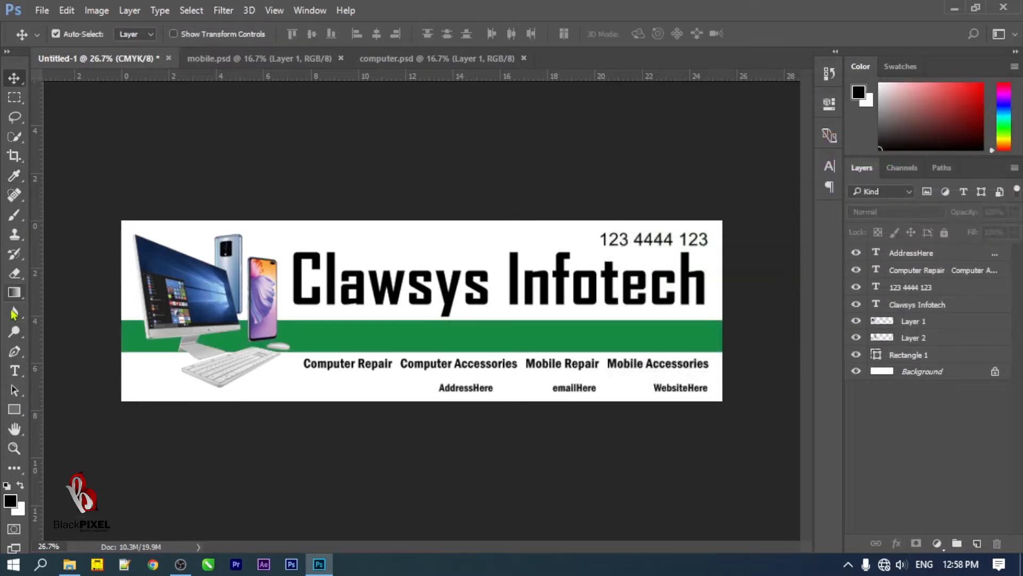
Draw a closed four-point Pen path covering the banner's upper-left half above a corner-to-corner diagonal, and convert it to a shape
{"action": "left_click", "coordinate": [15, 351]}
{"action": "left_click", "coordinate": [113, 407]}
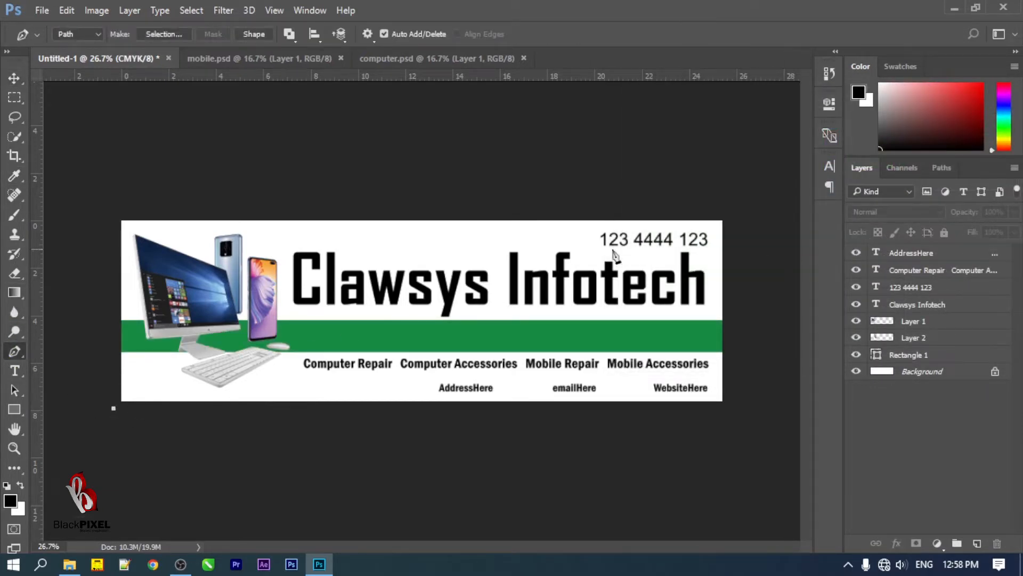
{"action": "left_click", "coordinate": [728, 218]}
{"action": "left_click_drag", "start_coordinate": [728, 217], "coordinate": [736, 217]}
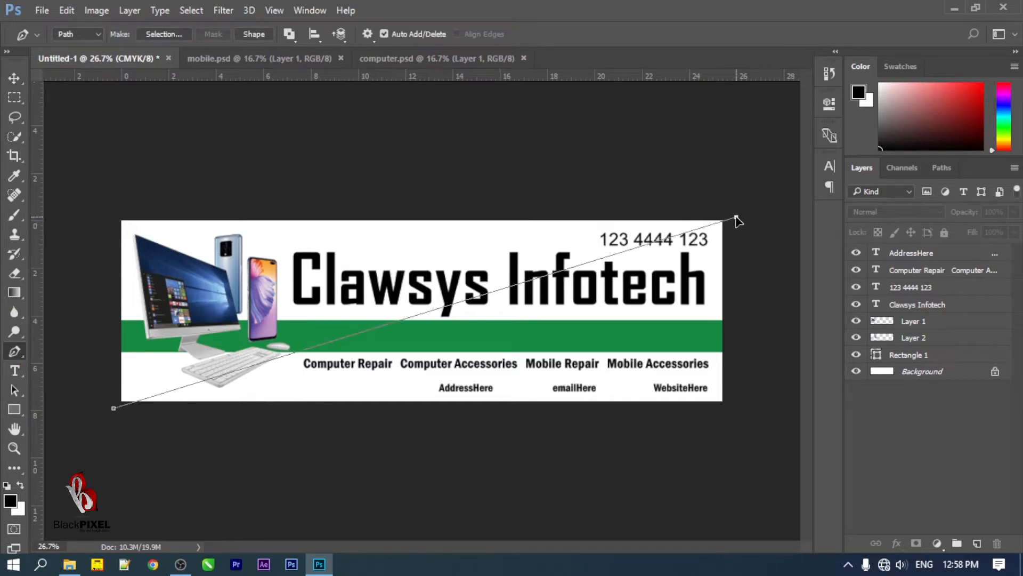
{"action": "left_click_drag", "start_coordinate": [113, 407], "coordinate": [98, 409]}
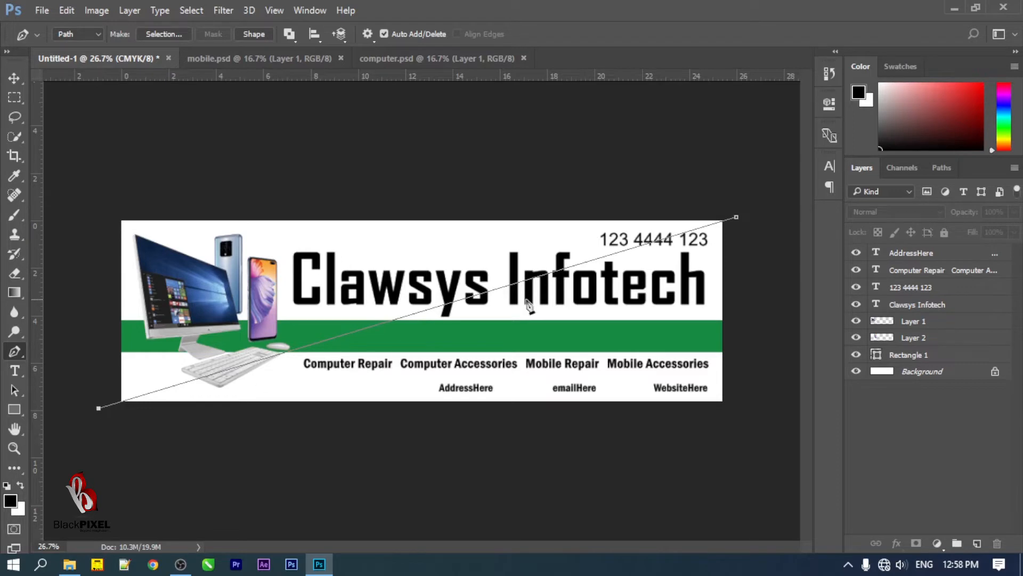
{"action": "left_click", "coordinate": [95, 214]}
{"action": "left_click", "coordinate": [98, 408]}
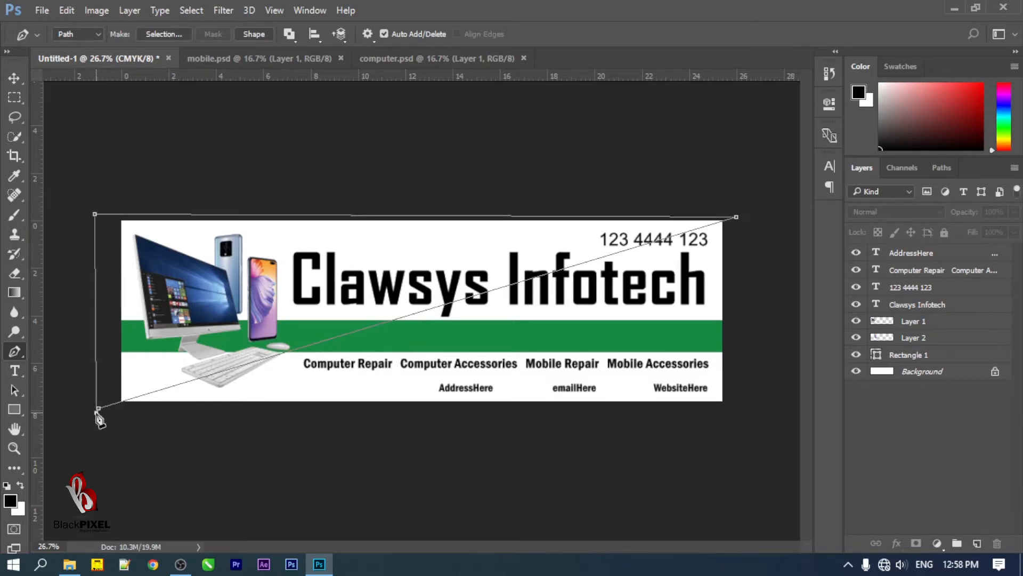
{"action": "left_click", "coordinate": [248, 34]}
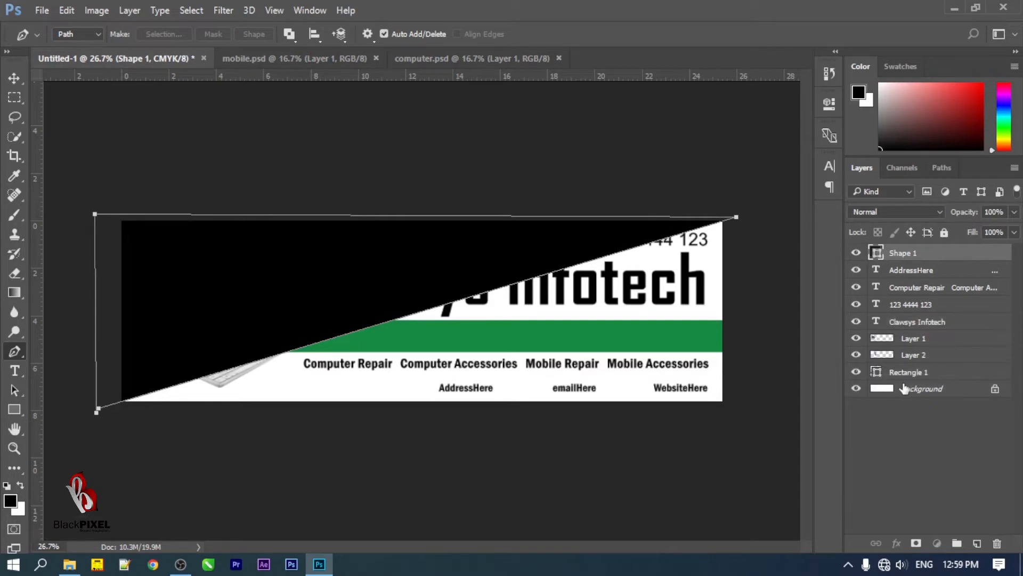
Place the black diagonal shape beneath the green band in the layer stack and set its fill to dark green 00683a
{"action": "left_click_drag", "start_coordinate": [879, 260], "coordinate": [880, 379]}
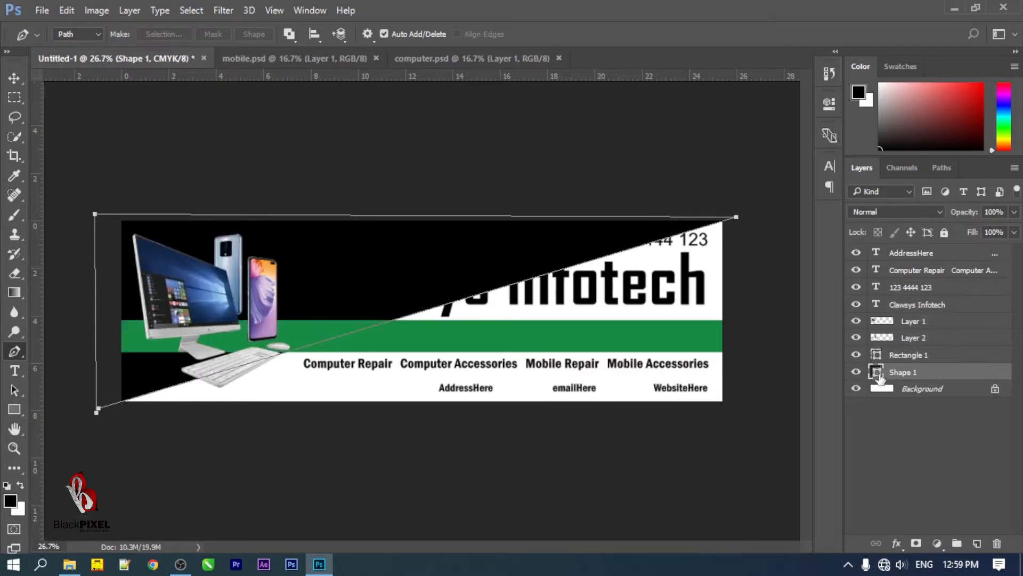
{"action": "double_click", "coordinate": [877, 372]}
{"action": "left_click_drag", "start_coordinate": [712, 236], "coordinate": [1019, 243]}
{"action": "key", "text": "Return"}
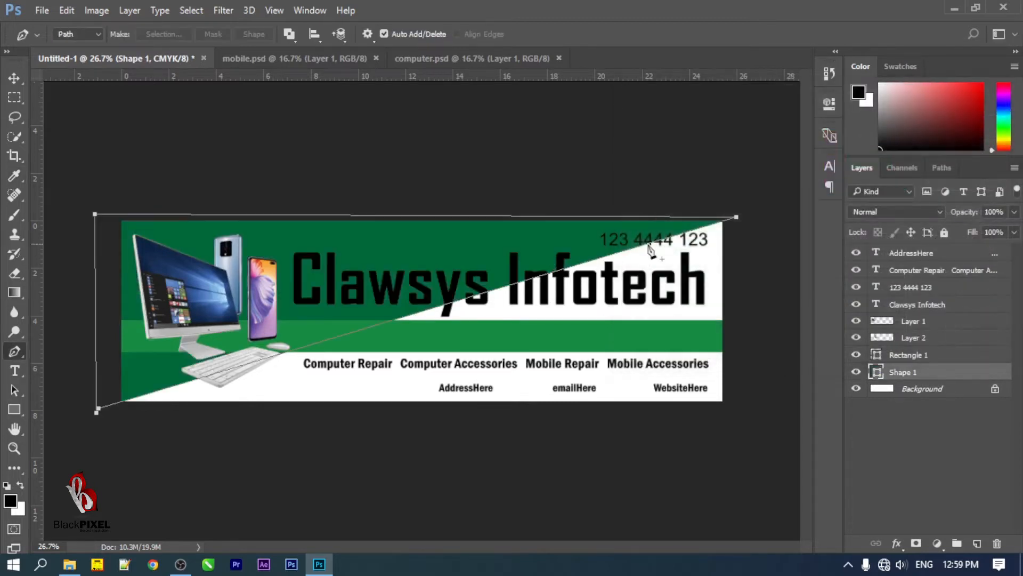
Draw a second Pen shape over the upper-left area with a slightly shallower diagonal, leaving a wedge of the first shape below it
{"action": "left_click", "coordinate": [741, 212]}
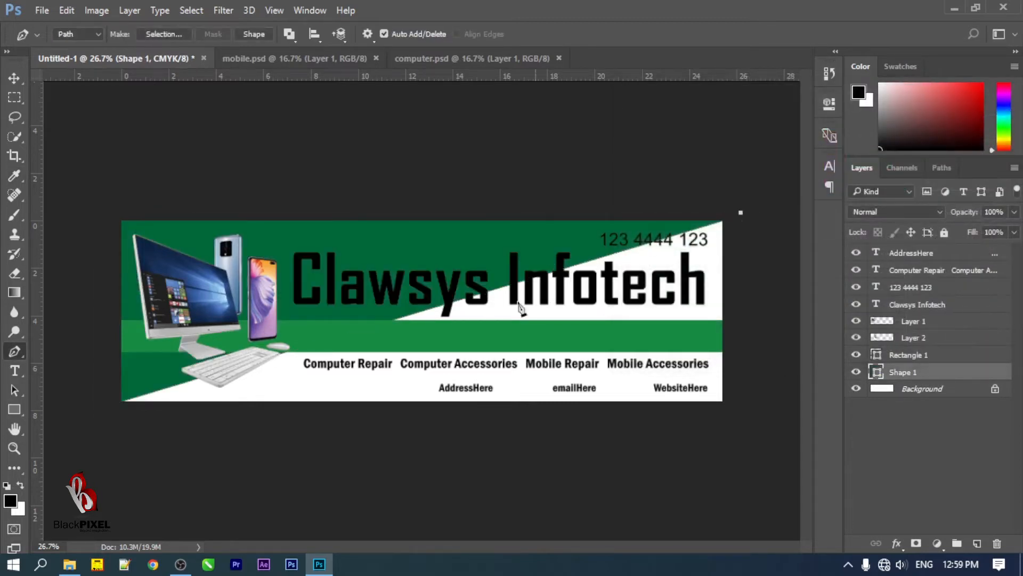
{"action": "left_click", "coordinate": [104, 376]}
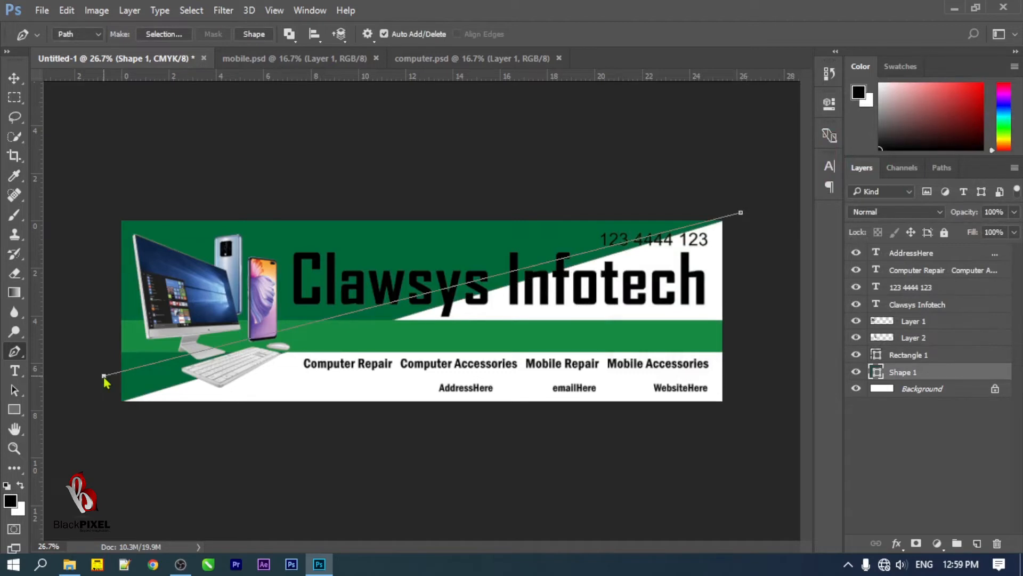
{"action": "left_click_drag", "start_coordinate": [739, 213], "coordinate": [759, 212]}
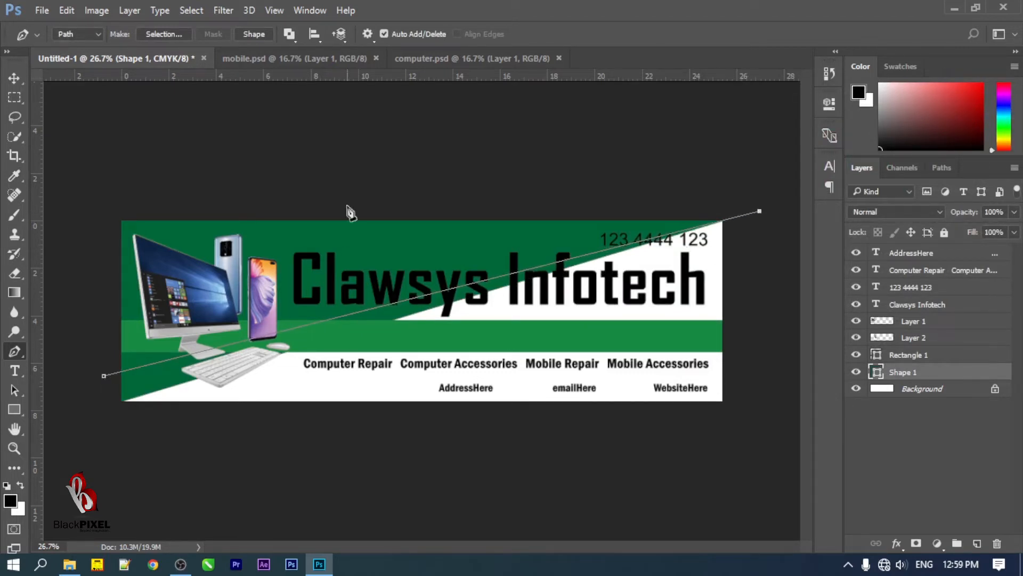
{"action": "left_click", "coordinate": [114, 208]}
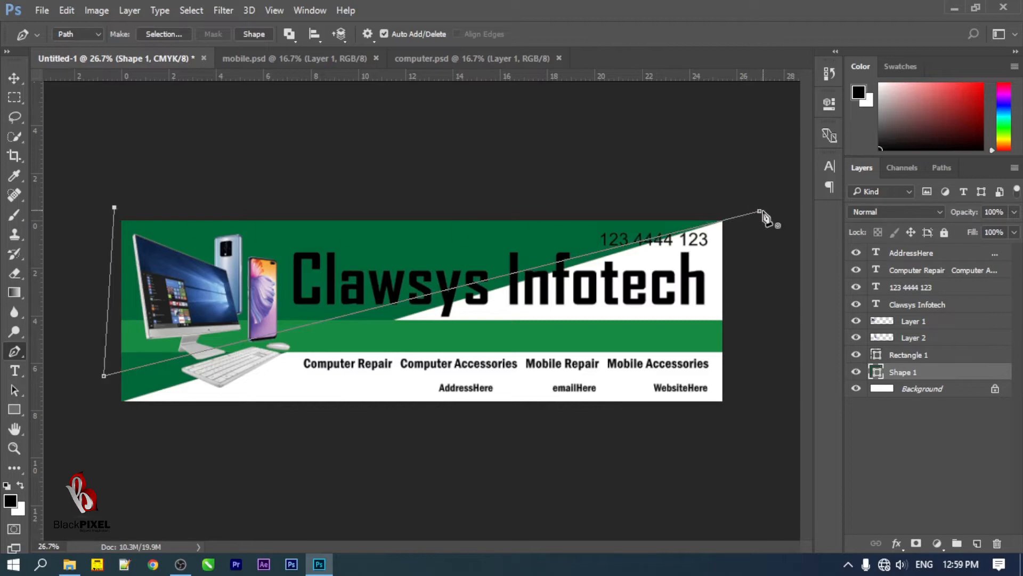
{"action": "left_click", "coordinate": [761, 212]}
{"action": "left_click", "coordinate": [251, 36]}
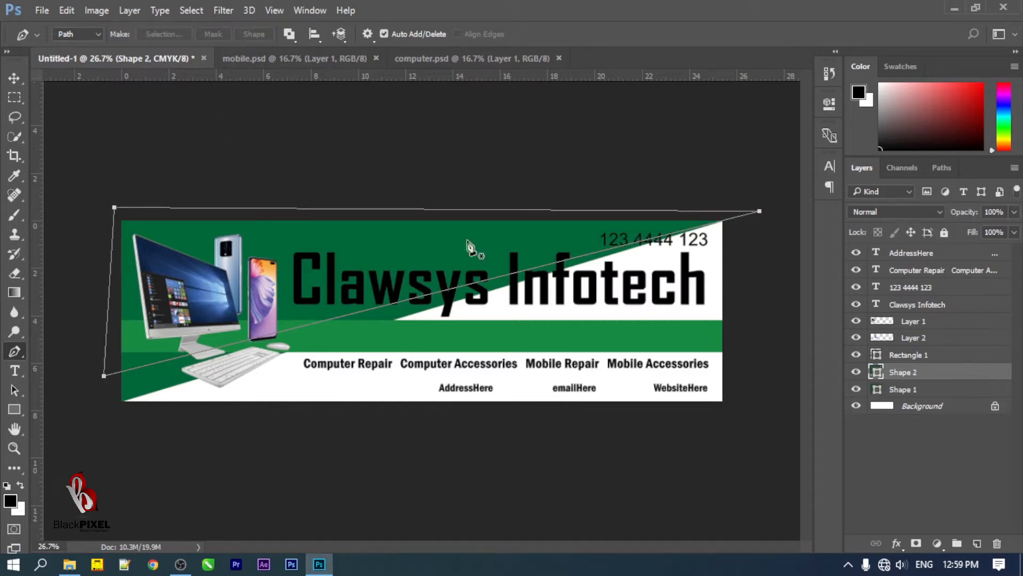
Set the second diagonal shape's fill to the lighter green 0f7f00
{"action": "key", "text": "v"}
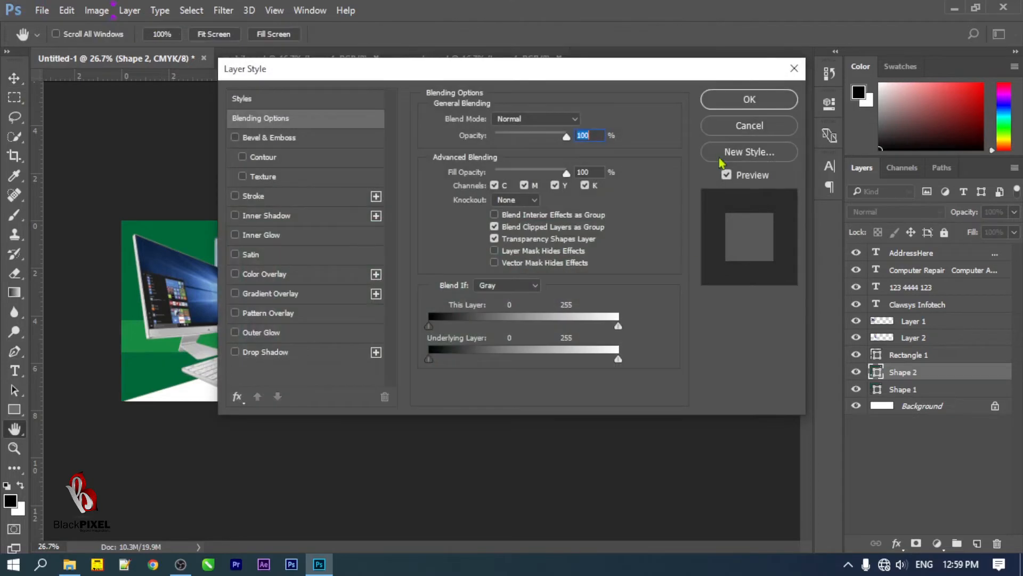
{"action": "left_click", "coordinate": [750, 124]}
{"action": "double_click", "coordinate": [874, 372]}
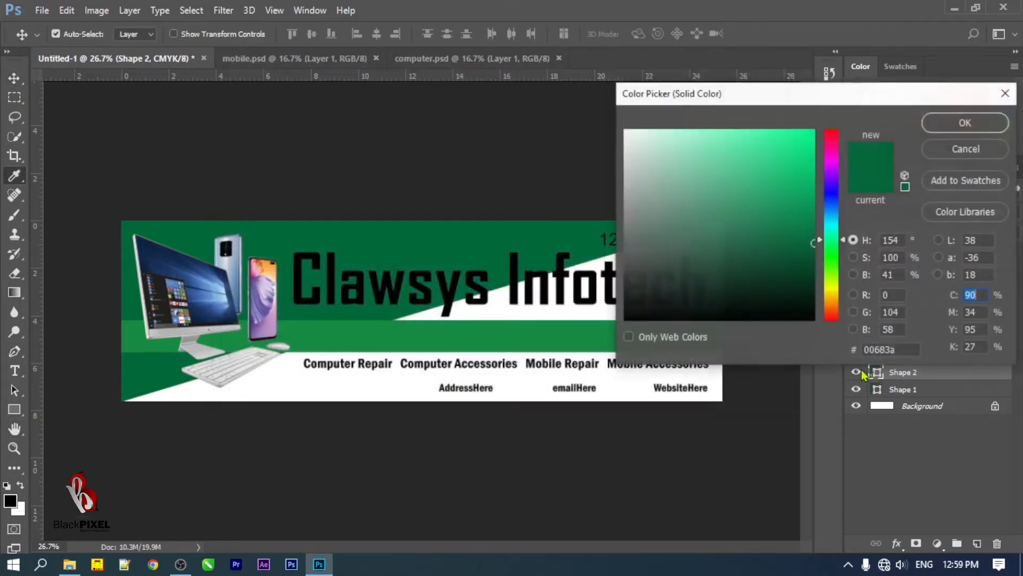
{"action": "left_click", "coordinate": [818, 266]}
{"action": "left_click", "coordinate": [814, 209]}
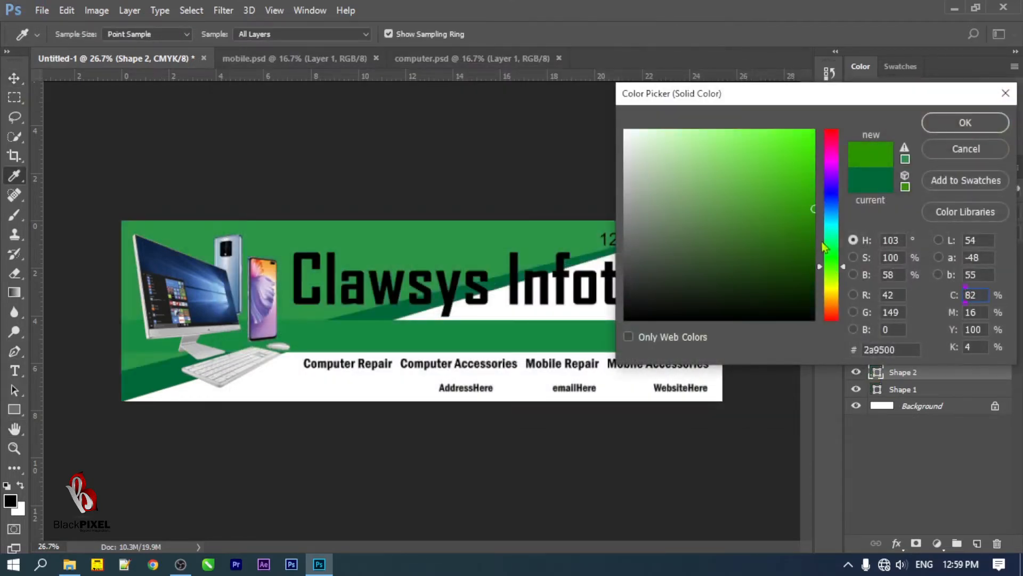
{"action": "left_click", "coordinate": [833, 262]}
{"action": "left_click", "coordinate": [809, 226]}
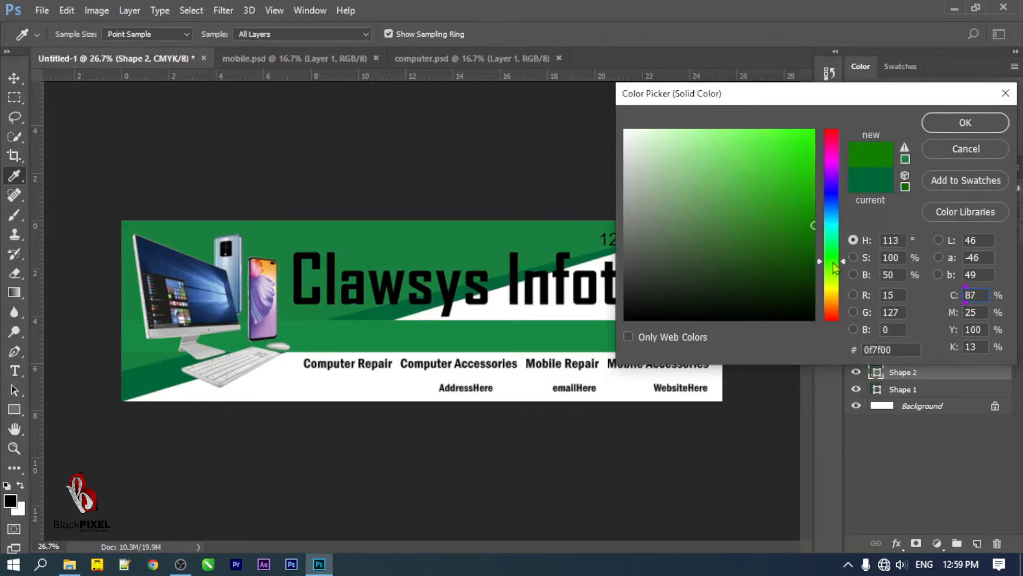
{"action": "key", "text": "Return"}
Darken the fill of the first diagonal shape to a very dark green that contrasts with the second shape
{"action": "left_click", "coordinate": [878, 393]}
{"action": "double_click", "coordinate": [877, 389]}
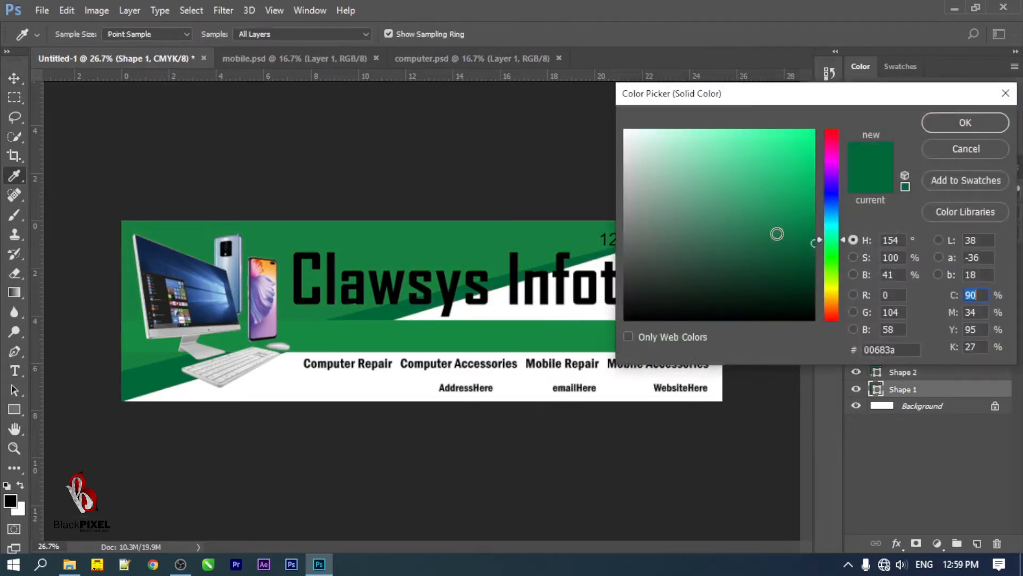
{"action": "left_click", "coordinate": [814, 266]}
{"action": "left_click", "coordinate": [835, 253]}
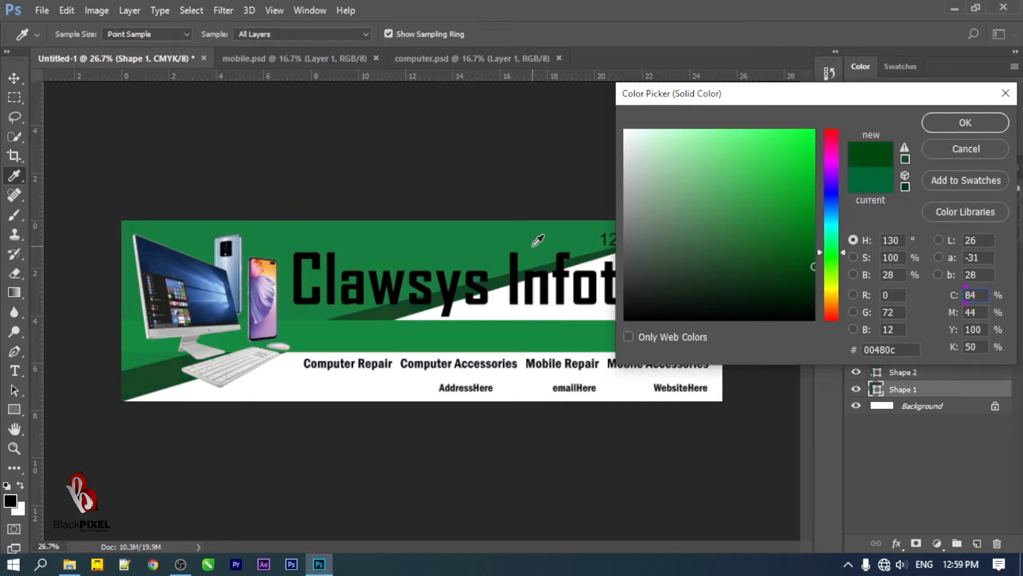
{"action": "left_click", "coordinate": [537, 240]}
{"action": "left_click", "coordinate": [812, 261]}
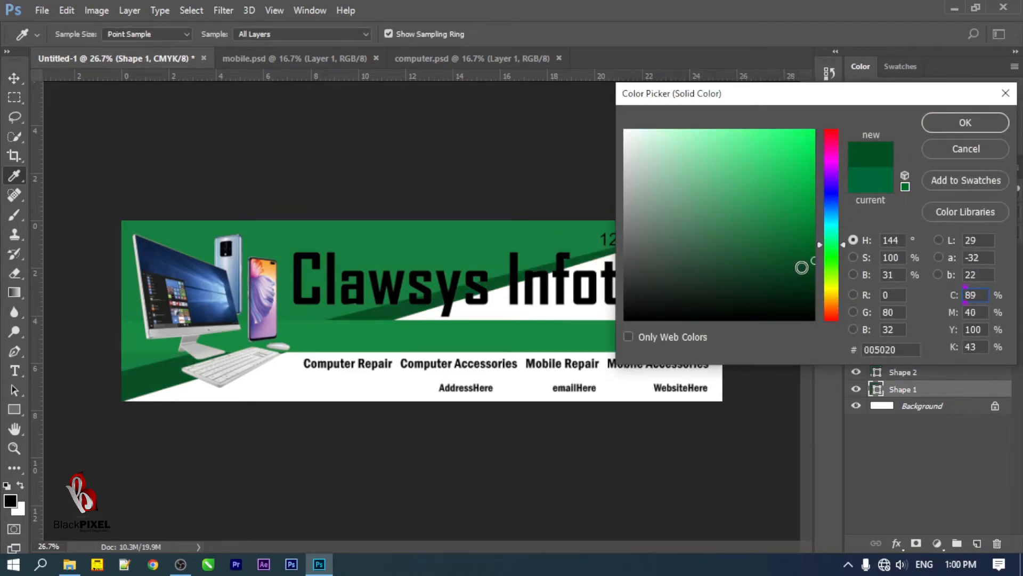
{"action": "left_click_drag", "start_coordinate": [801, 267], "coordinate": [796, 287]}
{"action": "key", "text": "Return"}
Match the horizontal band's fill to the lighter diagonal shape by sampling that shape's green, 158040
{"action": "left_click", "coordinate": [427, 340]}
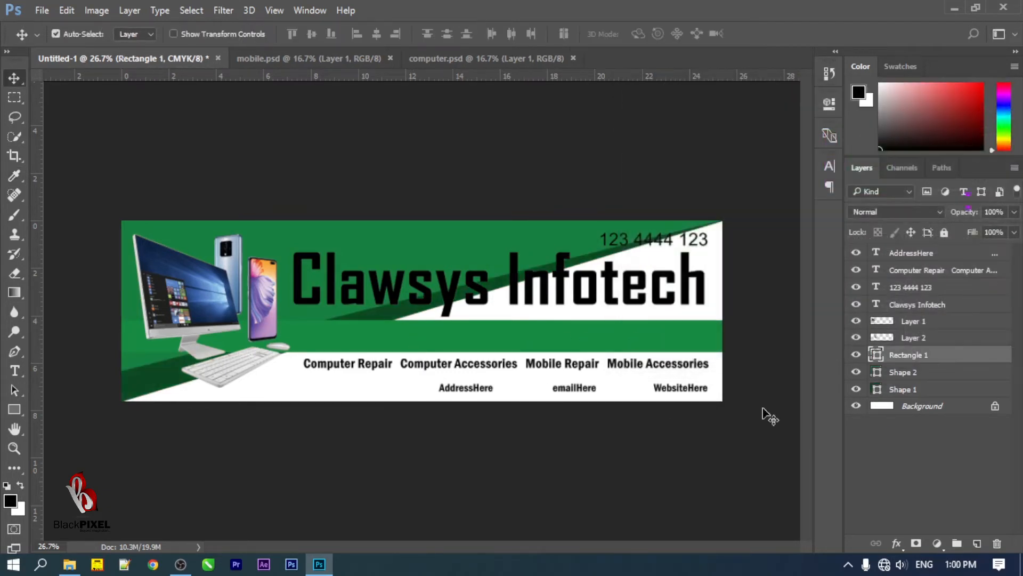
{"action": "double_click", "coordinate": [880, 359]}
{"action": "left_click", "coordinate": [436, 243]}
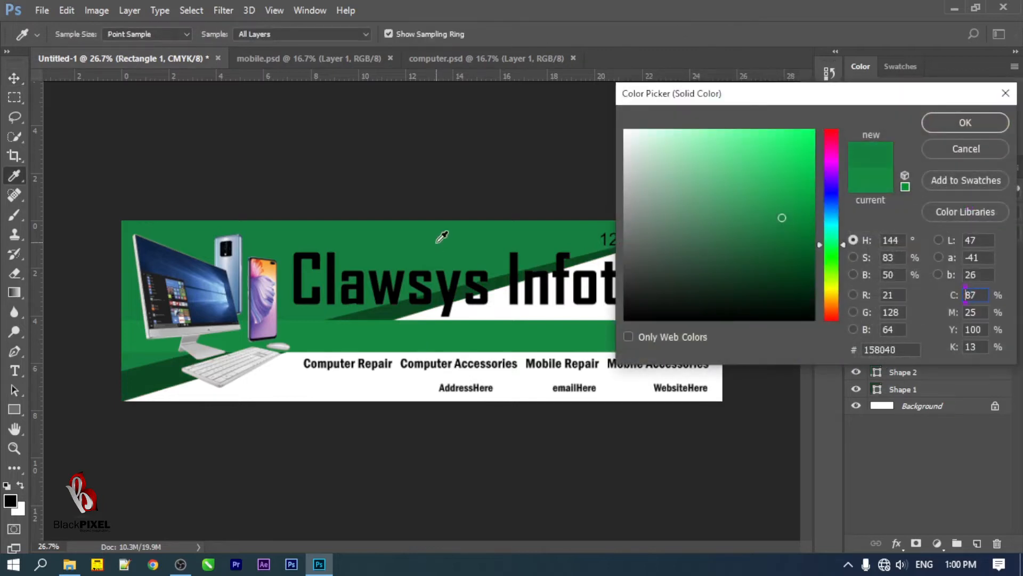
{"action": "key", "text": "Return"}
Add a new layer above the lighter diagonal shape and paint a small soft black brush dab behind the title
{"action": "left_click", "coordinate": [427, 256]}
{"action": "left_click", "coordinate": [15, 217]}
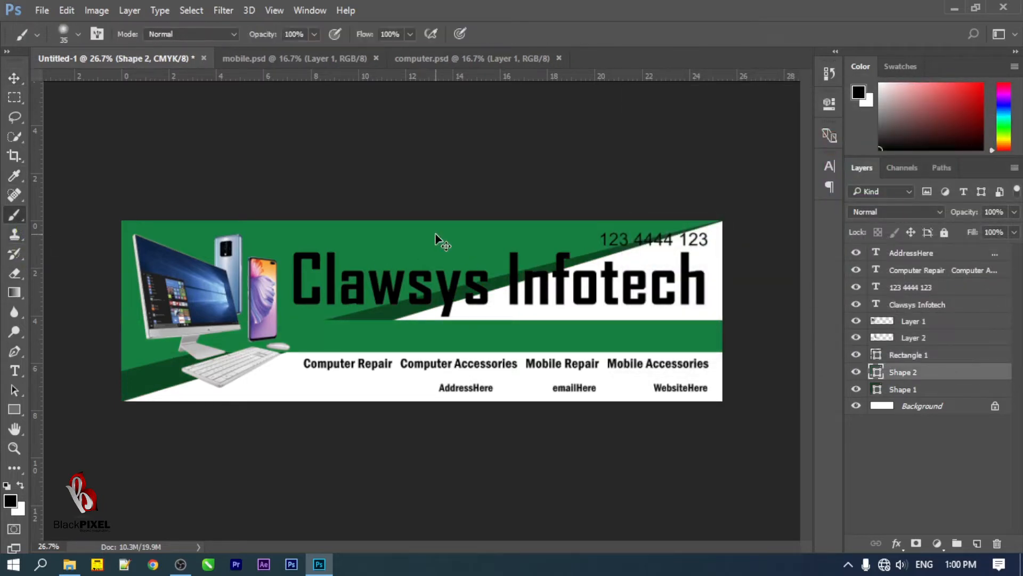
{"action": "left_click", "coordinate": [895, 407]}
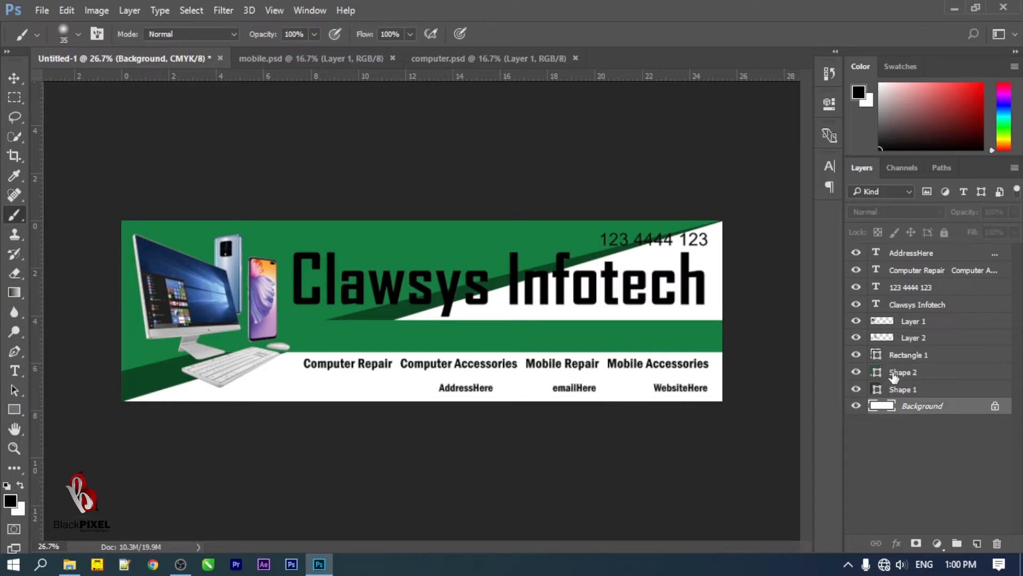
{"action": "left_click", "coordinate": [894, 375]}
{"action": "left_click", "coordinate": [978, 544]}
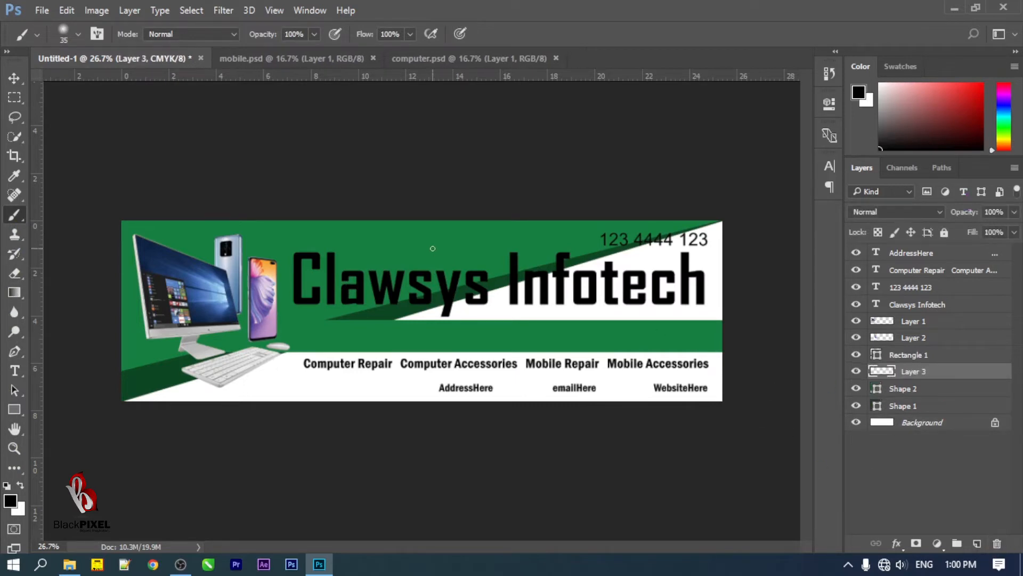
Stretch the black dab into a soft ellipse about 24 cm wide, scaled to about 700% in height, behind the title
{"action": "key", "text": "ctrl+t"}
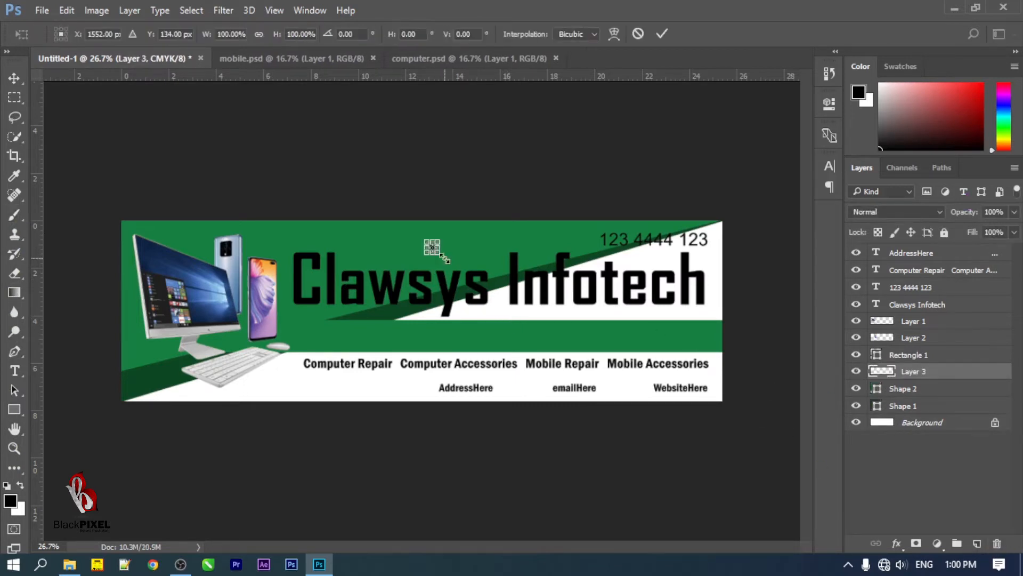
{"action": "mouse_move", "coordinate": [439, 254]}
{"action": "left_mouse_down"}
{"action": "mouse_move", "coordinate": [490, 271]}
{"action": "mouse_move", "coordinate": [473, 287]}
{"action": "left_mouse_up"}
{"action": "left_click_drag", "start_coordinate": [473, 248], "coordinate": [718, 245]}
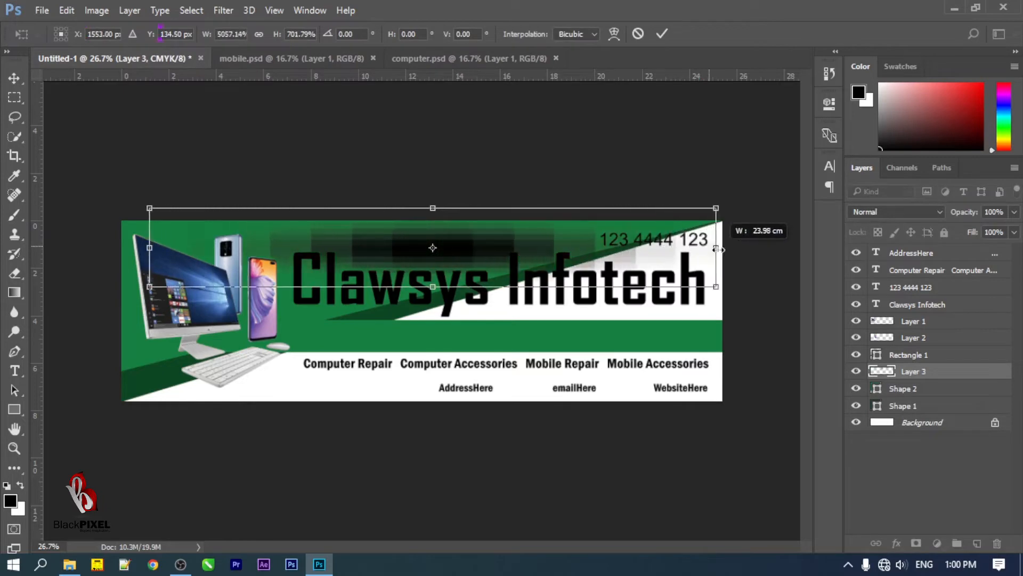
{"action": "double_click", "coordinate": [503, 242]}
{"action": "key", "text": "v"}
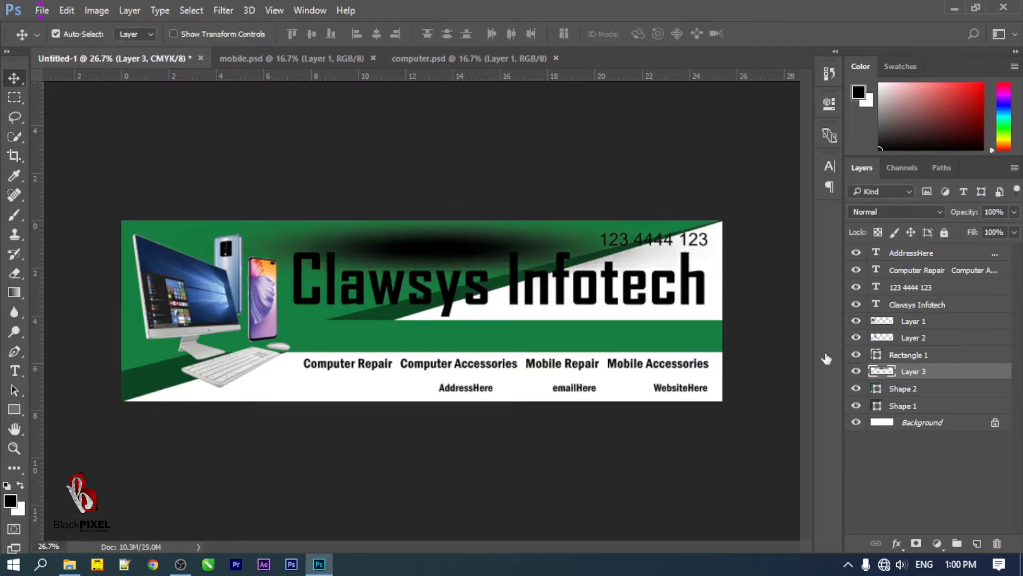
Apply a Color Overlay to the stretched soft dab in a brighter green than the lighter diagonal shape
{"action": "double_click", "coordinate": [954, 372]}
{"action": "left_click_drag", "start_coordinate": [432, 110], "coordinate": [758, 100]}
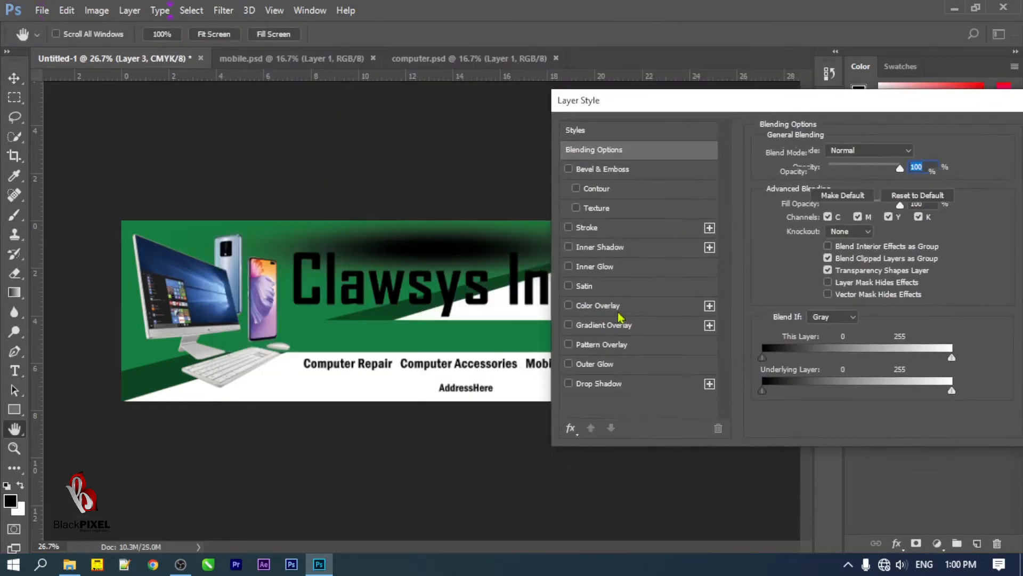
{"action": "left_click", "coordinate": [603, 305]}
{"action": "left_click", "coordinate": [917, 155]}
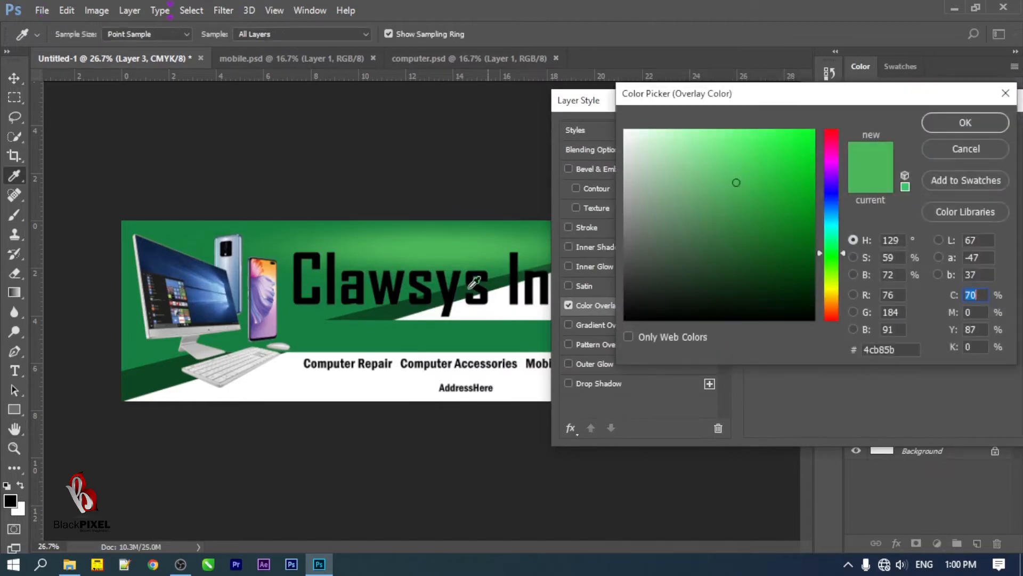
{"action": "left_click", "coordinate": [161, 350]}
{"action": "left_click_drag", "start_coordinate": [766, 212], "coordinate": [841, 190]}
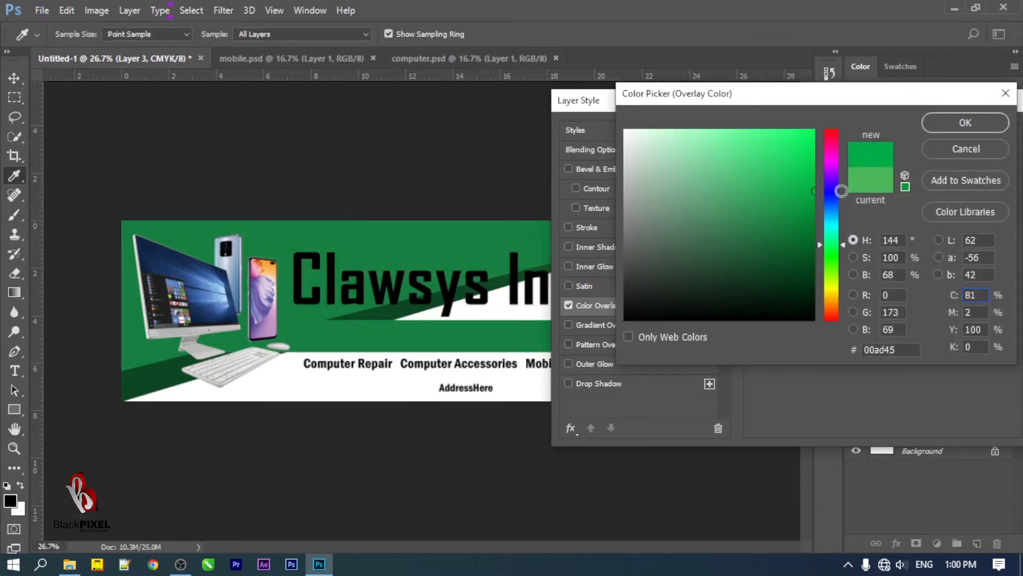
{"action": "left_click", "coordinate": [829, 253]}
{"action": "key", "text": "Return"}
{"action": "key", "text": "Return"}
Shift the soft green glow toward the banner's upper-left corner and reduce its height to 71.5%
{"action": "left_click_drag", "start_coordinate": [449, 258], "coordinate": [404, 230], "text": "ctrl"}
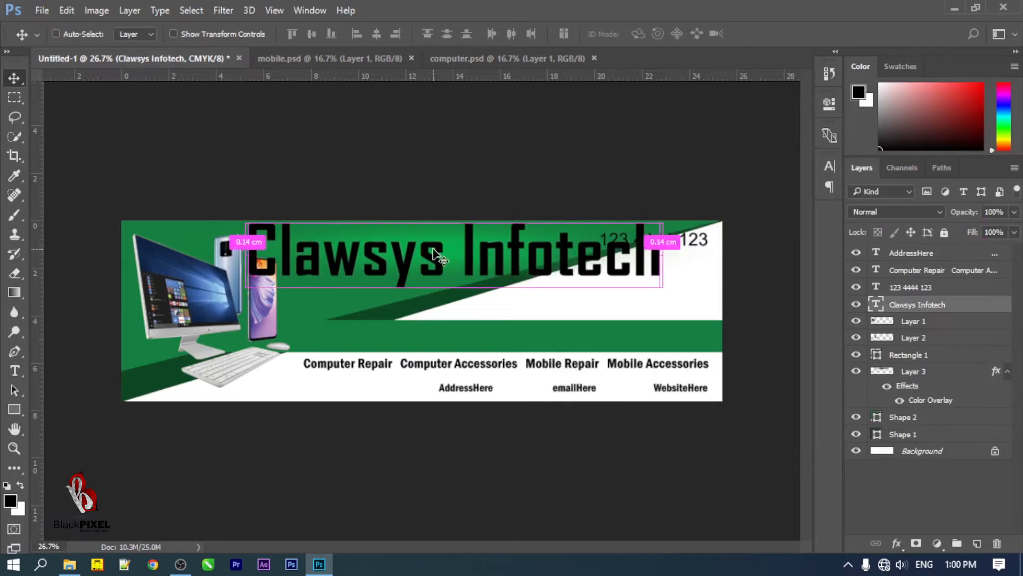
{"action": "key", "text": "ctrl+z"}
{"action": "left_click", "coordinate": [895, 385]}
{"action": "key", "text": "ctrl+t"}
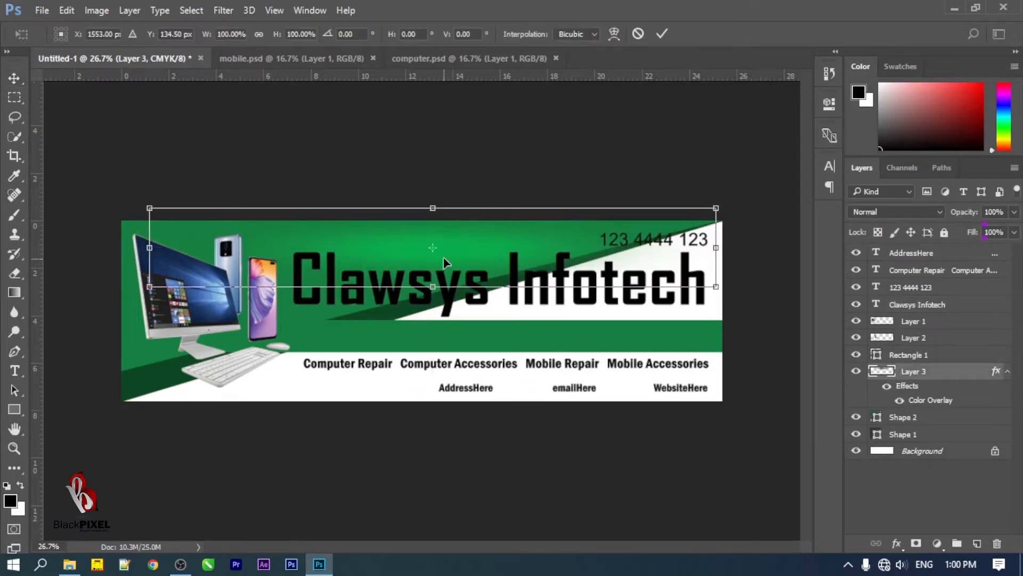
{"action": "left_click_drag", "start_coordinate": [441, 261], "coordinate": [285, 241]}
{"action": "left_click_drag", "start_coordinate": [395, 275], "coordinate": [397, 260]}
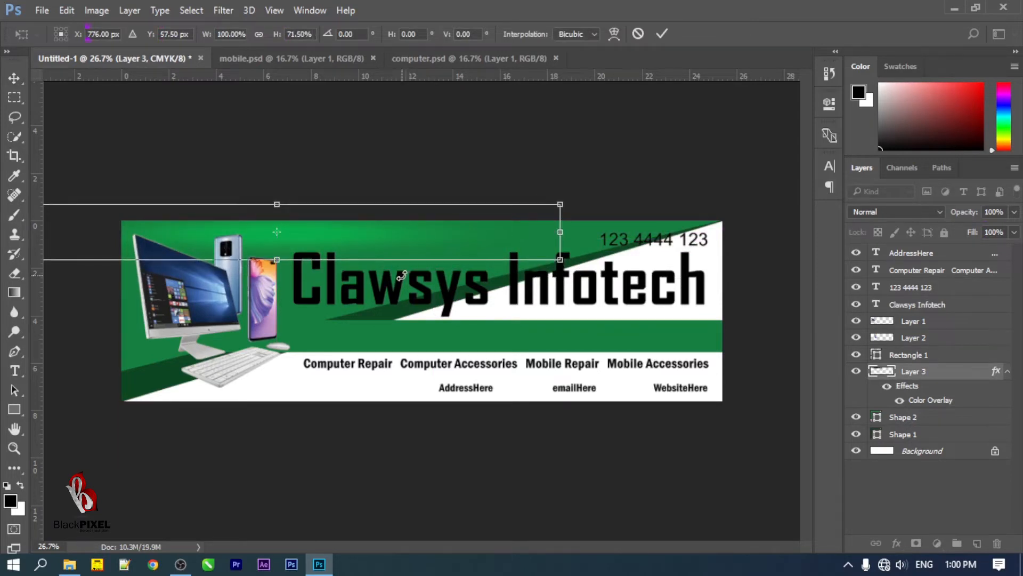
{"action": "key", "text": "Return"}
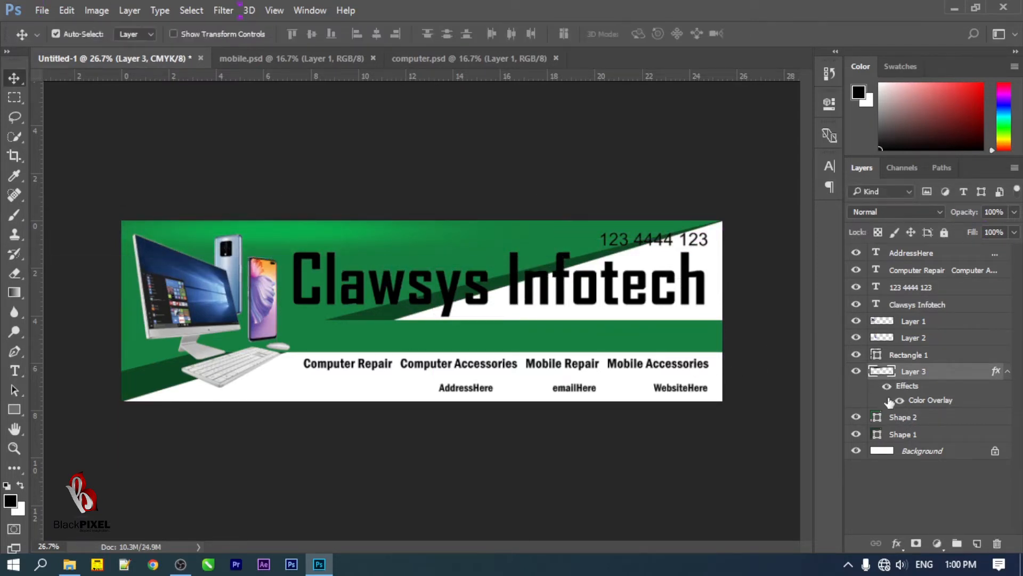
Add a soft black brush dab on a new layer beneath the devices, enlarged to about 2096% by 1021% and rotated about -20°, as a shadow
{"action": "key", "text": "ctrl+shift+alt+n"}
{"action": "key", "text": "b"}
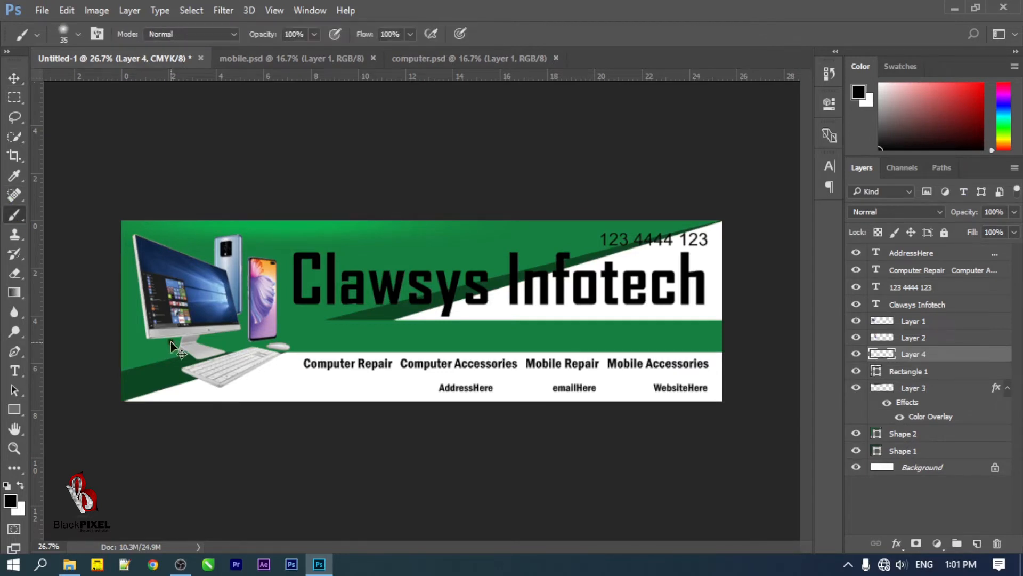
{"action": "key", "text": "ctrl+t"}
{"action": "left_click_drag", "start_coordinate": [176, 343], "coordinate": [347, 349]}
{"action": "left_click_drag", "start_coordinate": [393, 384], "coordinate": [393, 343]}
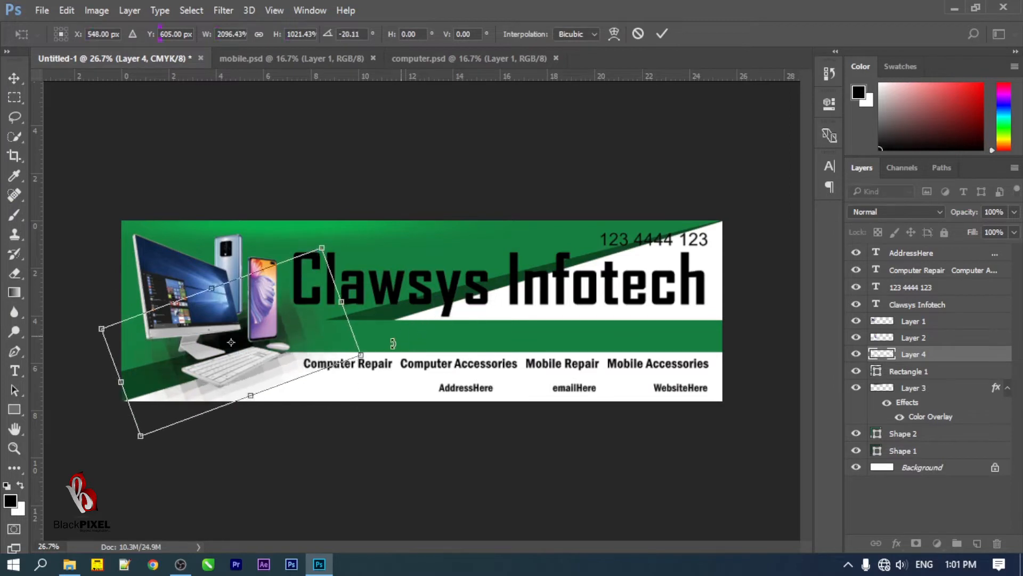
{"action": "mouse_move", "coordinate": [261, 366]}
{"action": "left_mouse_down"}
{"action": "mouse_move", "coordinate": [224, 366]}
{"action": "mouse_move", "coordinate": [231, 356]}
{"action": "left_mouse_up"}
{"action": "key", "text": "Return"}
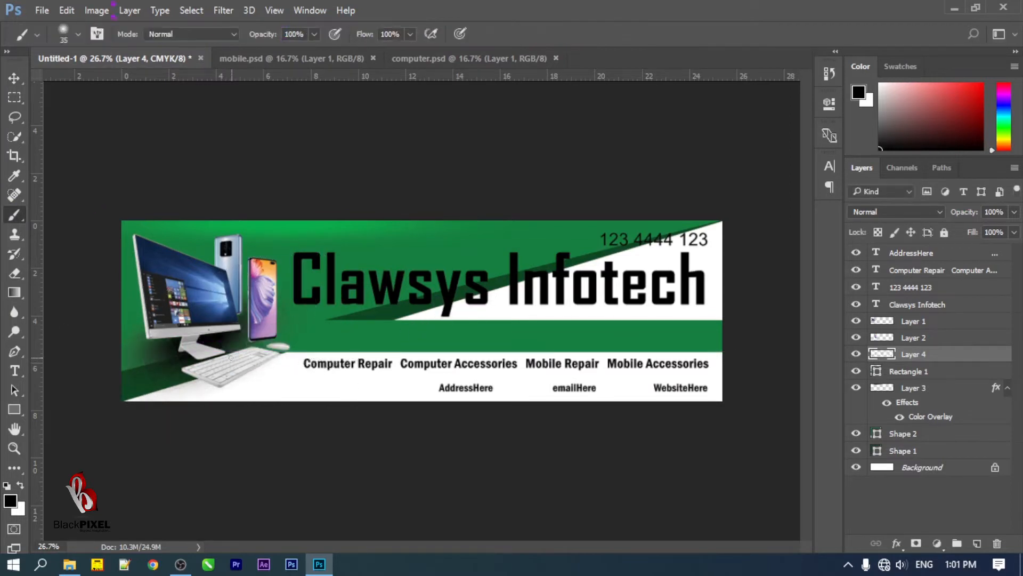
Apply a Color Overlay to the devices' soft shadow using 0d4722, sampled from the dark green diagonal shape
{"action": "key", "text": "v"}
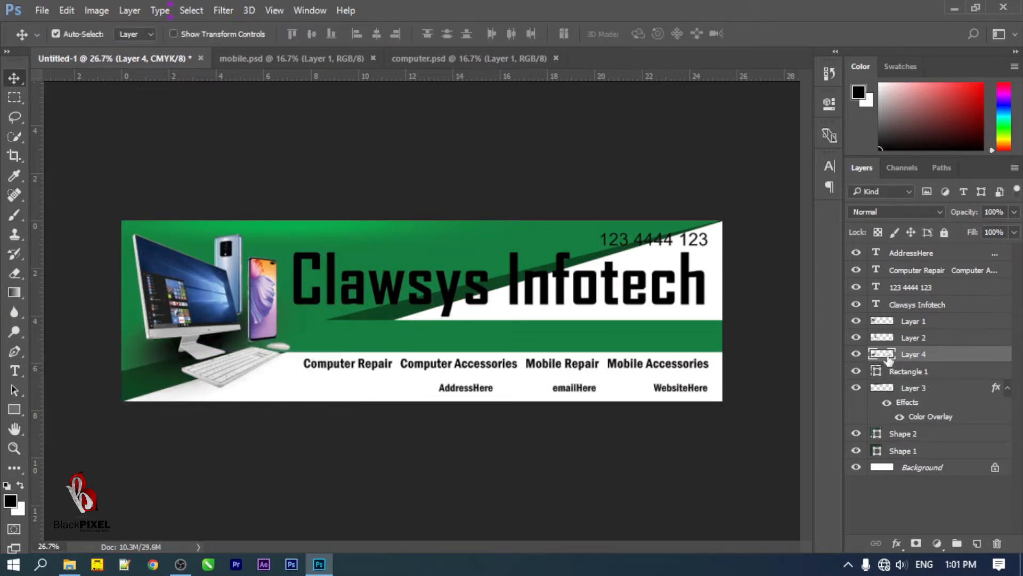
{"action": "left_click", "coordinate": [561, 348]}
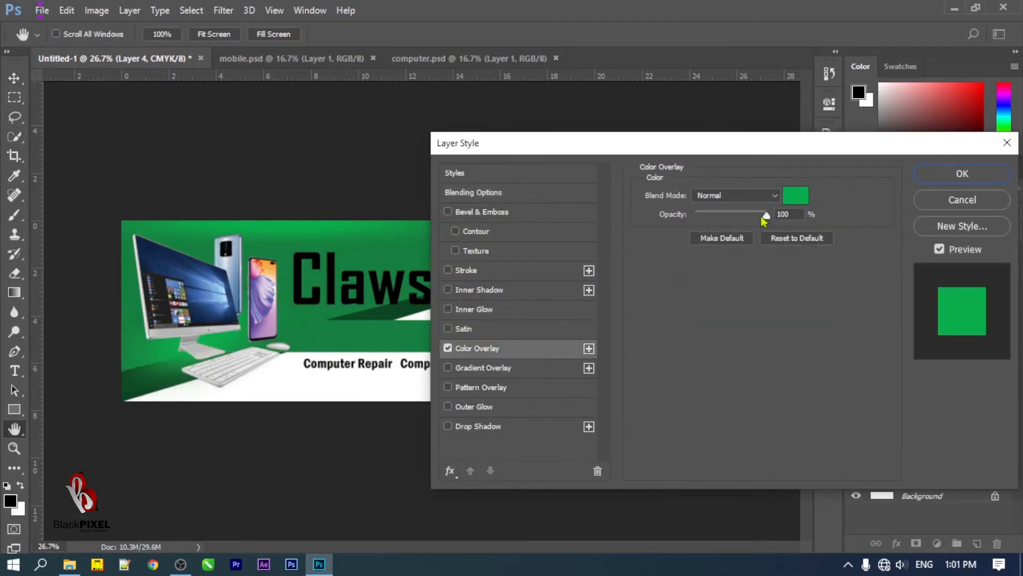
{"action": "left_click", "coordinate": [795, 198]}
{"action": "left_click", "coordinate": [389, 313]}
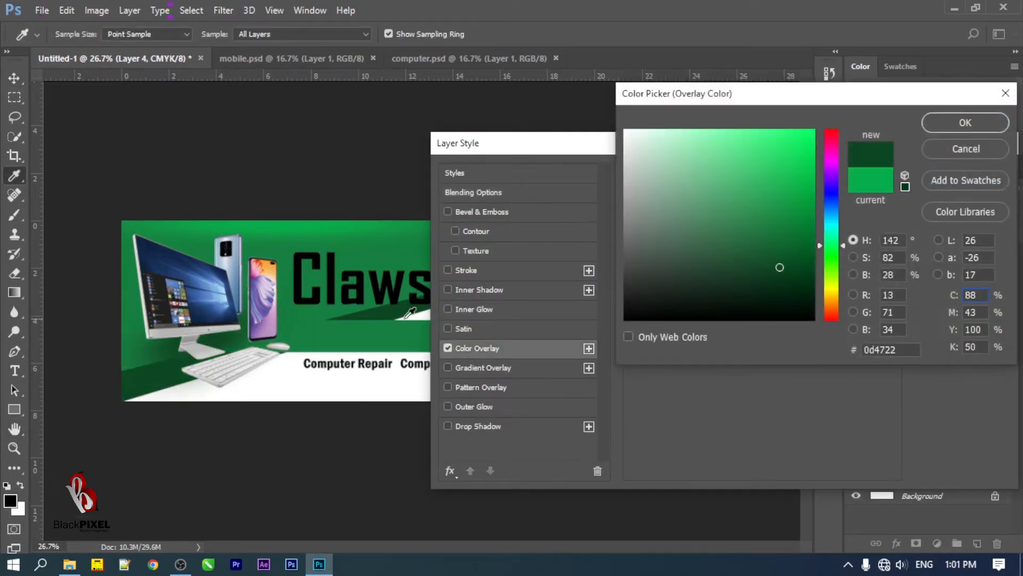
{"action": "key", "text": "Return"}
{"action": "key", "text": "Return"}
Enlarge the devices' soft shadow to about 135% width and 111% height, and move it slightly down
{"action": "key", "text": "ctrl+t"}
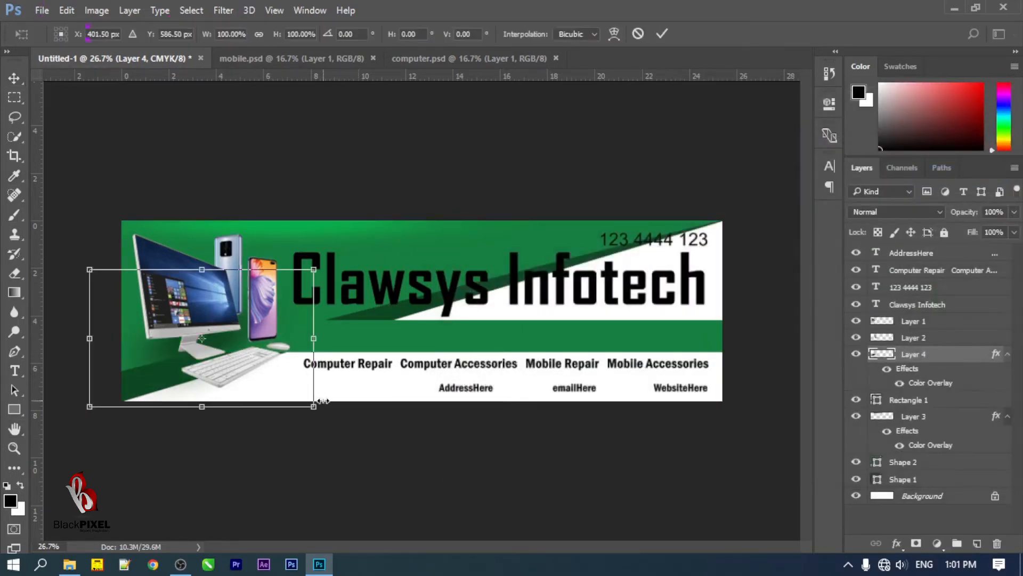
{"action": "left_click_drag", "start_coordinate": [324, 401], "coordinate": [348, 402]}
{"action": "left_click_drag", "start_coordinate": [345, 274], "coordinate": [365, 256]}
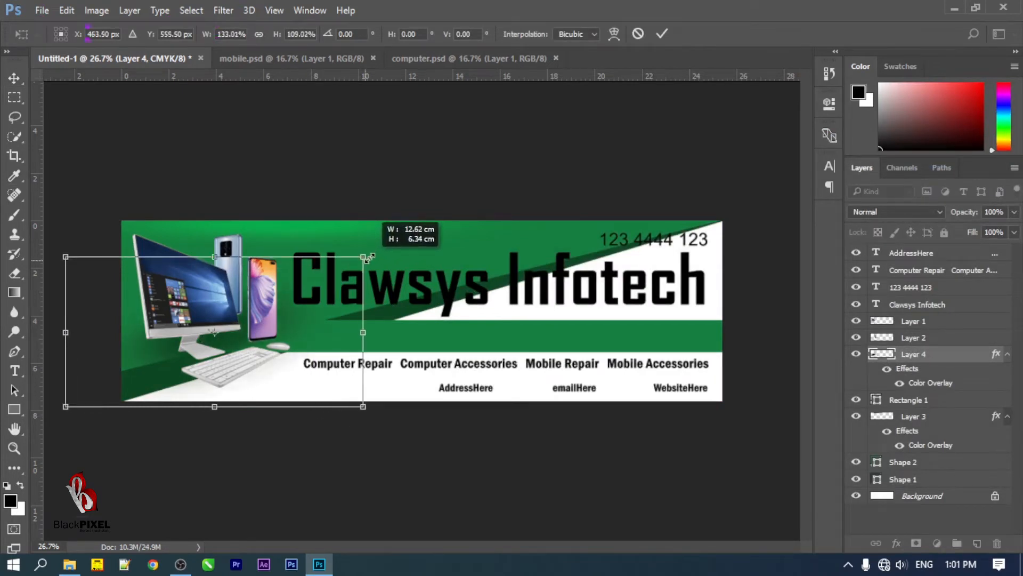
{"action": "mouse_move", "coordinate": [327, 338]}
{"action": "left_mouse_down"}
{"action": "mouse_move", "coordinate": [317, 362]}
{"action": "mouse_move", "coordinate": [318, 353]}
{"action": "left_mouse_up"}
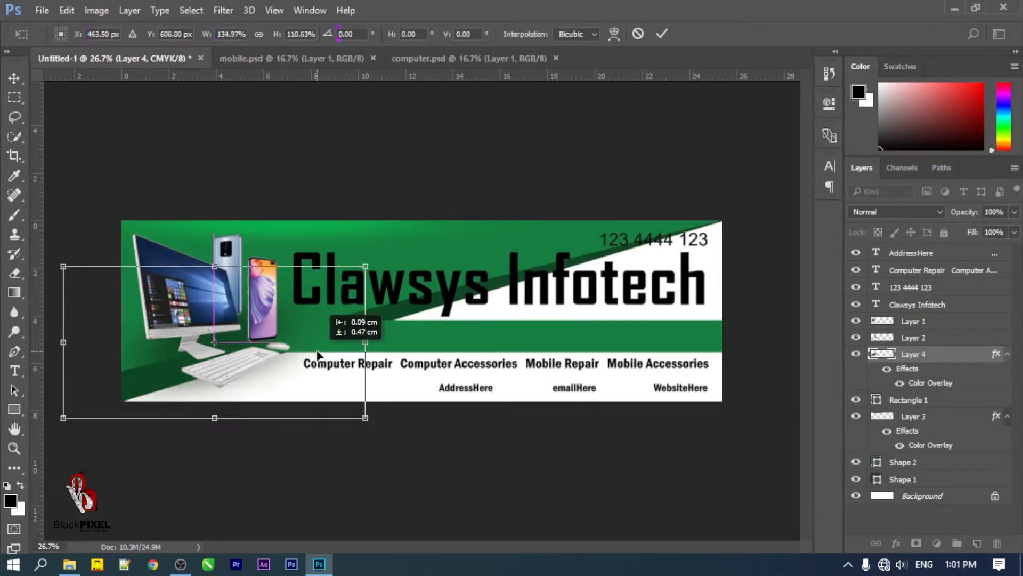
{"action": "key", "text": "Return"}
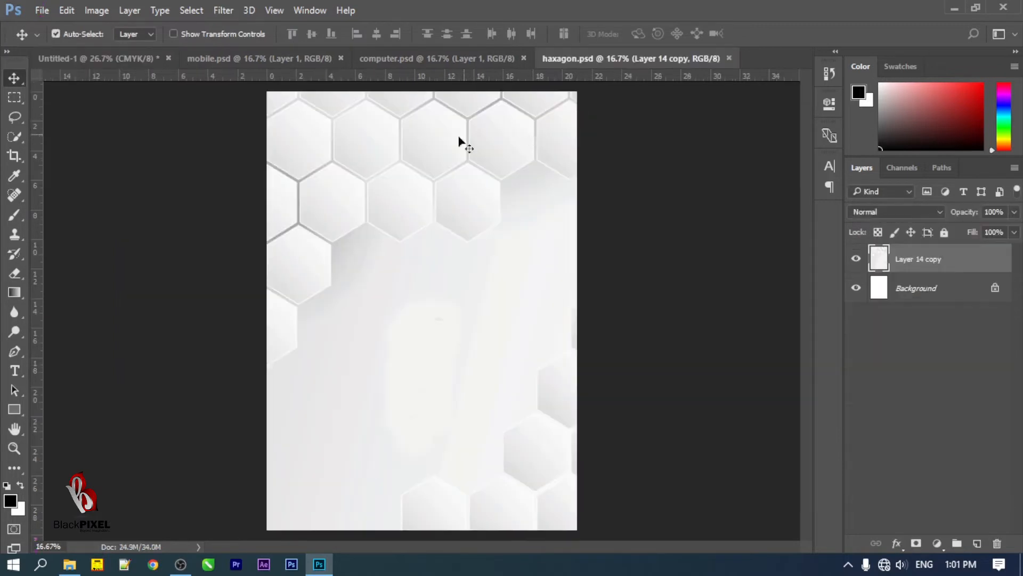
Copy the hexagon pattern from haxagon.psd into the banner, place it just above the background layer and rotate it 90° clockwise
{"action": "left_click_drag", "start_coordinate": [460, 142], "coordinate": [592, 314]}
{"action": "left_click_drag", "start_coordinate": [905, 256], "coordinate": [901, 496]}
{"action": "key", "text": "ctrl+t"}
{"action": "right_click", "coordinate": [511, 261]}
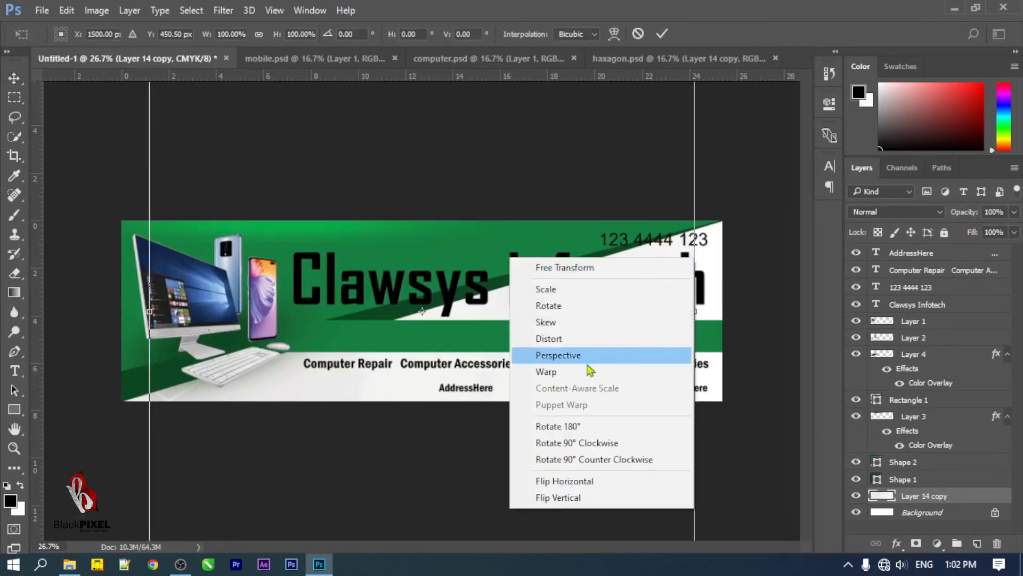
{"action": "left_click", "coordinate": [565, 443]}
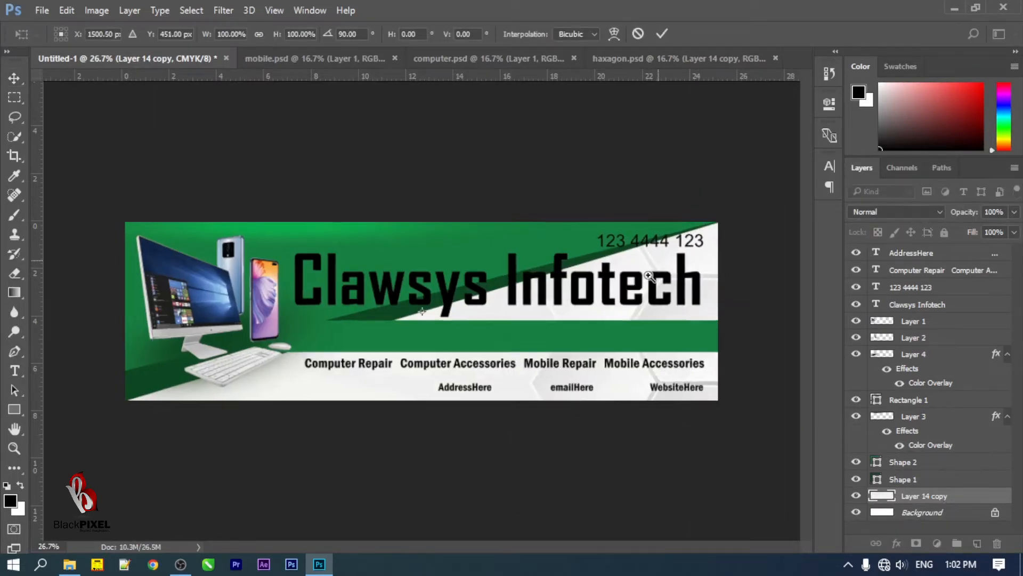
Scale the hexagon pattern down to about 51%, rotate it 180° and flip it horizontally
{"action": "key", "text": "ctrl+0"}
{"action": "left_click_drag", "start_coordinate": [659, 170], "coordinate": [568, 270]}
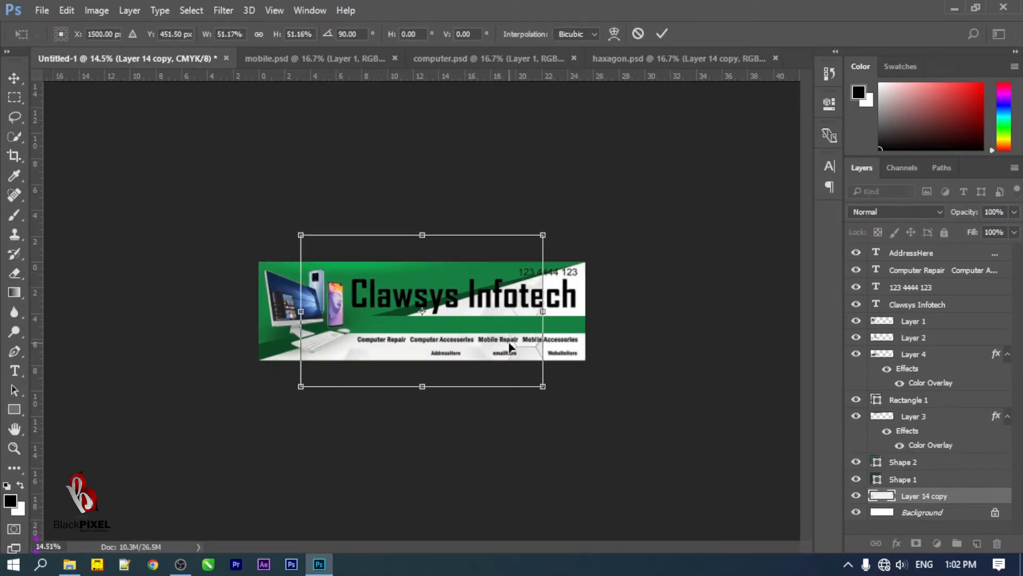
{"action": "left_click_drag", "start_coordinate": [510, 347], "coordinate": [535, 321]}
{"action": "right_click", "coordinate": [535, 321]}
{"action": "left_click", "coordinate": [592, 226]}
{"action": "right_click", "coordinate": [592, 219]}
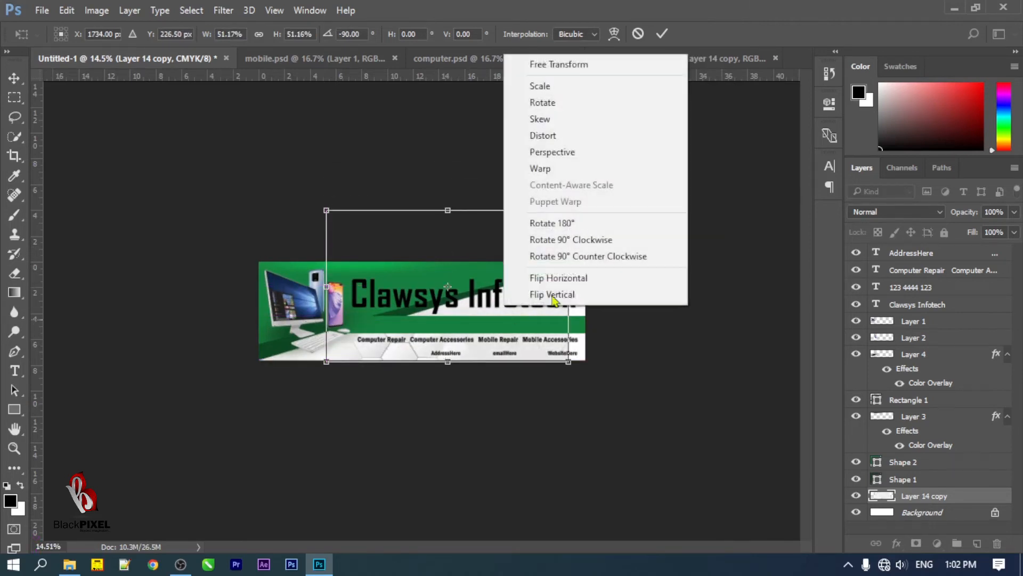
{"action": "left_click", "coordinate": [551, 277]}
Shrink and position the hexagon pattern so it covers the right half of the banner
{"action": "key", "text": "ctrl+plus"}
{"action": "key", "text": "ctrl+plus"}
{"action": "left_click_drag", "start_coordinate": [595, 329], "coordinate": [632, 328]}
{"action": "left_click_drag", "start_coordinate": [286, 129], "coordinate": [414, 210]}
{"action": "key", "text": "Return"}
Duplicate the hexagon pattern, flip the copy horizontally and place it over the banner's left half
{"action": "key", "text": "ctrl+alt+t"}
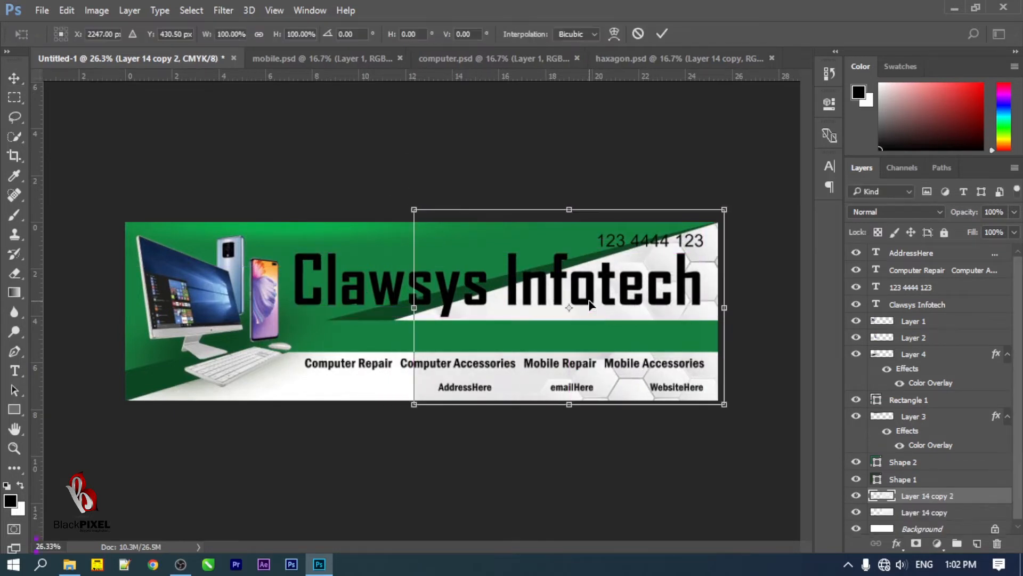
{"action": "right_click", "coordinate": [589, 302]}
{"action": "left_click", "coordinate": [657, 525]}
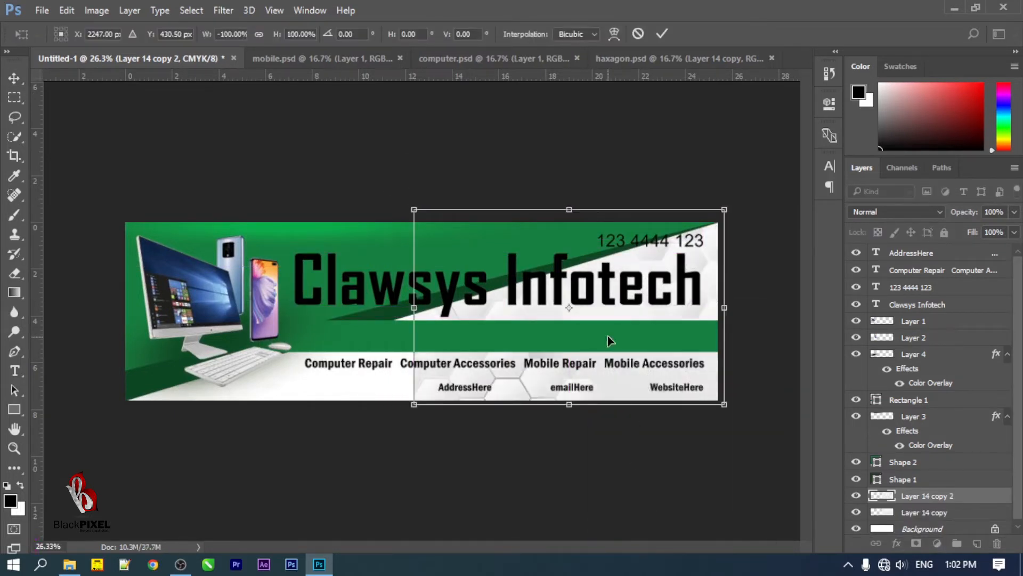
{"action": "left_click_drag", "start_coordinate": [608, 335], "coordinate": [320, 381]}
{"action": "key", "text": "Return"}
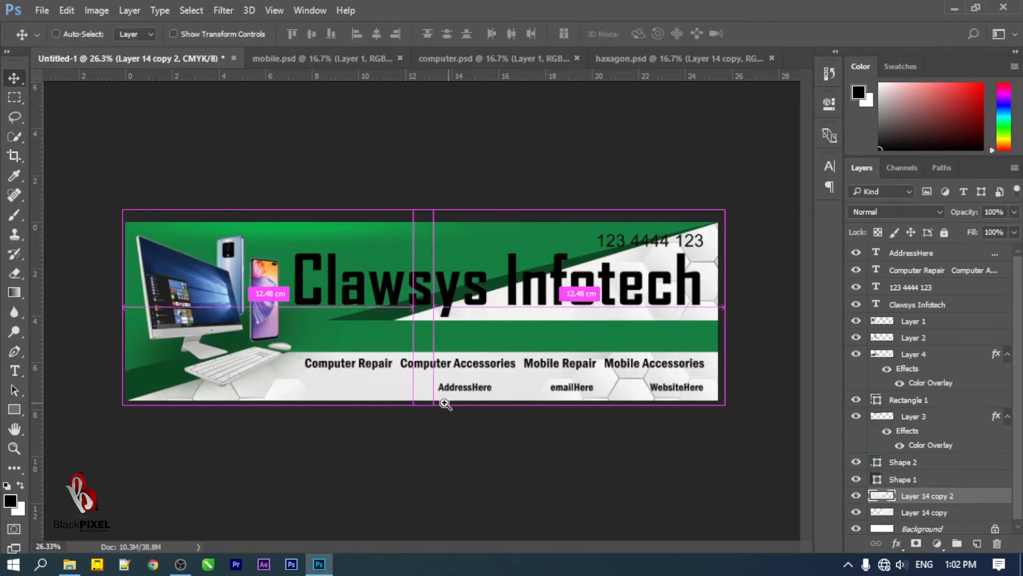
Draw a black rectangle about 1693 by 126 px behind the contact line, along the banner's bottom edge
{"action": "left_click_drag", "start_coordinate": [445, 404], "coordinate": [463, 373]}
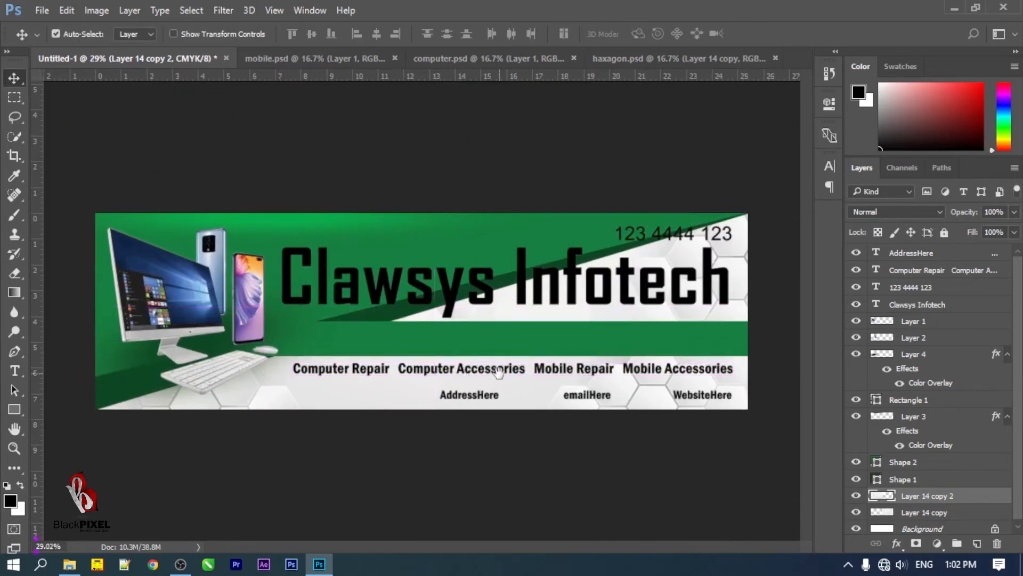
{"action": "left_click_drag", "start_coordinate": [673, 347], "coordinate": [681, 347]}
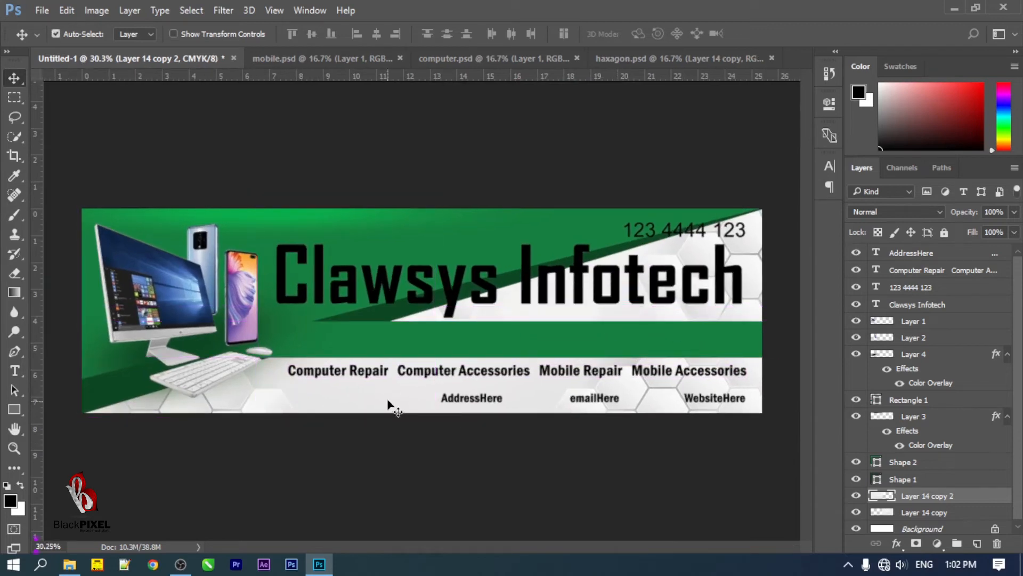
{"action": "key", "text": "u"}
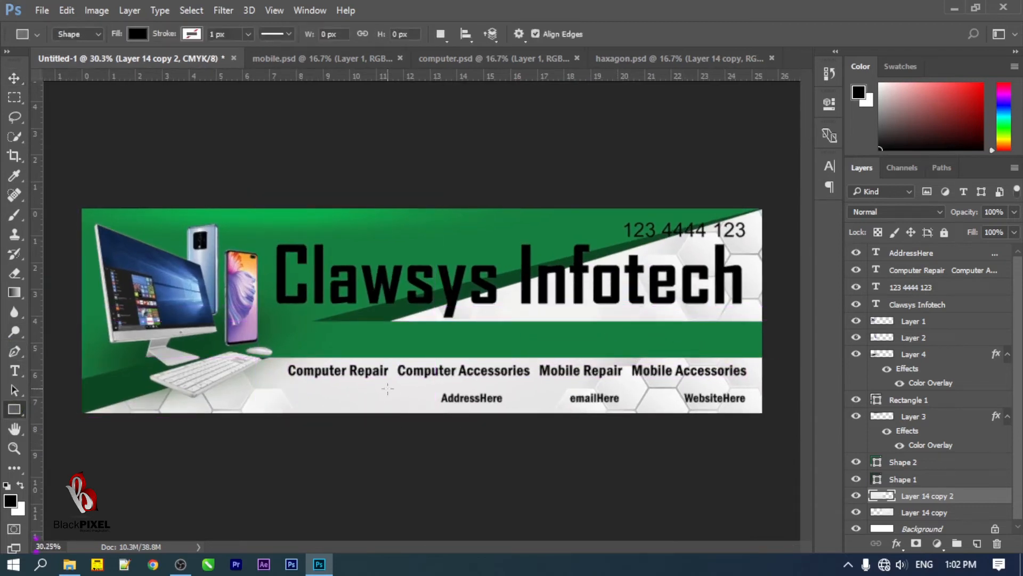
{"action": "left_click_drag", "start_coordinate": [397, 388], "coordinate": [780, 416]}
{"action": "key", "text": "v"}
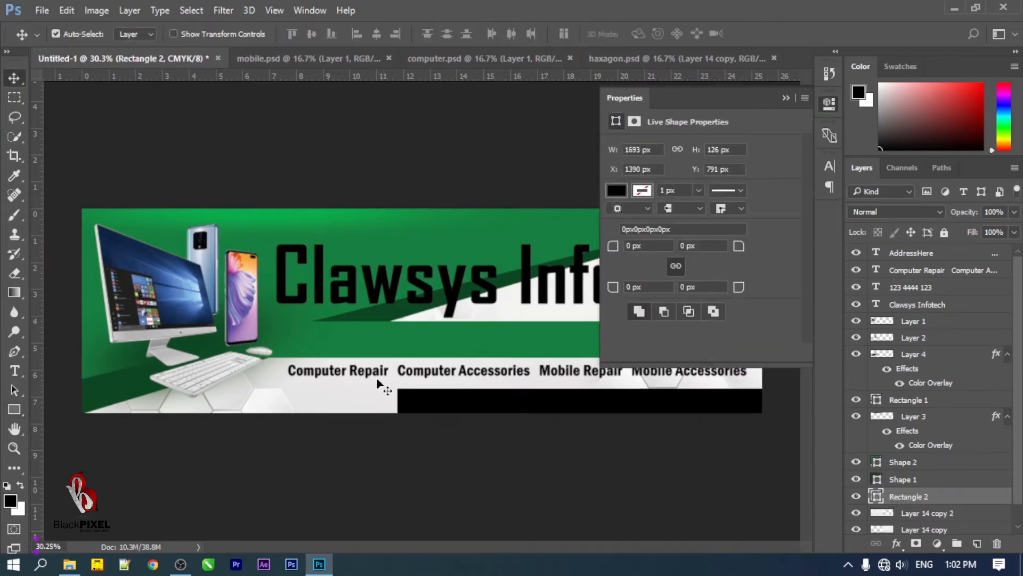
Extend the black strip's lower-left corner outward so its left end becomes a long slant, and apply the transformation
{"action": "key", "text": "ctrl+t"}
{"action": "left_click_drag", "start_coordinate": [401, 418], "coordinate": [304, 418]}
{"action": "left_click", "coordinate": [6, 79]}
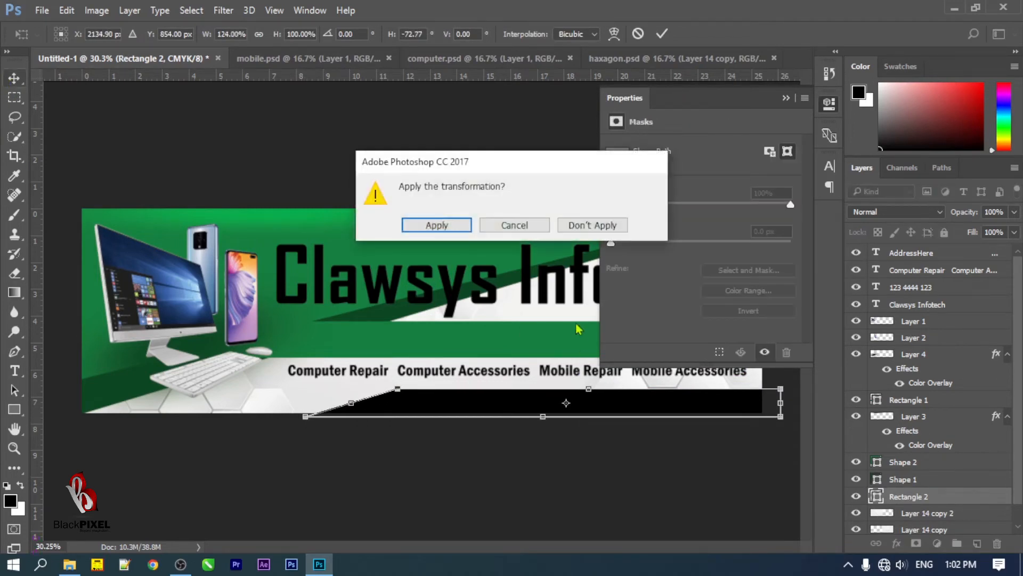
{"action": "left_click", "coordinate": [434, 224]}
Make the contact line white and nudge it to X 12.38 cm, Y 6.85 cm within the black strip
{"action": "right_click", "coordinate": [482, 408]}
{"action": "left_click", "coordinate": [483, 410]}
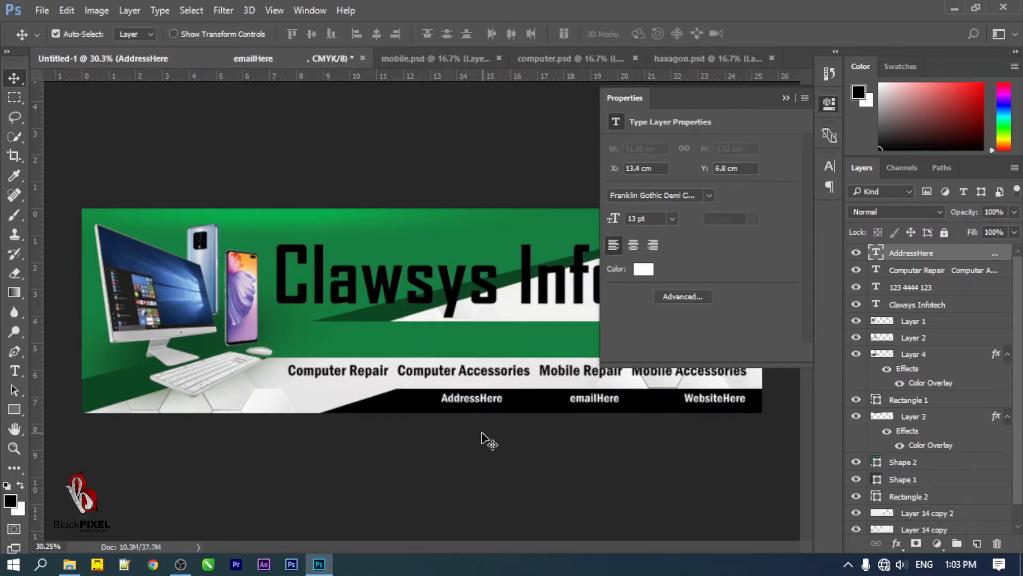
{"action": "key", "text": "shift+Left"}
{"action": "key", "text": "shift+Left"}
{"action": "key", "text": "shift+Left"}
{"action": "key", "text": "shift+Left"}
{"action": "key", "text": "shift+Left"}
{"action": "key", "text": "shift+Left"}
{"action": "key", "text": "shift+Left"}
{"action": "key", "text": "shift+Left"}
{"action": "key", "text": "shift+Left"}
{"action": "key", "text": "shift+Left"}
{"action": "key", "text": "shift+Left"}
{"action": "key", "text": "shift+Left"}
{"action": "key", "text": "shift+Left"}
{"action": "key", "text": "shift+Left"}
{"action": "key", "text": "shift+Left"}
{"action": "key", "text": "shift+Left"}
{"action": "key", "text": "shift+Left"}
{"action": "key", "text": "shift+Left"}
{"action": "key", "text": "shift+Left"}
{"action": "key", "text": "shift+Left"}
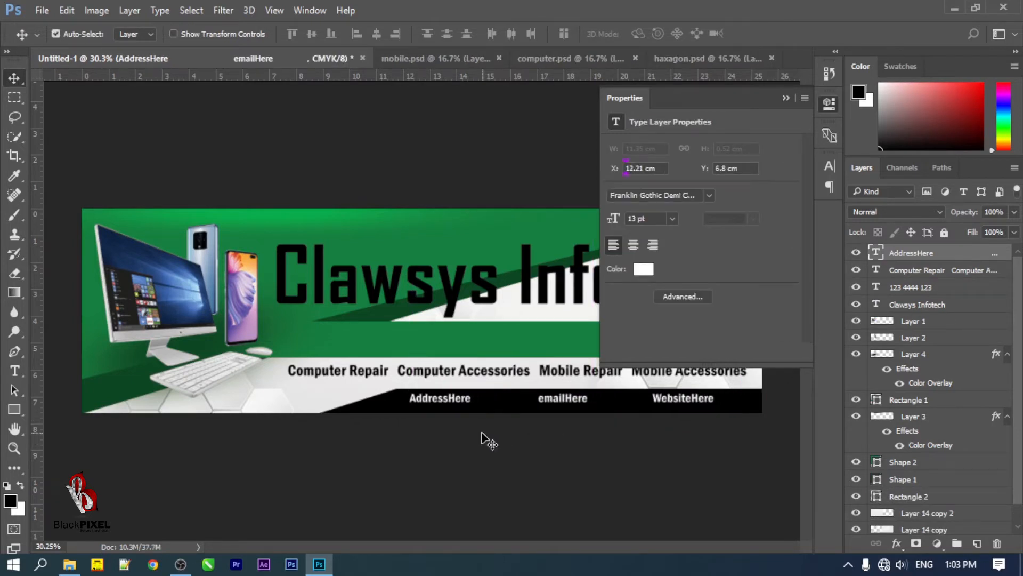
{"action": "key", "text": "shift+Right"}
{"action": "key", "text": "shift+Right"}
{"action": "key", "text": "shift+Right"}
{"action": "key", "text": "shift+Down"}
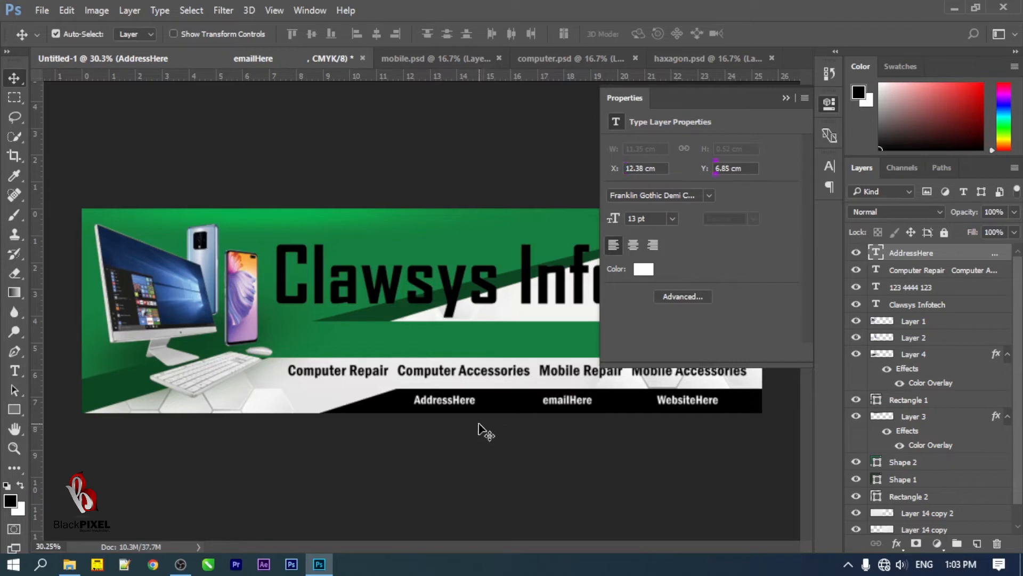
Draw a thin black vertical divider about 3 by 101 px, centred between Computer Repair and Computer Accessories
{"action": "left_click", "coordinate": [417, 405]}
{"action": "left_click", "coordinate": [429, 375]}
{"action": "left_click_drag", "start_coordinate": [656, 404], "coordinate": [709, 404]}
{"action": "left_click_drag", "start_coordinate": [467, 528], "coordinate": [457, 436]}
{"action": "left_click_drag", "start_coordinate": [446, 389], "coordinate": [583, 345]}
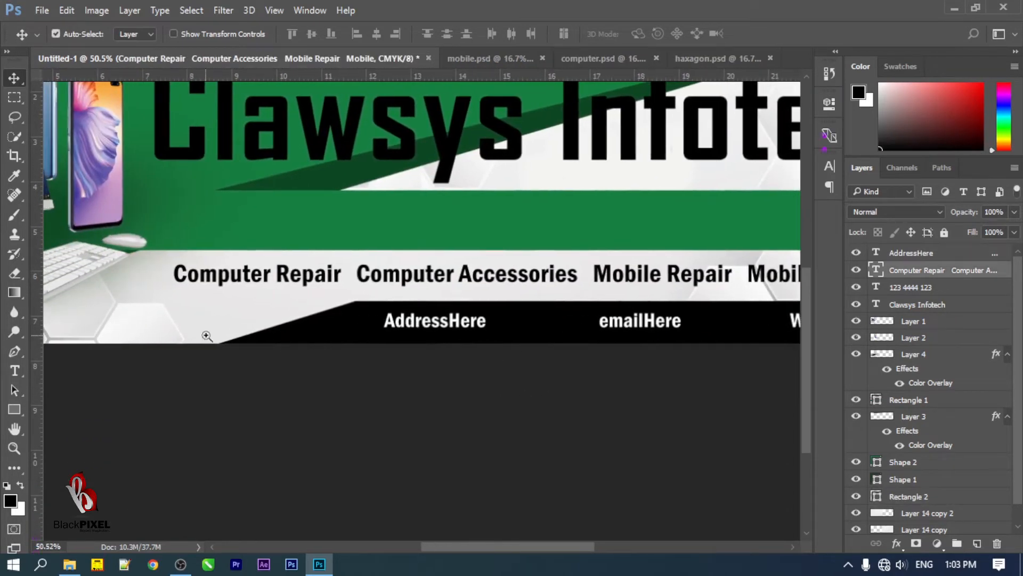
{"action": "left_click_drag", "start_coordinate": [231, 320], "coordinate": [245, 319]}
{"action": "left_click", "coordinate": [19, 409]}
{"action": "left_click_drag", "start_coordinate": [414, 241], "coordinate": [492, 221]}
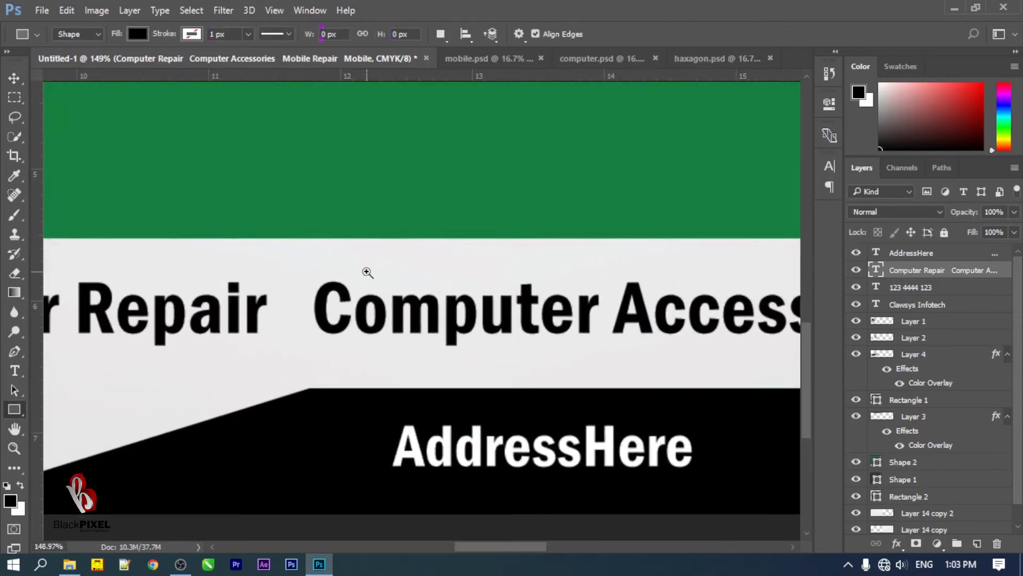
{"action": "left_click_drag", "start_coordinate": [366, 271], "coordinate": [389, 264]}
{"action": "left_click_drag", "start_coordinate": [268, 257], "coordinate": [267, 395]}
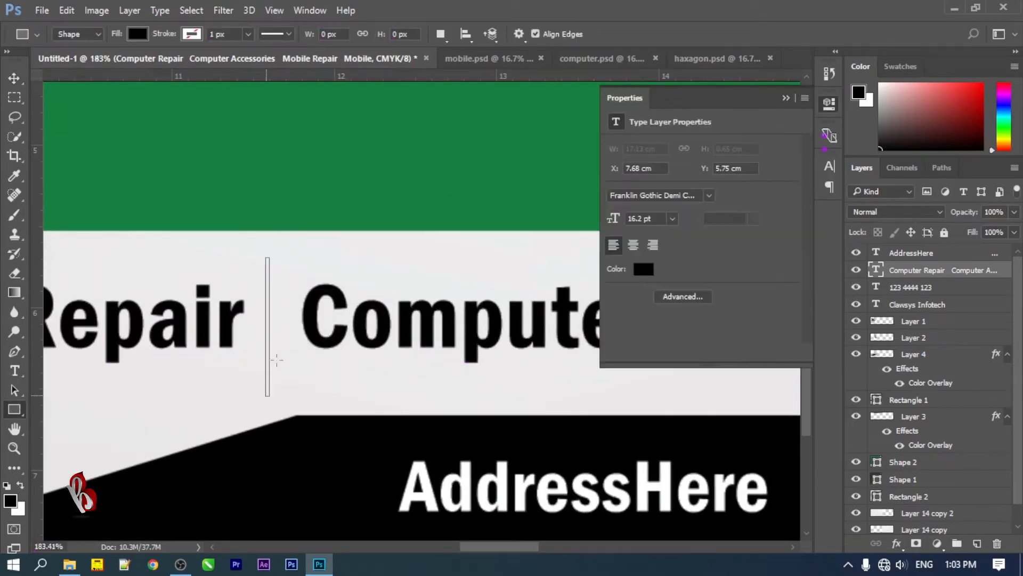
{"action": "left_click", "coordinate": [16, 80]}
{"action": "left_click_drag", "start_coordinate": [399, 252], "coordinate": [343, 304]}
{"action": "key", "text": "Right"}
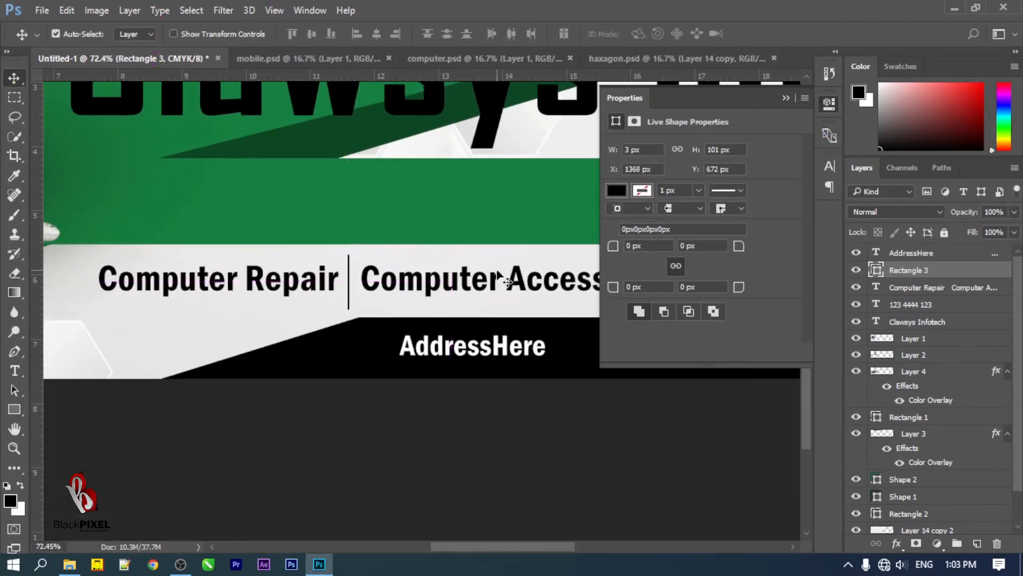
Duplicate the black divider twice, placing copies between Computer Accessories and Mobile Repair and between Mobile Repair and Mobile Accessories
{"action": "left_click", "coordinate": [628, 98]}
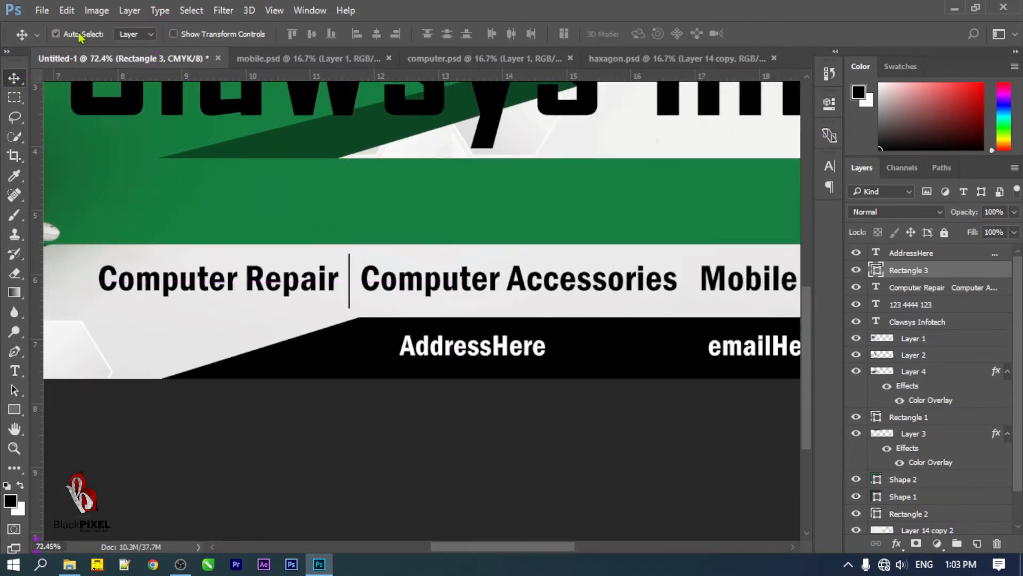
{"action": "scroll", "coordinate": [313, 210], "scroll_direction": "down", "scroll_amount": 5}
{"action": "left_click_drag", "start_coordinate": [392, 268], "coordinate": [621, 263]}
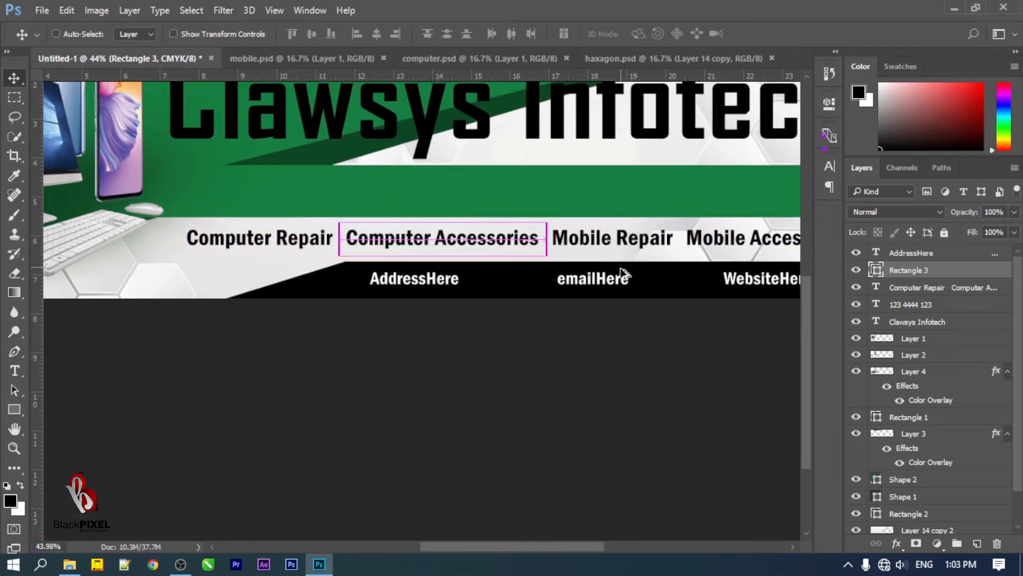
{"action": "left_click_drag", "start_coordinate": [567, 281], "coordinate": [708, 240]}
{"action": "key", "text": "Right"}
{"action": "key", "text": "Right"}
{"action": "key", "text": "Right"}
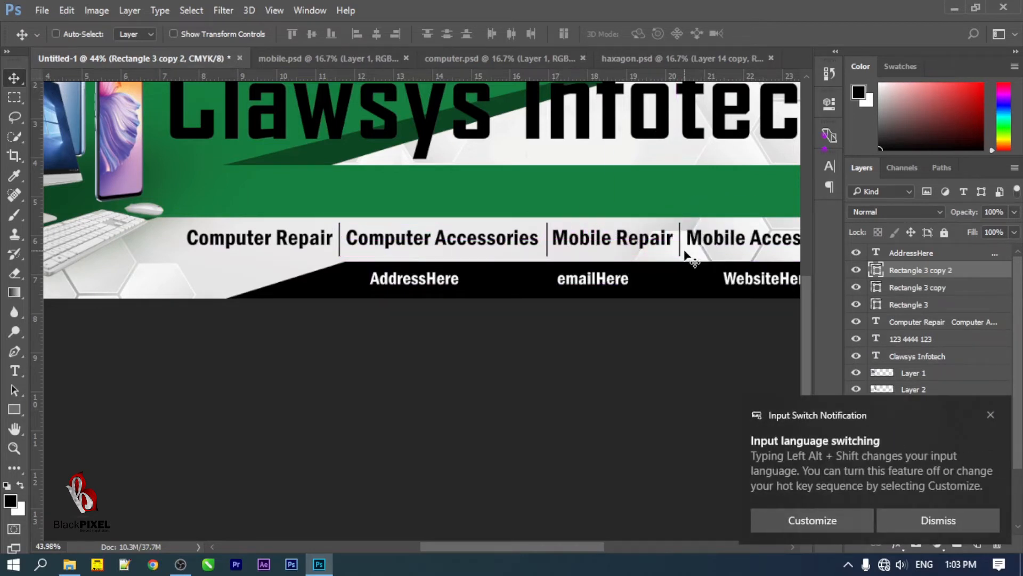
Nudge the divider between Computer Accessories and Mobile Repair so it sits centred between the two service names
{"action": "right_click", "coordinate": [548, 243]}
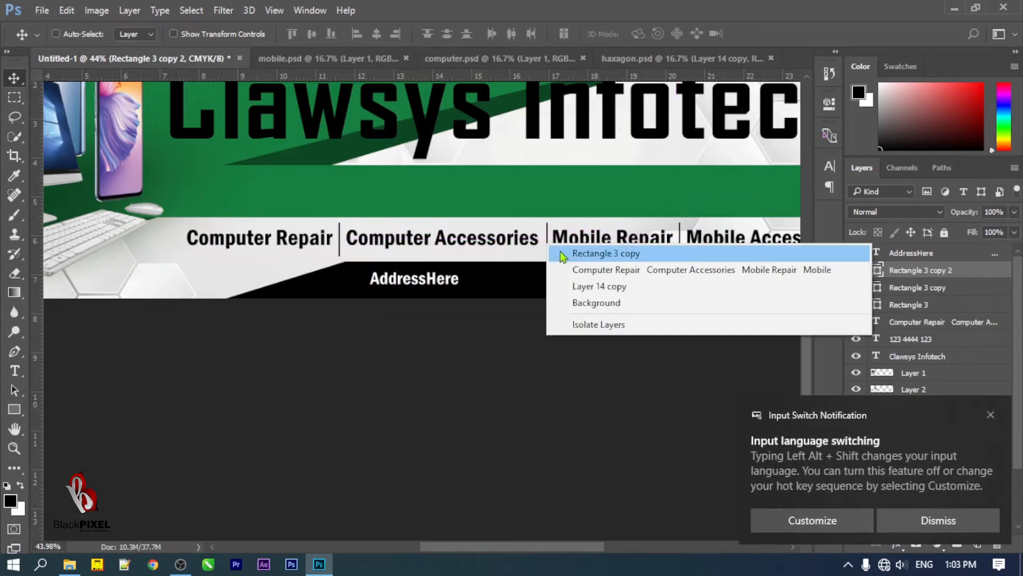
{"action": "left_click", "coordinate": [562, 254]}
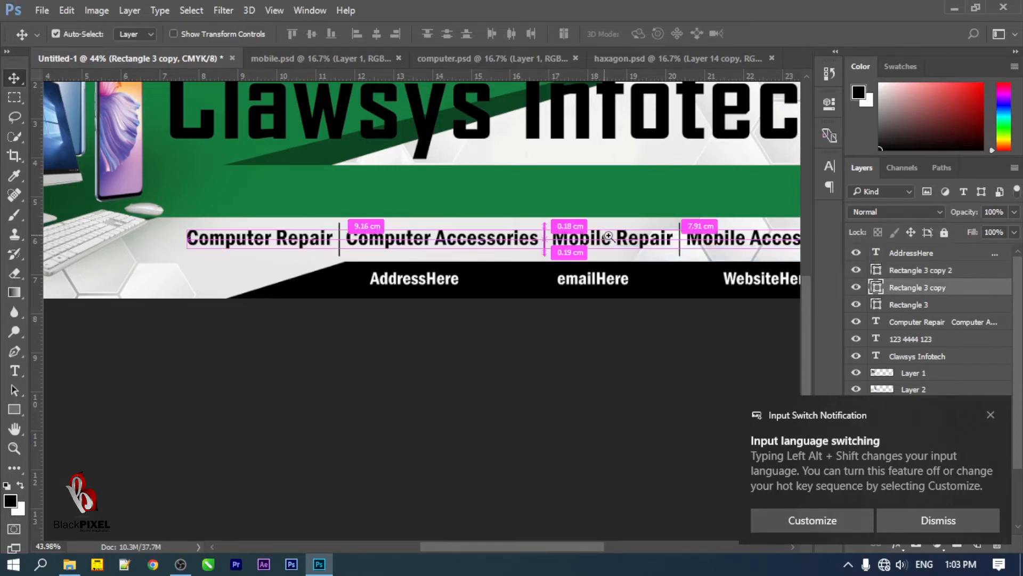
{"action": "scroll", "coordinate": [575, 256], "scroll_direction": "down", "scroll_amount": 4}
{"action": "key", "text": "ctrl+plus"}
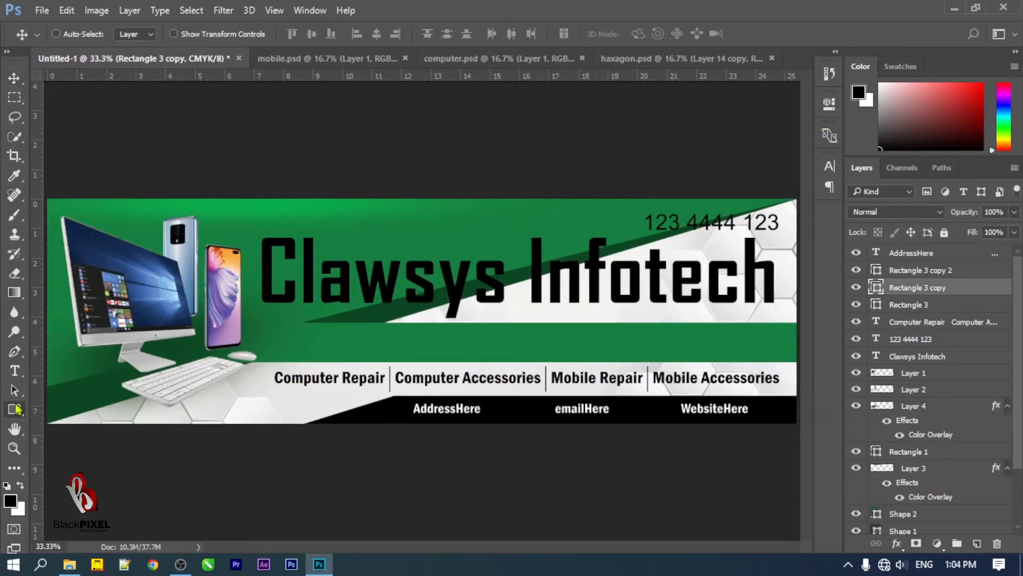
Draw a black rectangle about 921 by 99 px over the phone number and pull its lower-left corner outward into a slant
{"action": "key", "text": "u"}
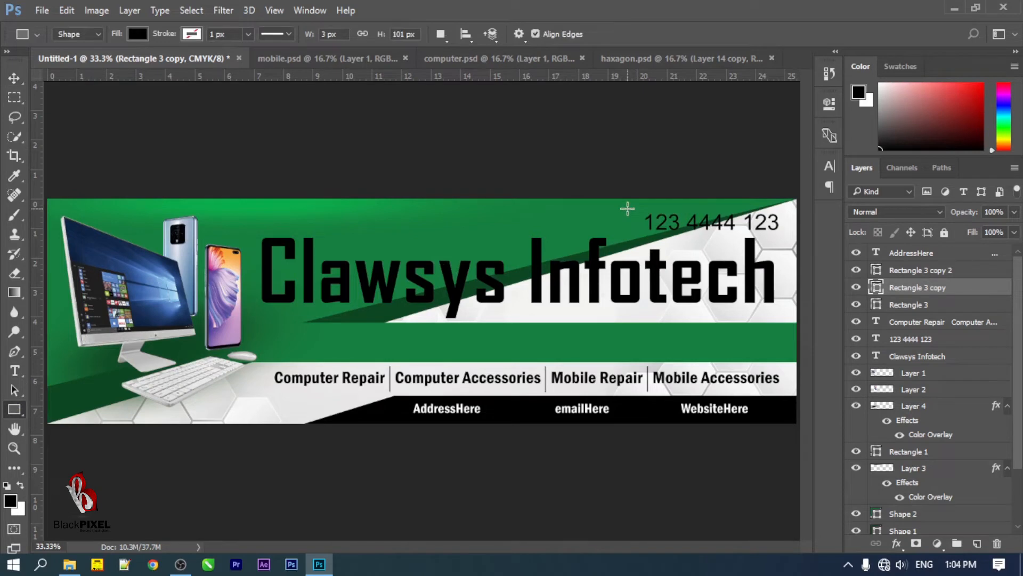
{"action": "left_click_drag", "start_coordinate": [627, 209], "coordinate": [857, 232]}
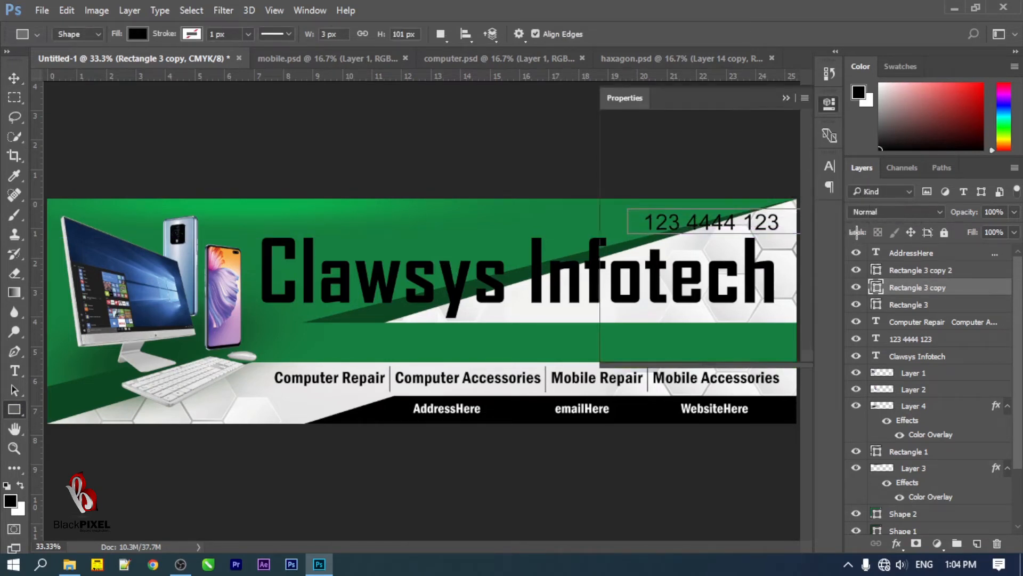
{"action": "left_click", "coordinate": [637, 104]}
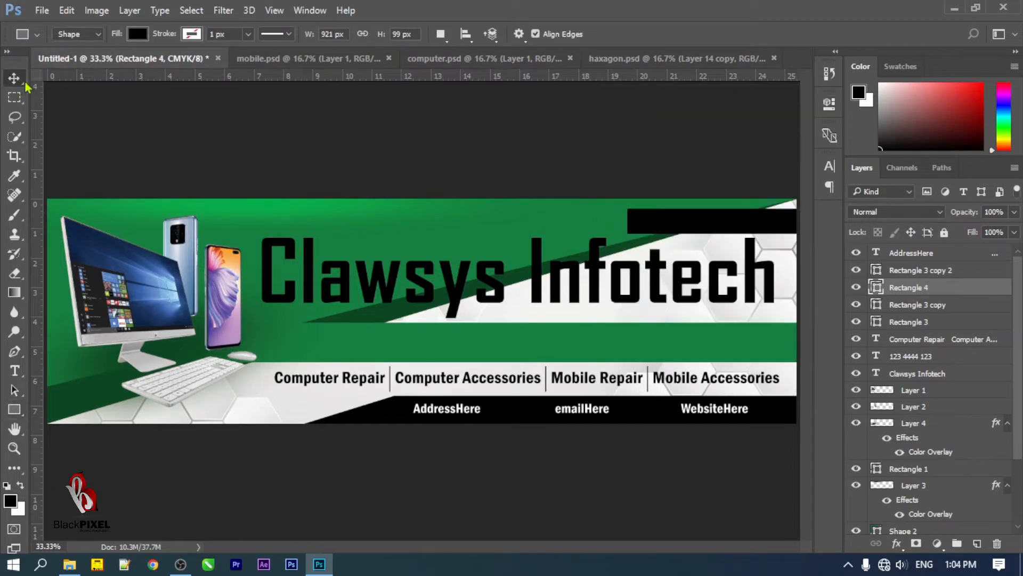
{"action": "key", "text": "ctrl+t"}
{"action": "left_click_drag", "start_coordinate": [627, 237], "coordinate": [604, 233]}
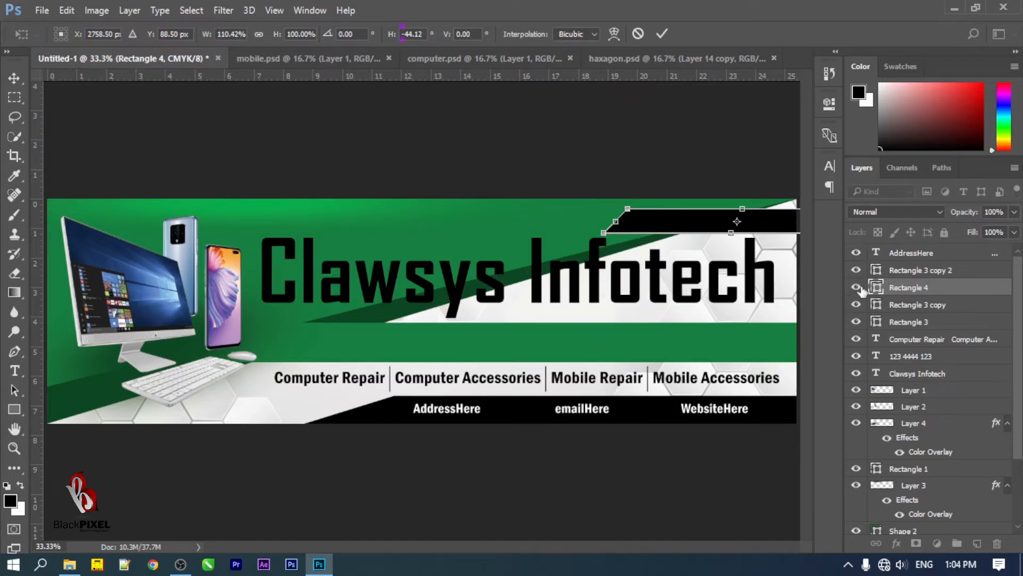
{"action": "key", "text": "Return"}
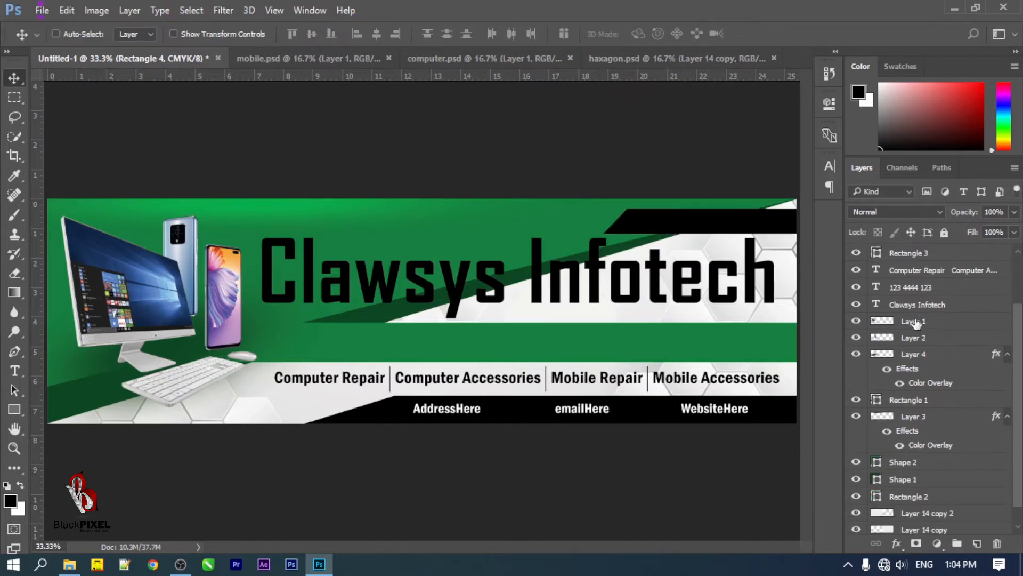
Move the slanted phone-number strip's layer directly above Shape 2 and change its fill to white
{"action": "scroll", "coordinate": [898, 272], "scroll_direction": "down", "scroll_amount": 1}
{"action": "left_click_drag", "start_coordinate": [878, 260], "coordinate": [879, 427]}
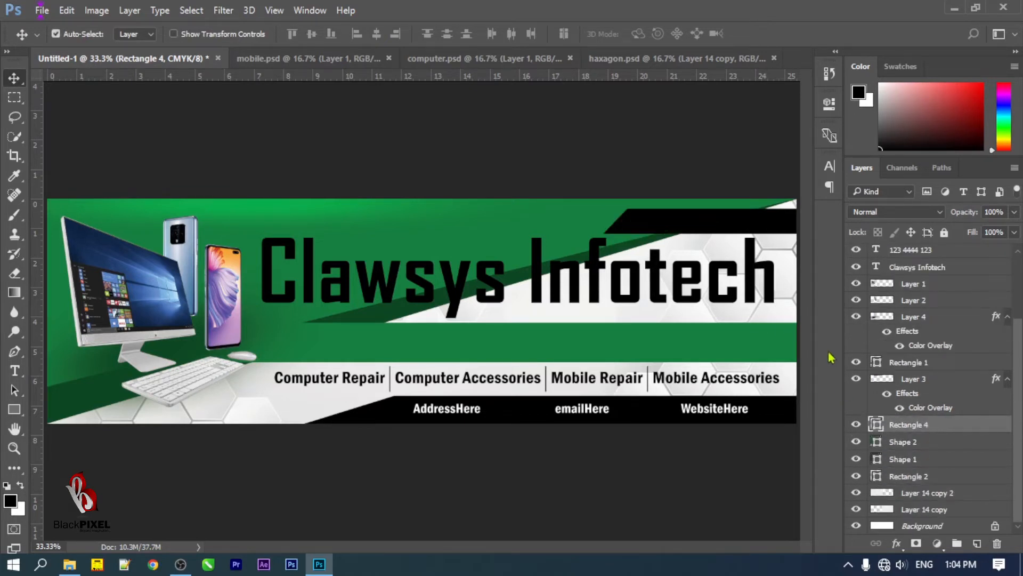
{"action": "double_click", "coordinate": [875, 425]}
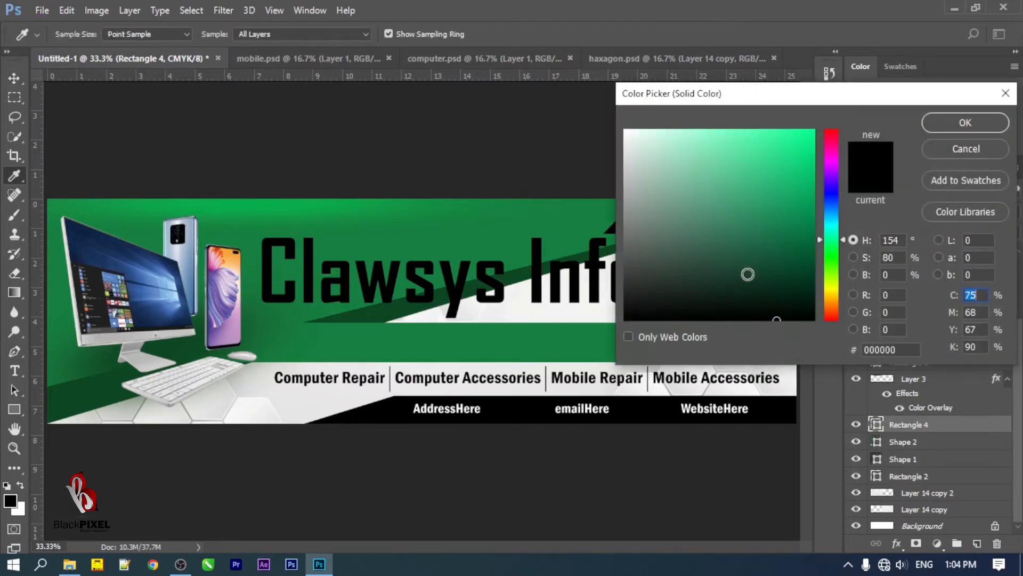
{"action": "left_click_drag", "start_coordinate": [754, 251], "coordinate": [419, 4]}
{"action": "left_click", "coordinate": [934, 122]}
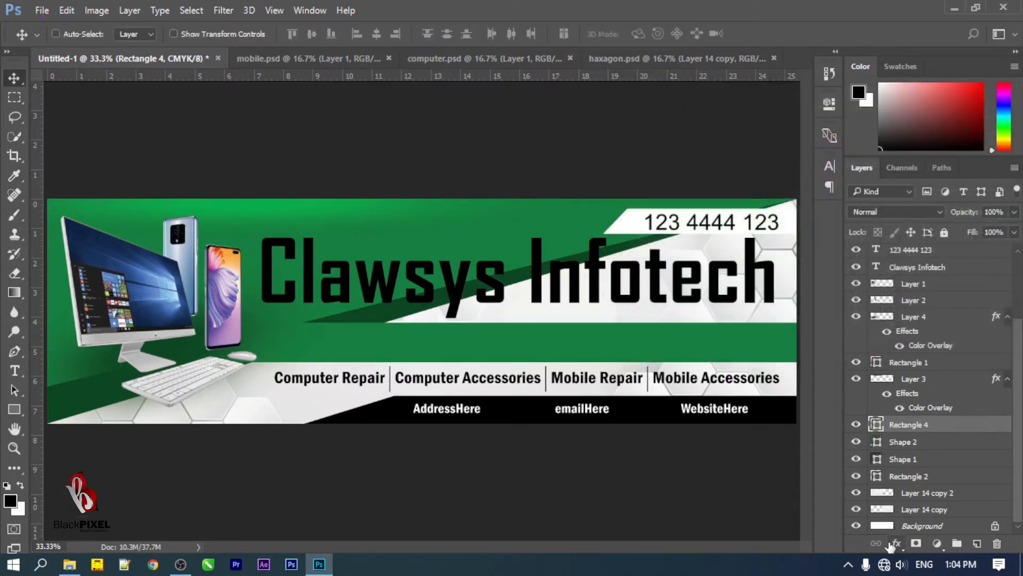
Add a drop shadow to the white phone-number strip and soften its settings
{"action": "left_click", "coordinate": [897, 543]}
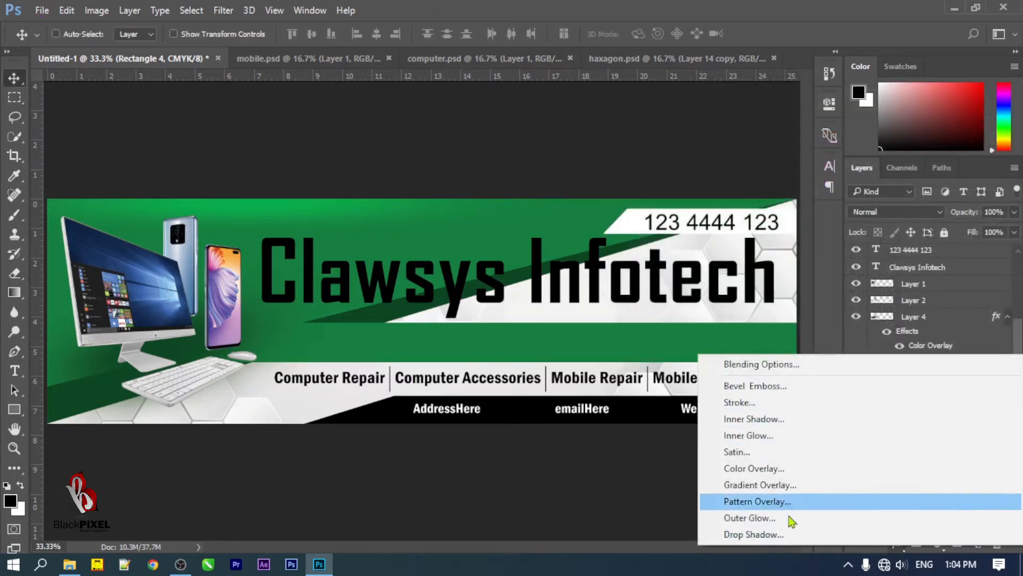
{"action": "left_click", "coordinate": [781, 533]}
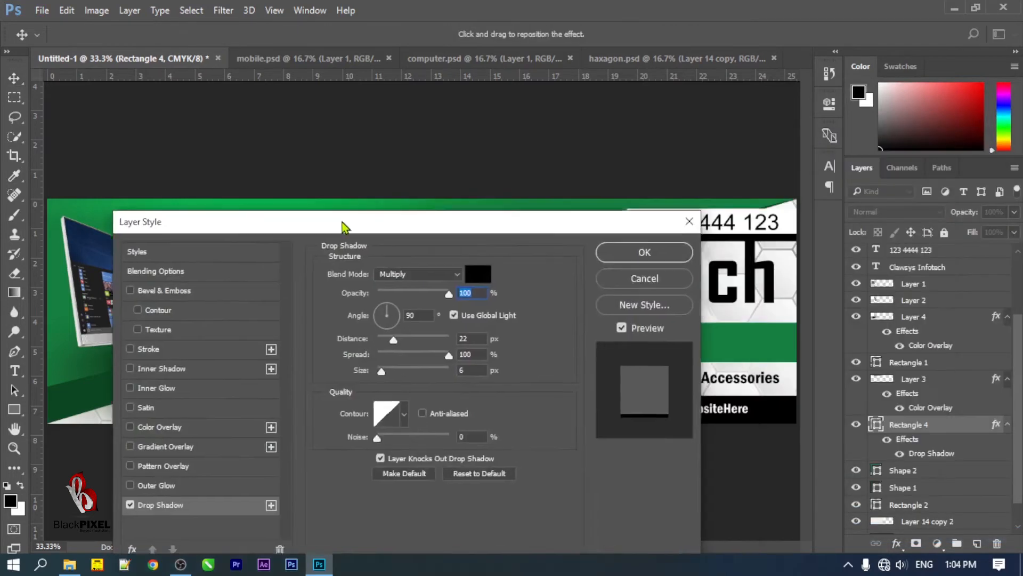
{"action": "left_click_drag", "start_coordinate": [342, 226], "coordinate": [231, 173]}
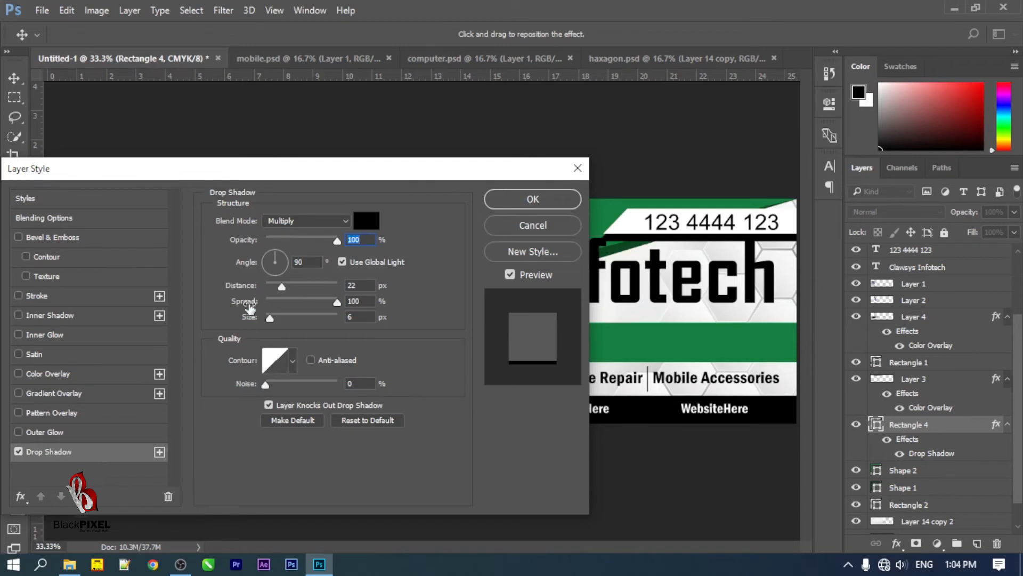
{"action": "mouse_move", "coordinate": [249, 308]}
{"action": "left_mouse_down"}
{"action": "mouse_move", "coordinate": [224, 309]}
{"action": "mouse_move", "coordinate": [261, 319]}
{"action": "mouse_move", "coordinate": [240, 296]}
{"action": "mouse_move", "coordinate": [258, 321]}
{"action": "left_mouse_up"}
{"action": "key", "text": "Return"}
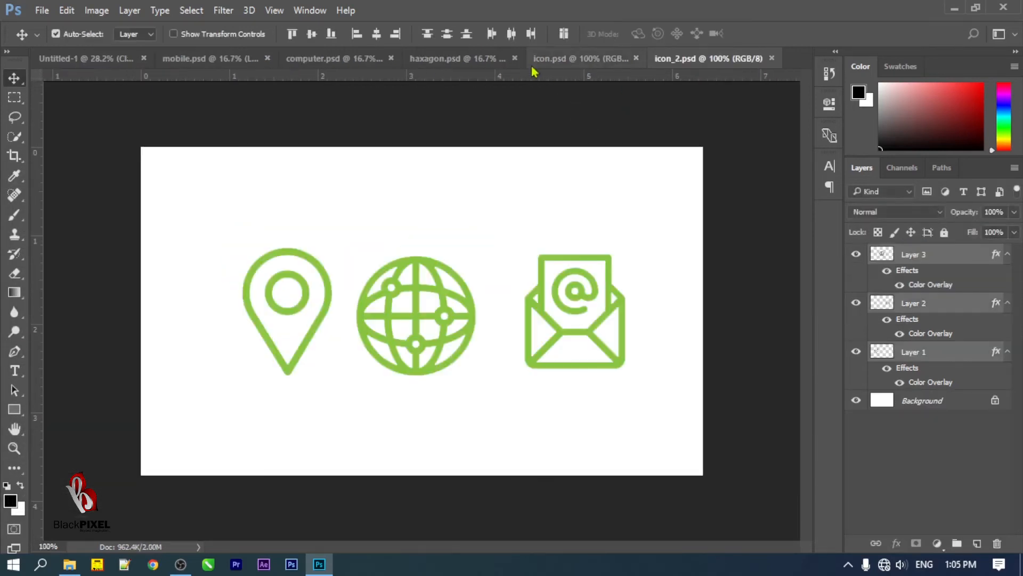
Close haxagon.psd, computer.psd and mobile.psd, and copy the location, globe and envelope icons from icon_2.psd into the banner
{"action": "left_click", "coordinate": [515, 58]}
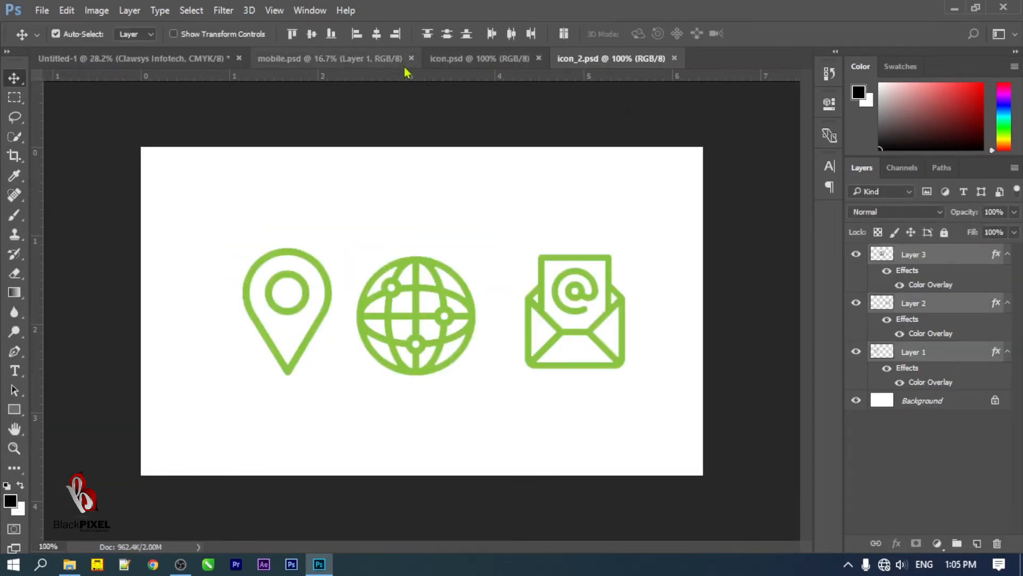
{"action": "left_click", "coordinate": [411, 59]}
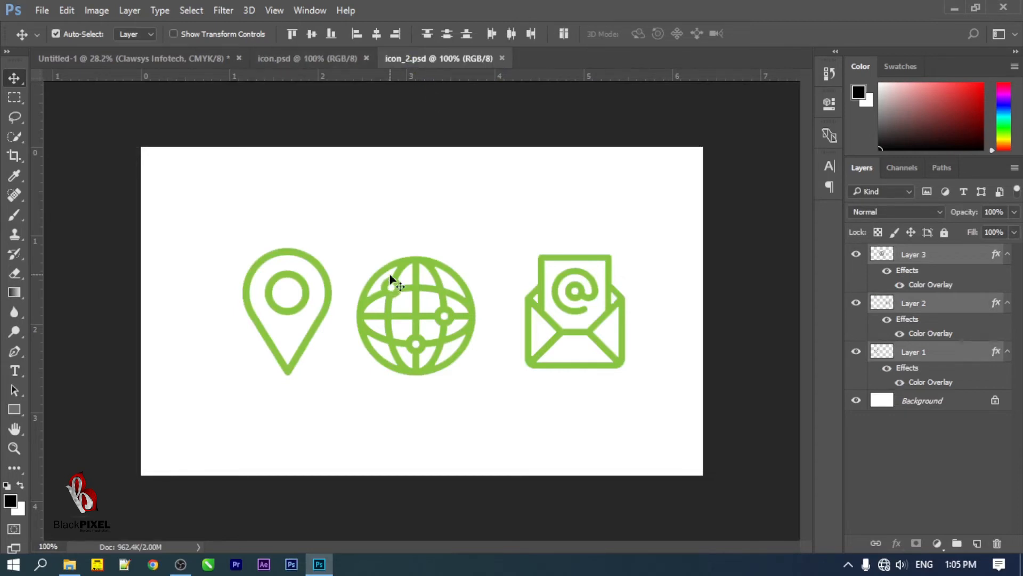
{"action": "left_click_drag", "start_coordinate": [394, 287], "coordinate": [423, 385]}
Scale the three green icons down to fit within the black contact strip, with the location pin just before AddressHere
{"action": "key", "text": "ctrl+t"}
{"action": "left_click_drag", "start_coordinate": [488, 456], "coordinate": [563, 388]}
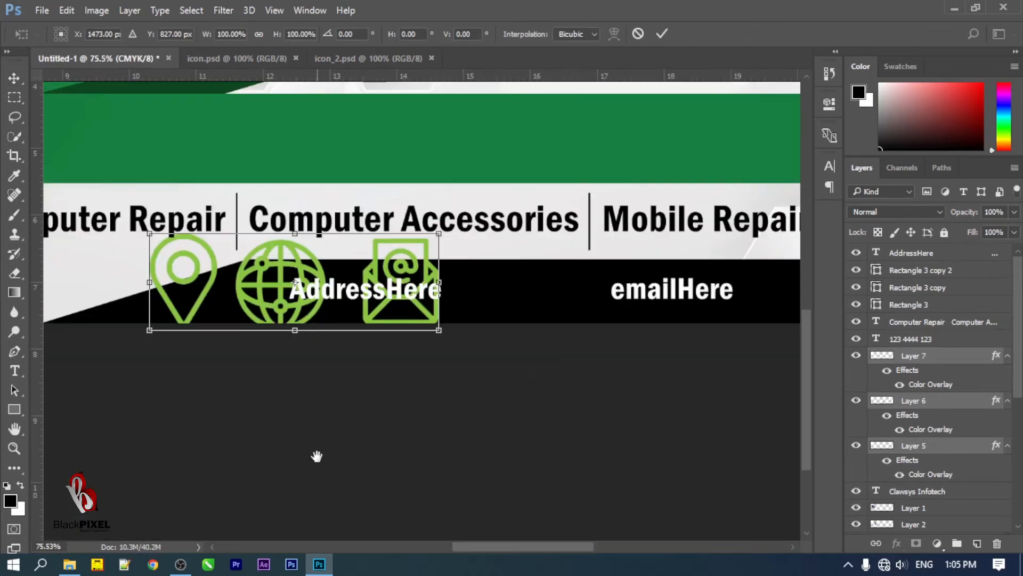
{"action": "left_click_drag", "start_coordinate": [436, 232], "coordinate": [337, 292]}
{"action": "key", "text": "Return"}
{"action": "left_click", "coordinate": [346, 357]}
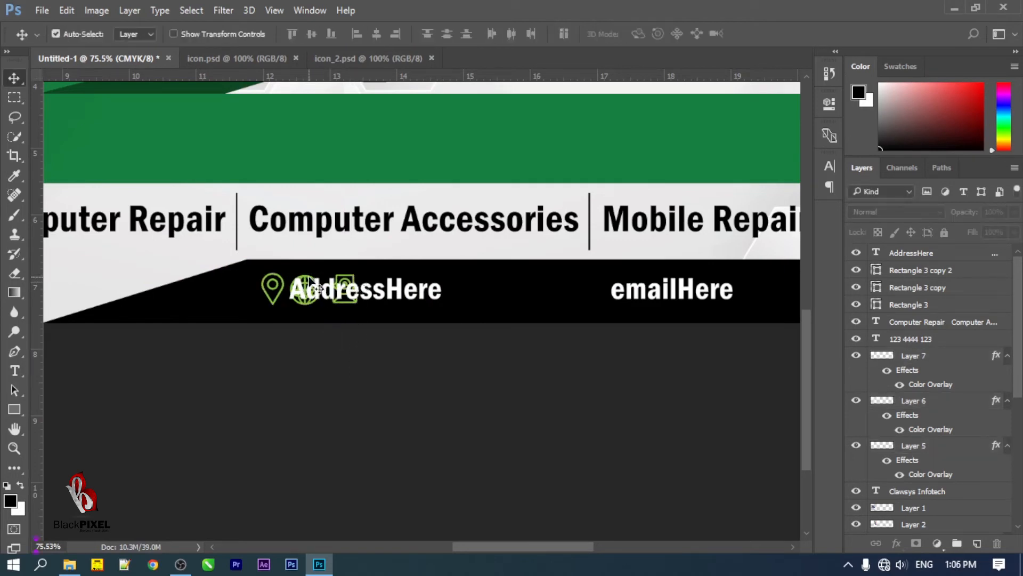
Move the envelope icon in front of emailHere and the globe icon in front of WebsiteHere on the contact strip
{"action": "left_click_drag", "start_coordinate": [310, 284], "coordinate": [762, 284]}
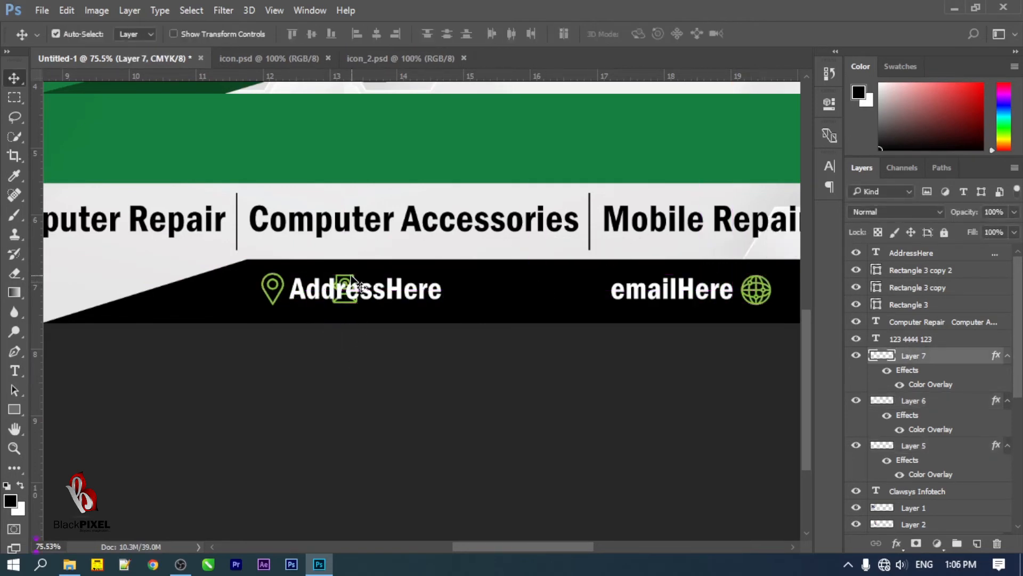
{"action": "left_click_drag", "start_coordinate": [355, 282], "coordinate": [598, 274]}
{"action": "scroll", "coordinate": [373, 293], "scroll_direction": "right", "scroll_amount": 8}
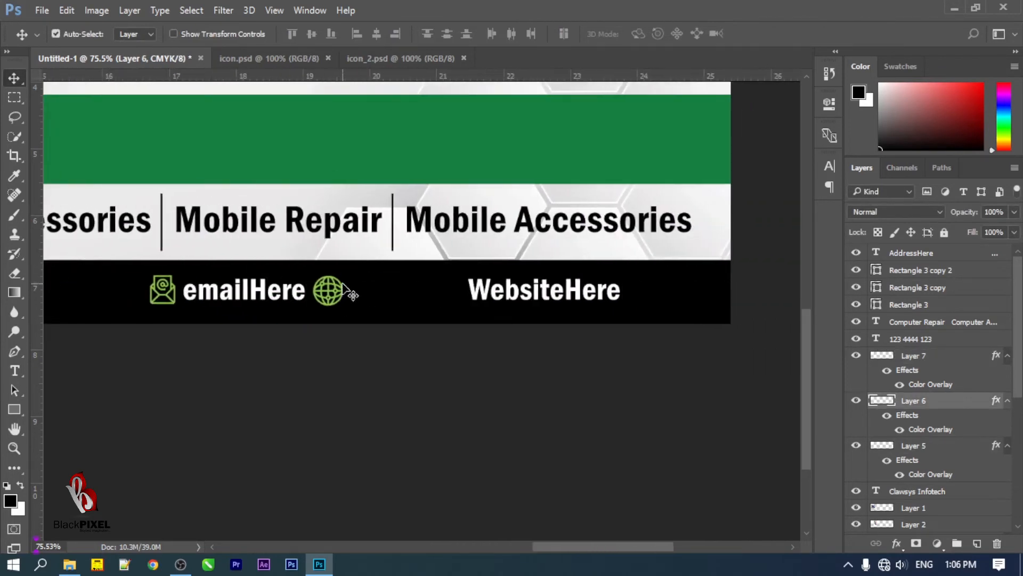
{"action": "left_click_drag", "start_coordinate": [341, 289], "coordinate": [414, 292]}
{"action": "key", "text": "ctrl+z"}
{"action": "left_click_drag", "start_coordinate": [337, 303], "coordinate": [440, 298]}
{"action": "left_click_drag", "start_coordinate": [370, 292], "coordinate": [417, 321]}
Duplicate a service divider onto the black strip before the globe icon and shorten it to about 0.65 cm high
{"action": "scroll", "coordinate": [443, 301], "scroll_direction": "up", "scroll_amount": 4}
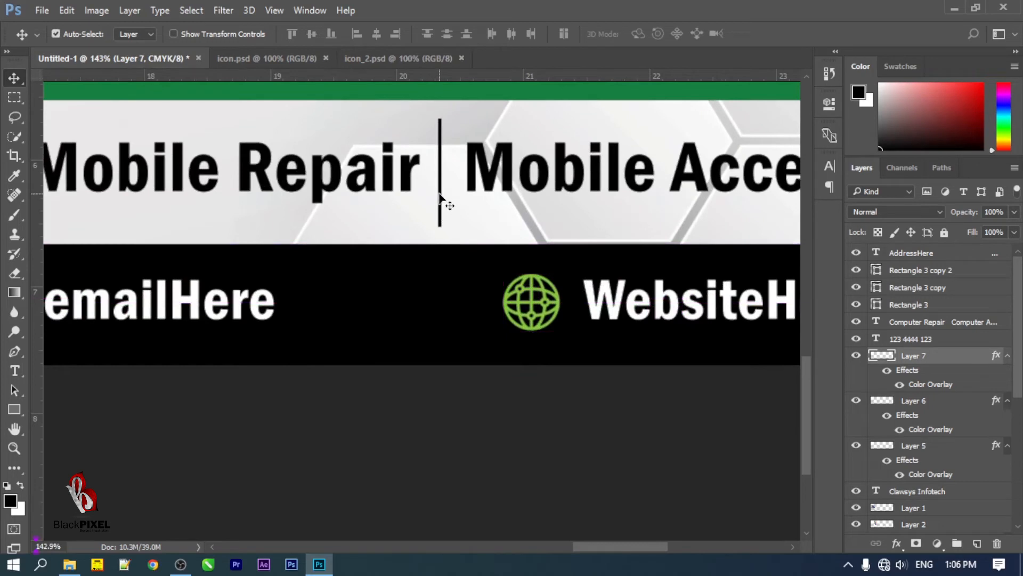
{"action": "left_click_drag", "start_coordinate": [439, 194], "coordinate": [490, 267]}
{"action": "key", "text": "ctrl+t"}
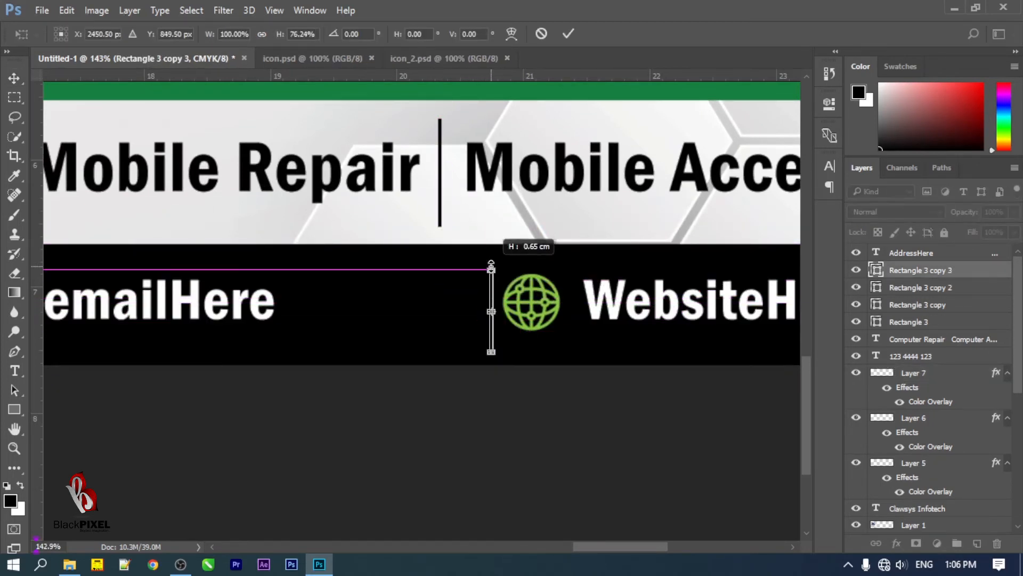
{"action": "key", "text": "Return"}
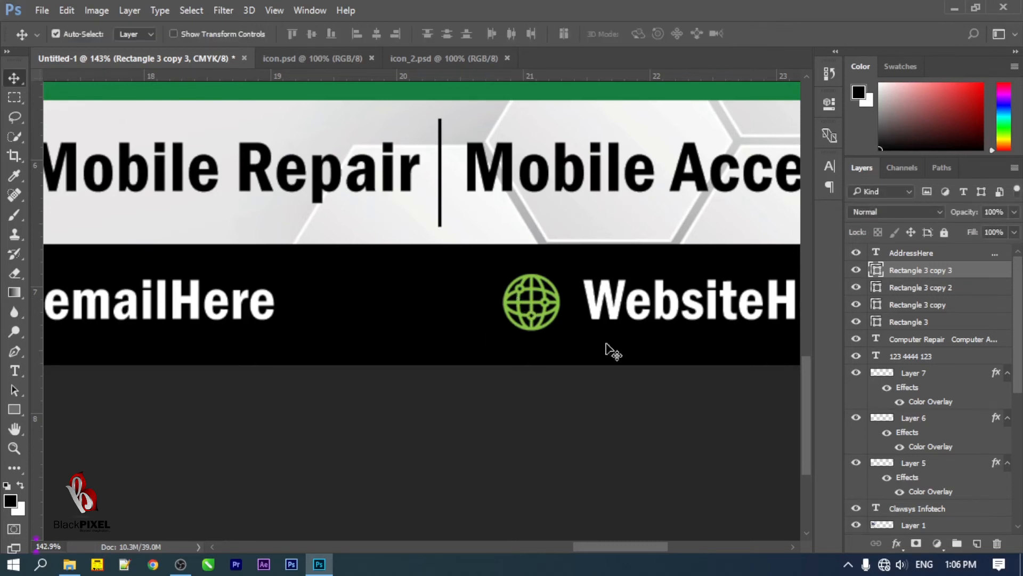
Make the short divider white (#ffffff) and nudge it slightly farther from the globe icon
{"action": "double_click", "coordinate": [875, 274]}
{"action": "left_click_drag", "start_coordinate": [693, 213], "coordinate": [267, 50]}
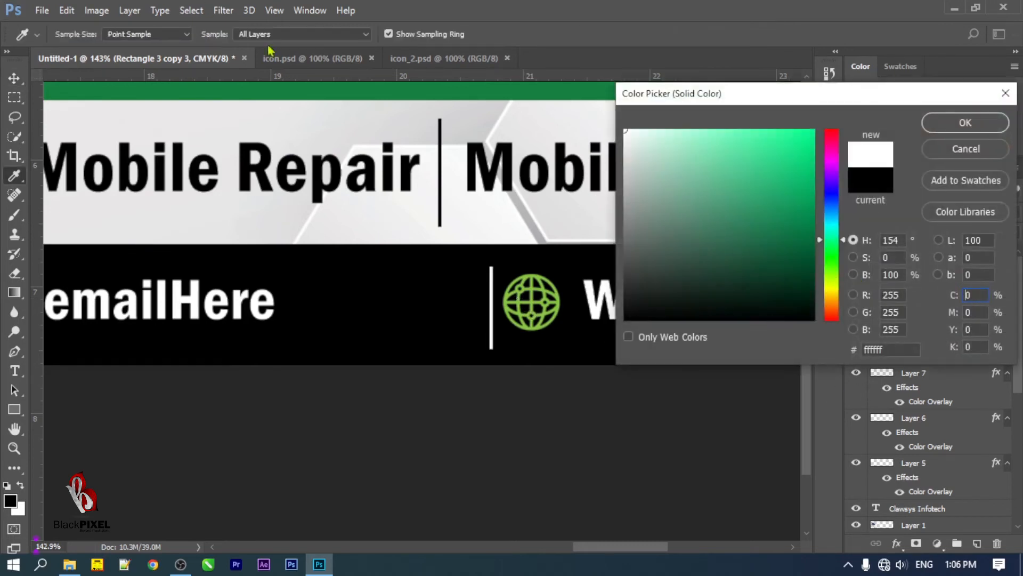
{"action": "key", "text": "Return"}
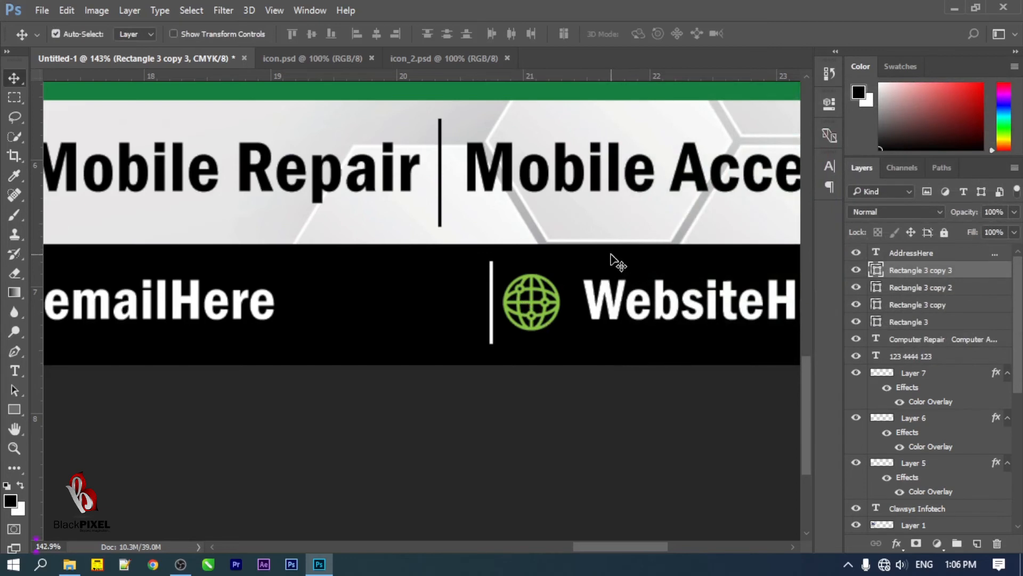
{"action": "key", "text": "Left"}
{"action": "key", "text": "Left"}
{"action": "key", "text": "Left"}
{"action": "key", "text": "Left"}
{"action": "key", "text": "Left"}
{"action": "key", "text": "Left"}
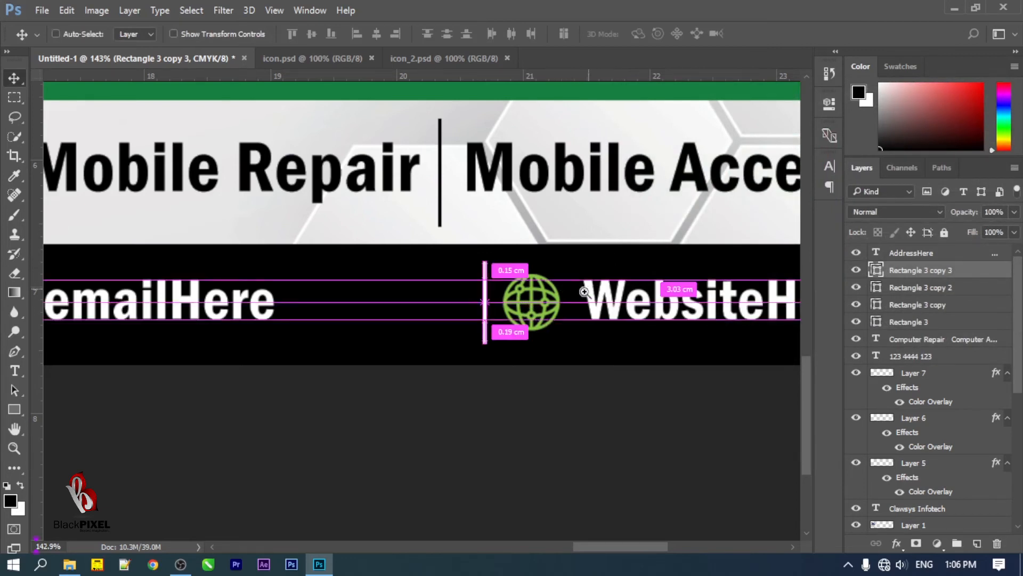
Duplicate the short white divider and place the copy just before the envelope icon on the contact strip
{"action": "left_click_drag", "start_coordinate": [585, 292], "coordinate": [325, 367]}
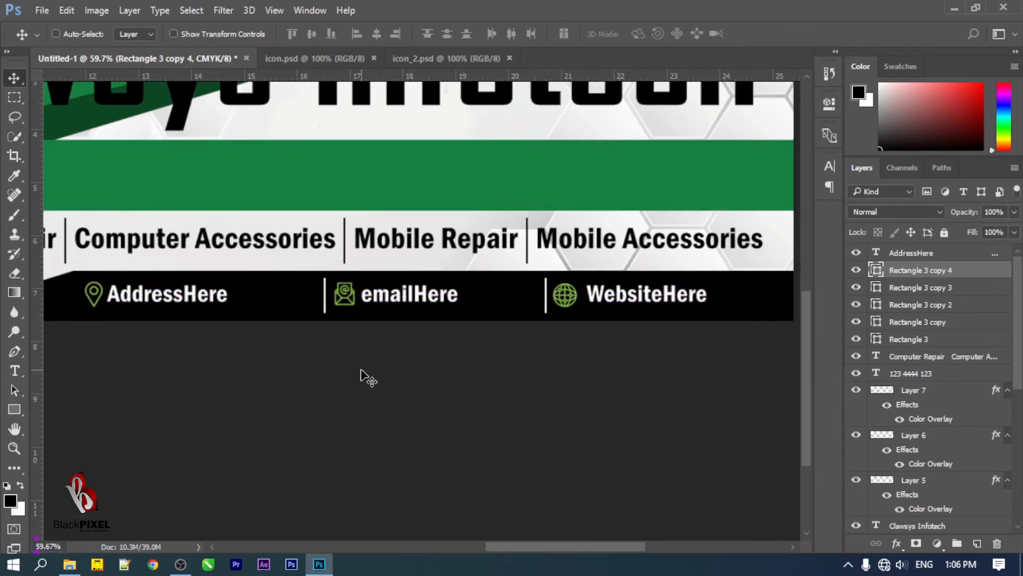
{"action": "left_click_drag", "start_coordinate": [426, 329], "coordinate": [362, 330]}
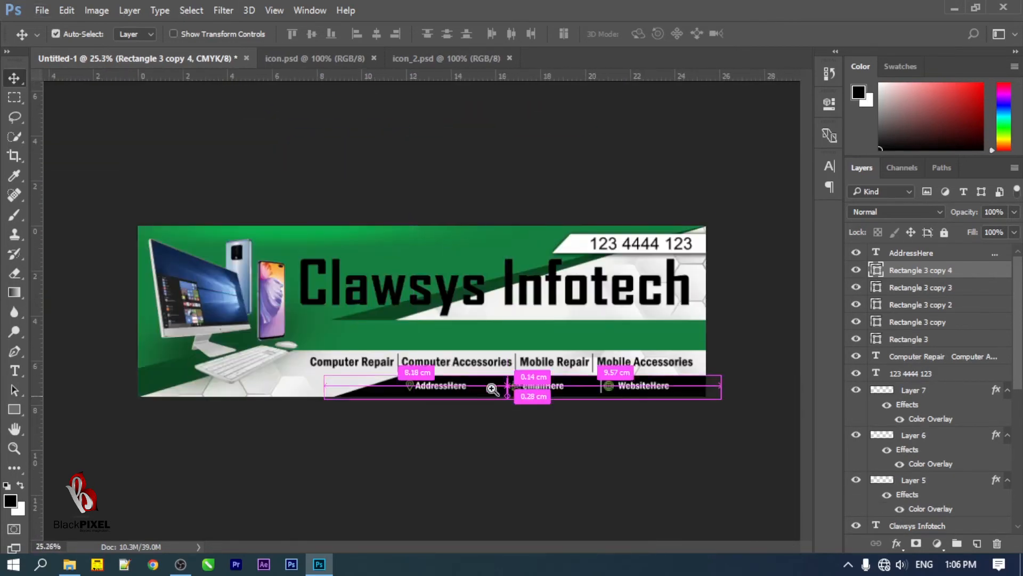
{"action": "left_click", "coordinate": [491, 390]}
{"action": "right_click", "coordinate": [529, 319]}
{"action": "left_click", "coordinate": [553, 327]}
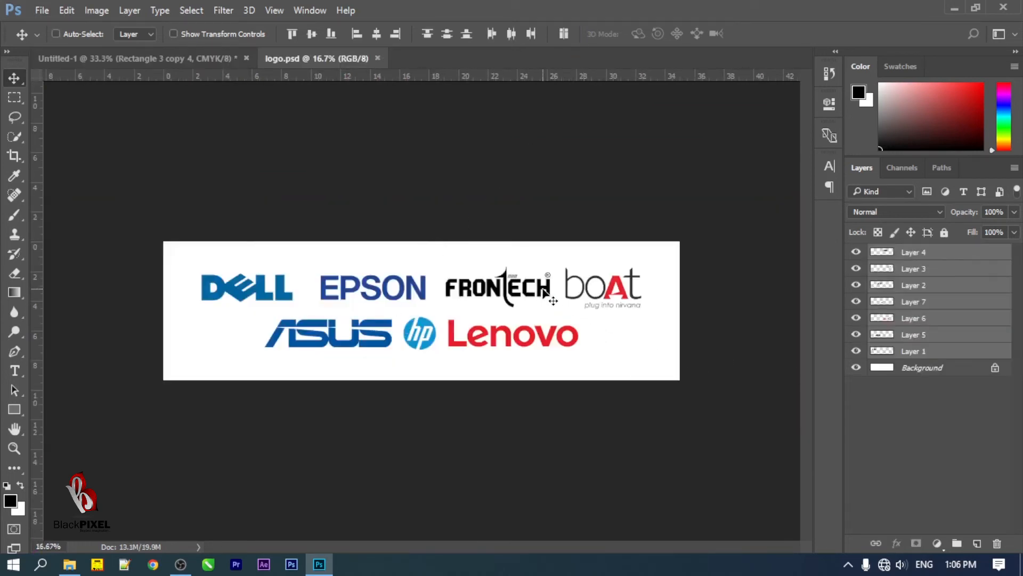
Bring all brand logos from logo.psd into the banner, scale them to about 34%, and place them around the green strip's far end
{"action": "left_click_drag", "start_coordinate": [541, 292], "coordinate": [487, 352]}
{"action": "key", "text": "ctrl+t"}
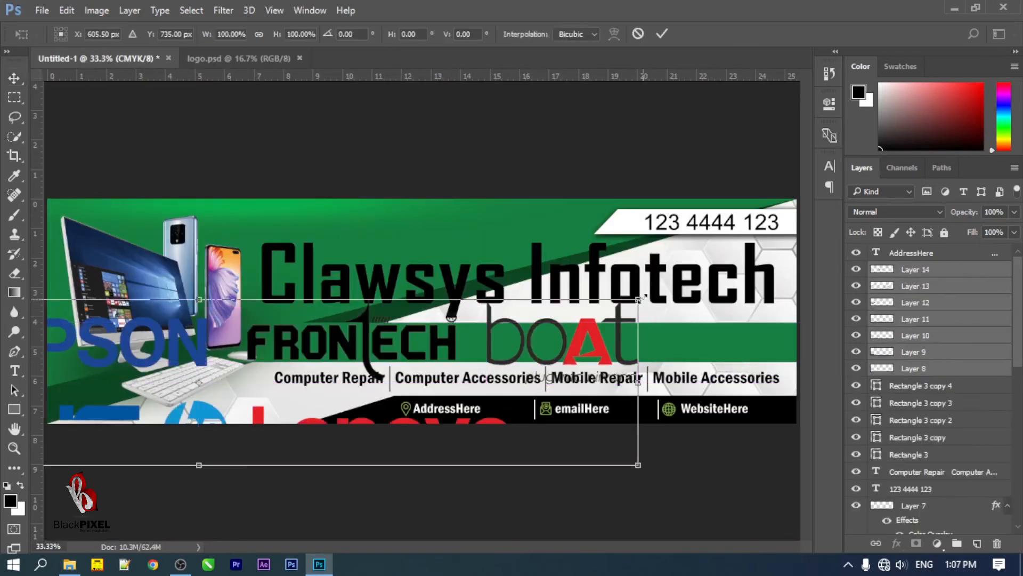
{"action": "left_click_drag", "start_coordinate": [638, 299], "coordinate": [407, 394]}
{"action": "left_click_drag", "start_coordinate": [343, 393], "coordinate": [609, 367]}
{"action": "left_click_drag", "start_coordinate": [293, 390], "coordinate": [367, 390]}
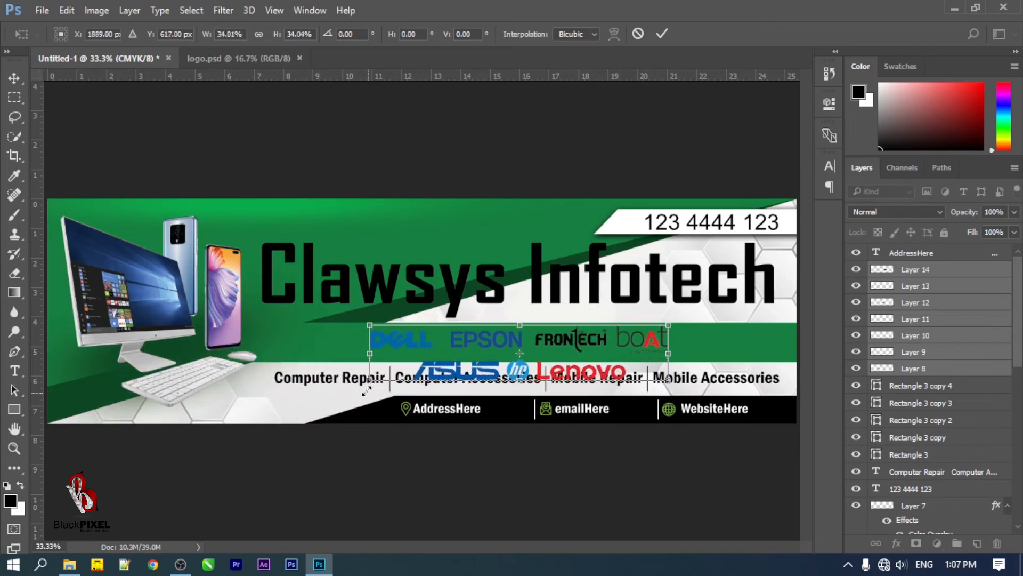
{"action": "left_click_drag", "start_coordinate": [491, 350], "coordinate": [595, 354]}
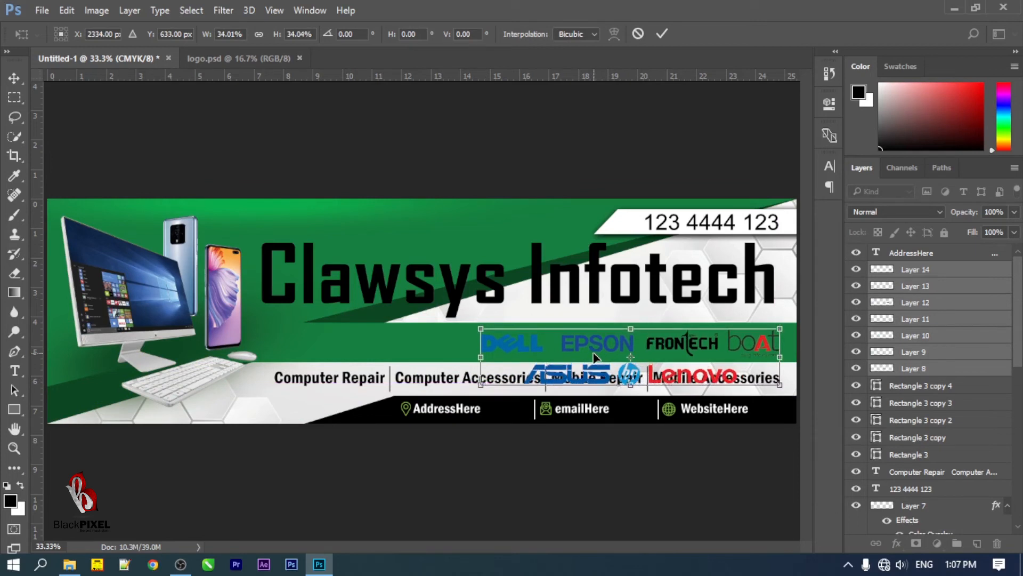
{"action": "key", "text": "Return"}
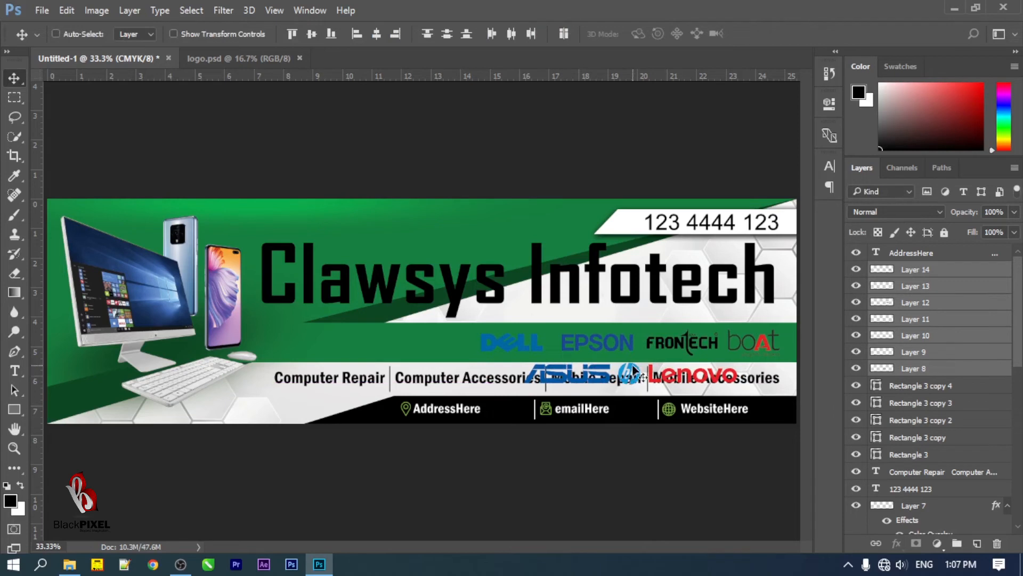
Move the ASUS, hp and Lenovo logos onto the green strip in front of the DELL logo and nudge them slightly away from it
{"action": "left_click_drag", "start_coordinate": [651, 379], "coordinate": [507, 439]}
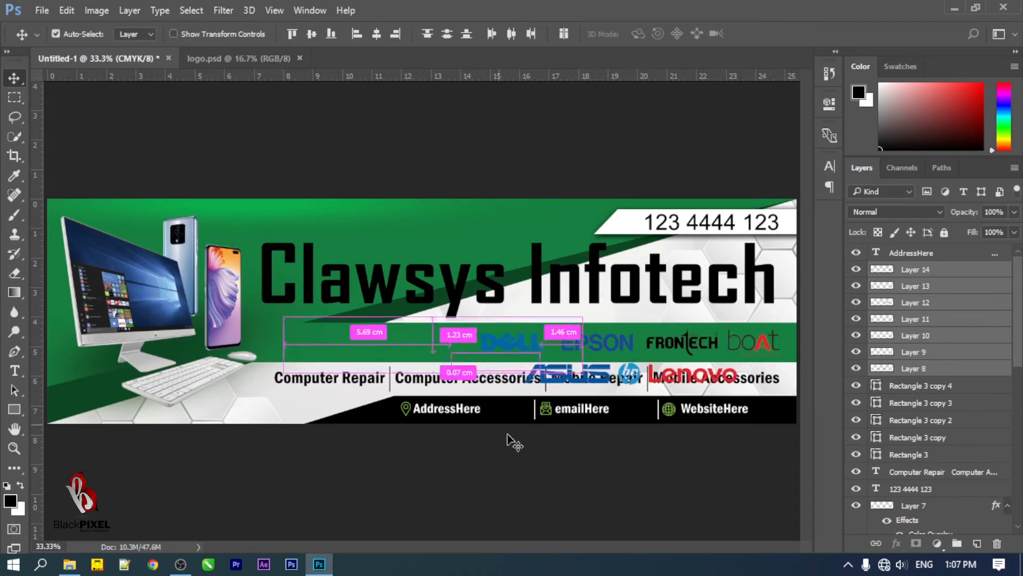
{"action": "key", "text": "ctrl+z"}
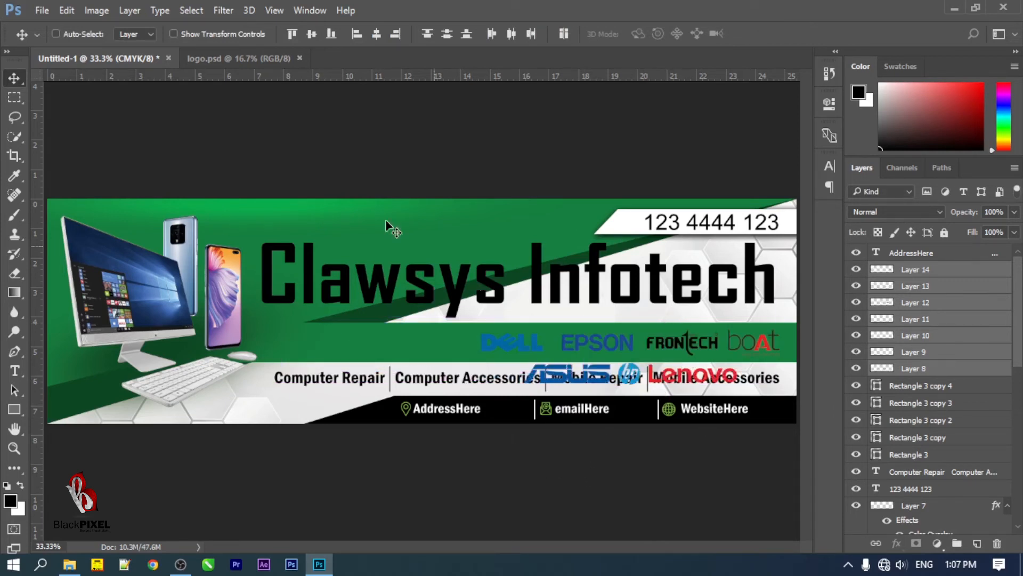
{"action": "left_click", "coordinate": [75, 36]}
{"action": "left_click", "coordinate": [557, 415]}
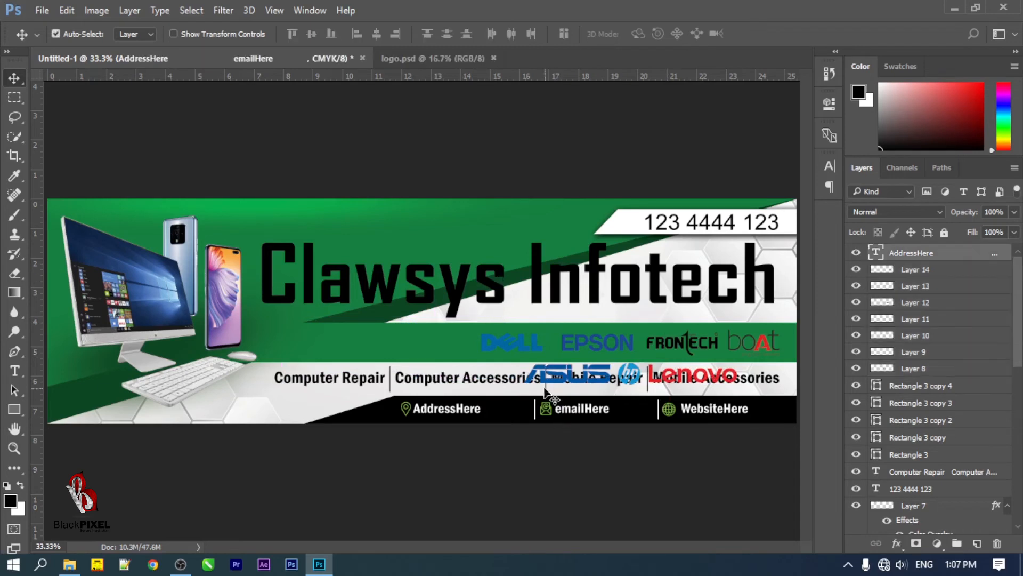
{"action": "left_click", "coordinate": [547, 380]}
{"action": "left_click", "coordinate": [640, 378], "text": "shift"}
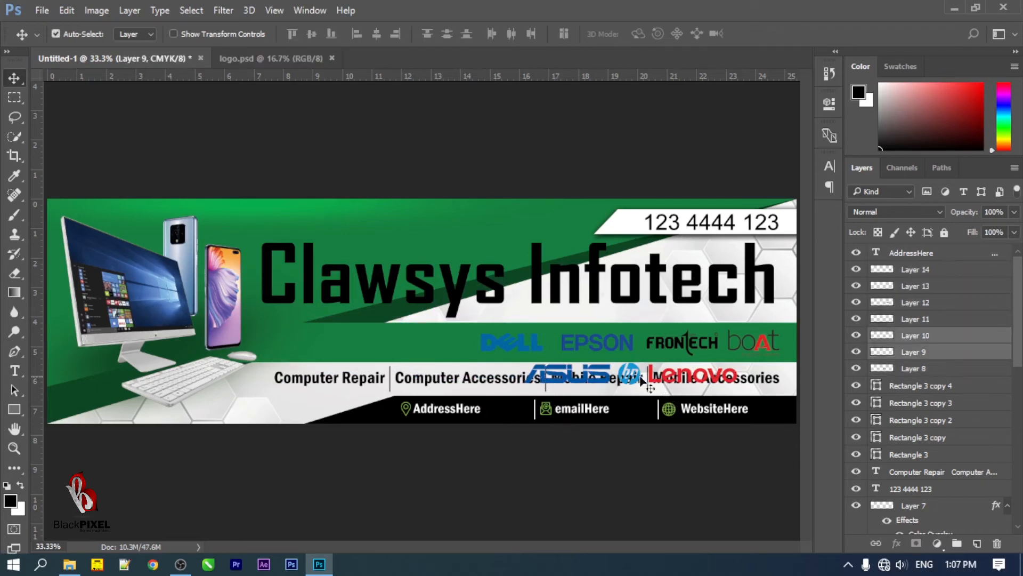
{"action": "left_click_drag", "start_coordinate": [634, 374], "coordinate": [367, 335]}
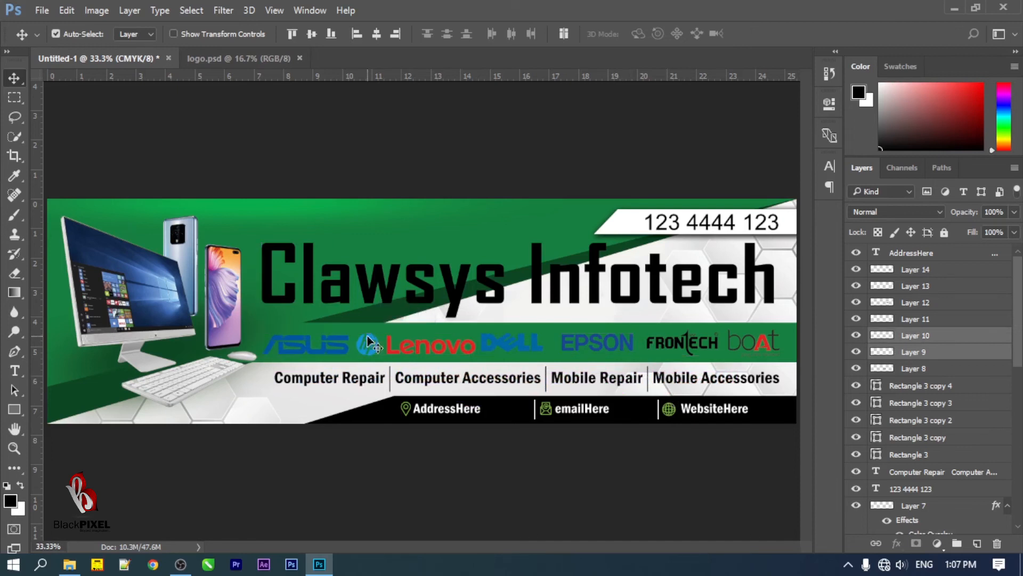
{"action": "left_click", "coordinate": [444, 342], "text": "shift"}
{"action": "key", "text": "shift+Left"}
{"action": "key", "text": "shift+Left"}
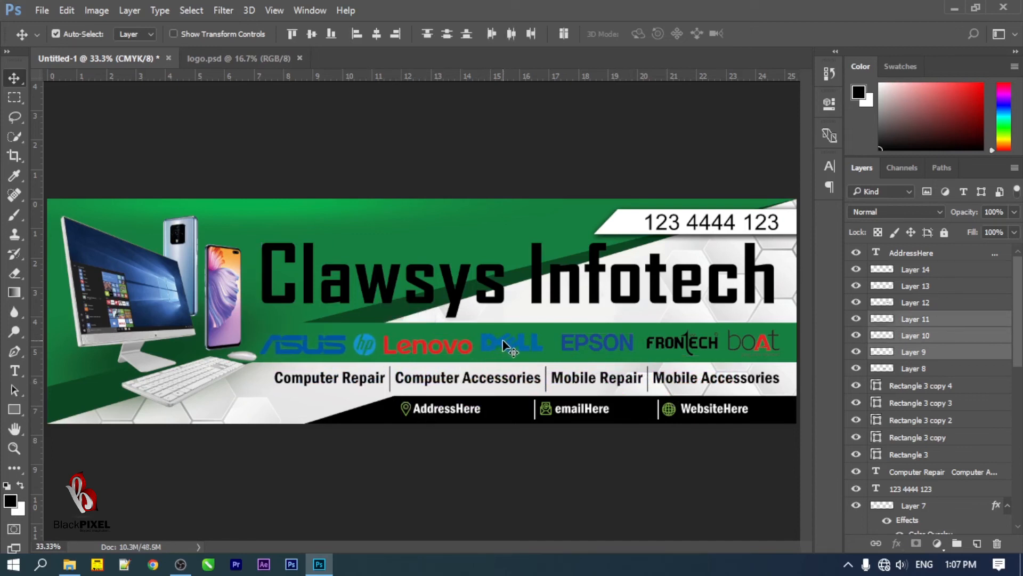
Scale all seven brand logos together to about 96% so the row lines up with the service text below
{"action": "left_click", "coordinate": [497, 344], "text": "shift"}
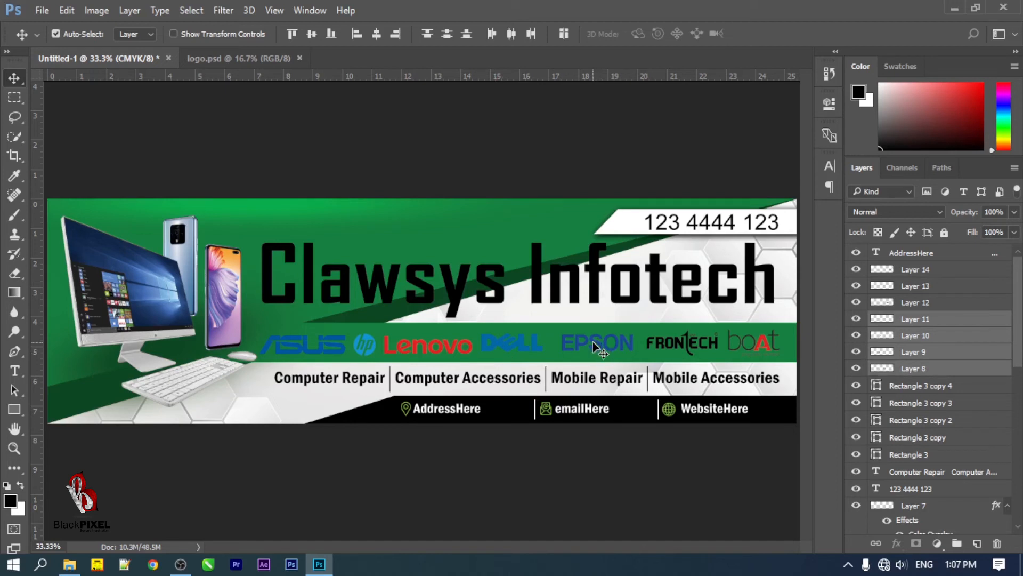
{"action": "left_click", "coordinate": [596, 347], "text": "shift"}
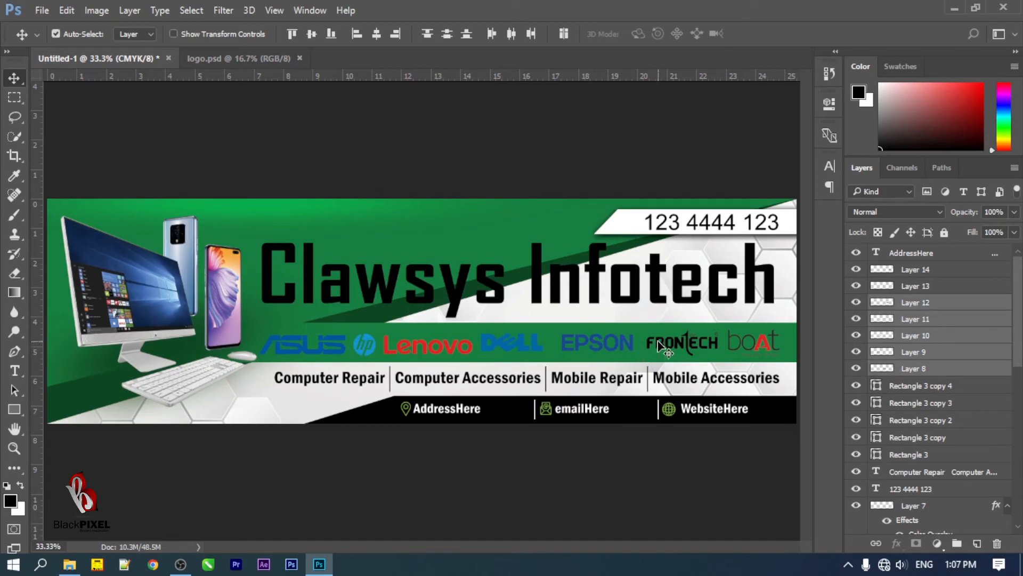
{"action": "left_click", "coordinate": [660, 345], "text": "shift"}
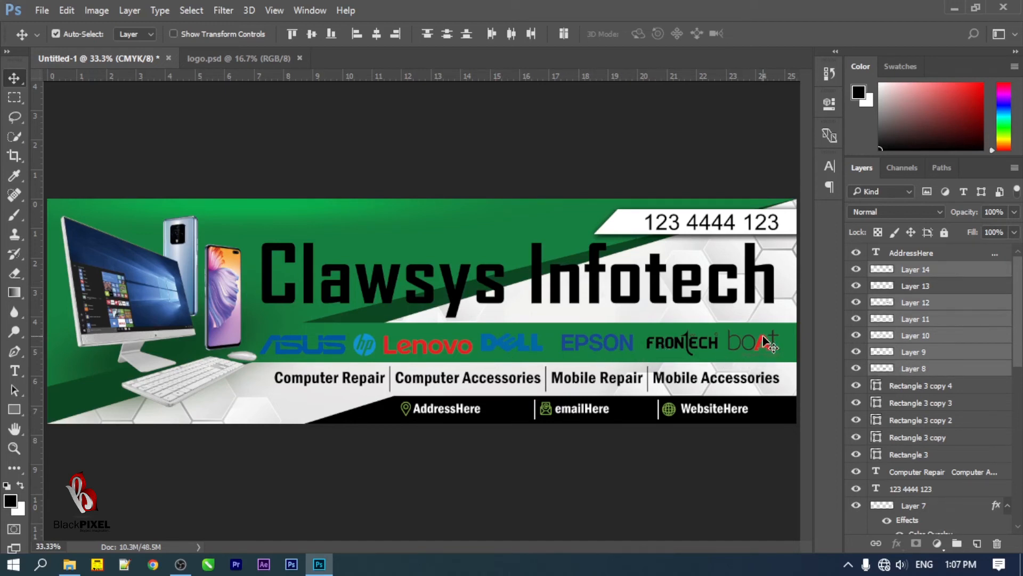
{"action": "left_click", "coordinate": [765, 340], "text": "shift"}
{"action": "key", "text": "ctrl+t"}
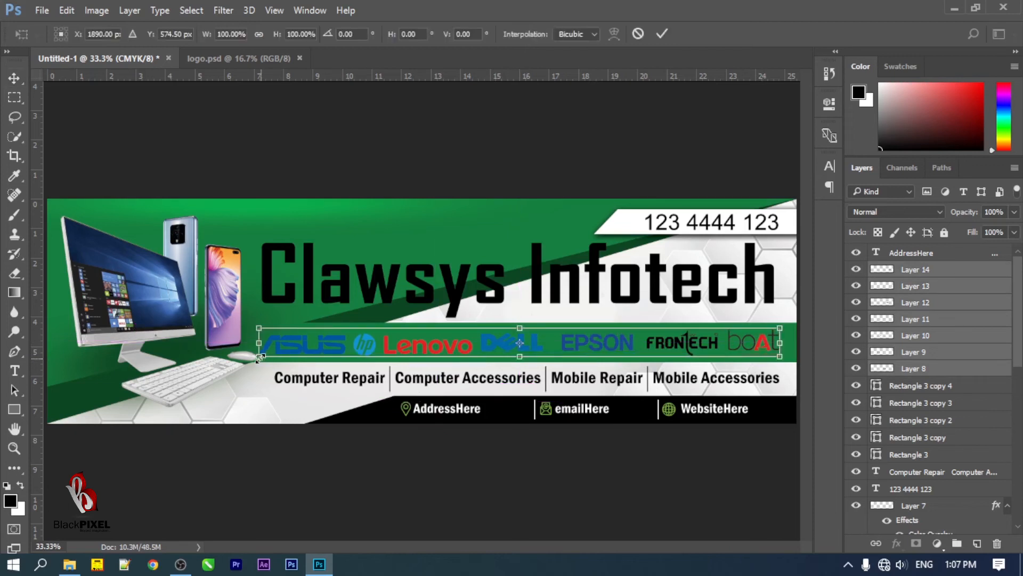
{"action": "left_click_drag", "start_coordinate": [259, 356], "coordinate": [276, 355]}
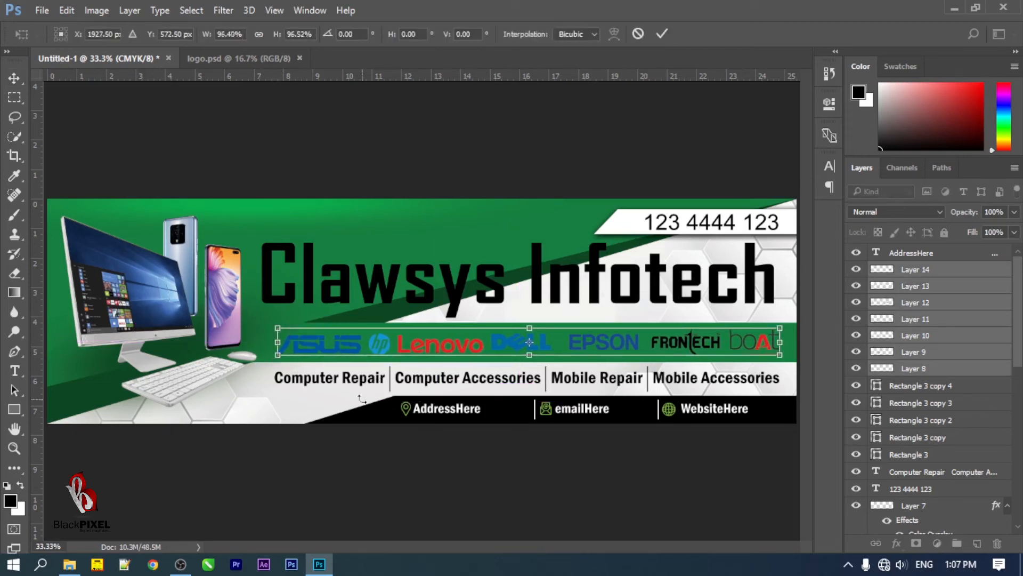
{"action": "key", "text": "Return"}
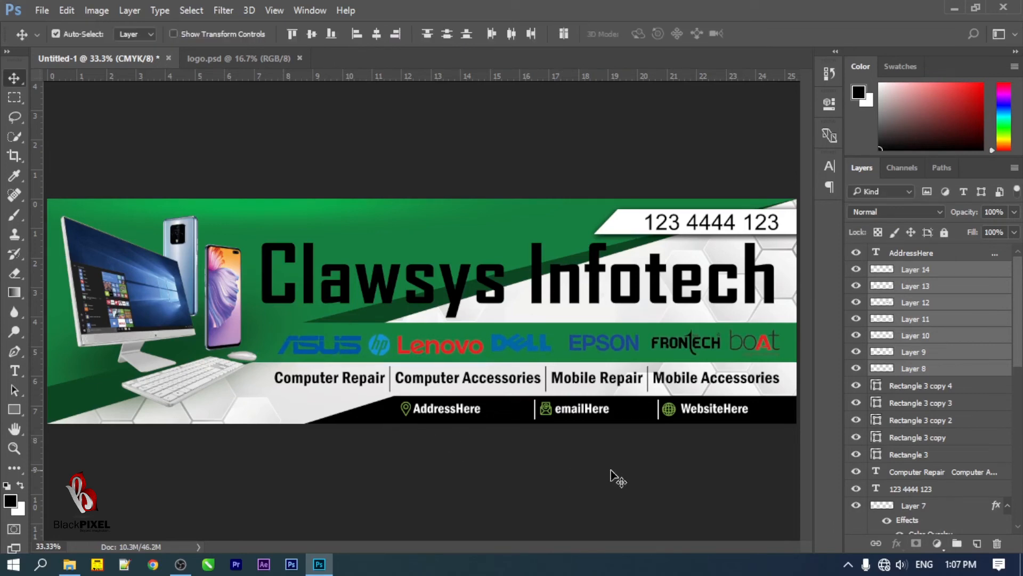
Apply a white Color Overlay to the DELL logo at 100% opacity
{"action": "left_click", "coordinate": [887, 370]}
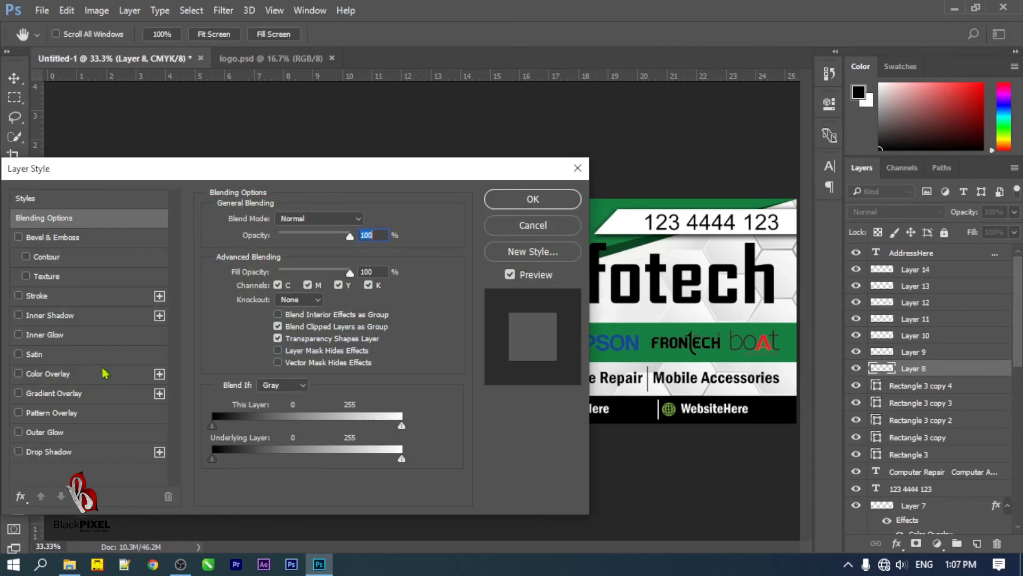
{"action": "left_click", "coordinate": [87, 376]}
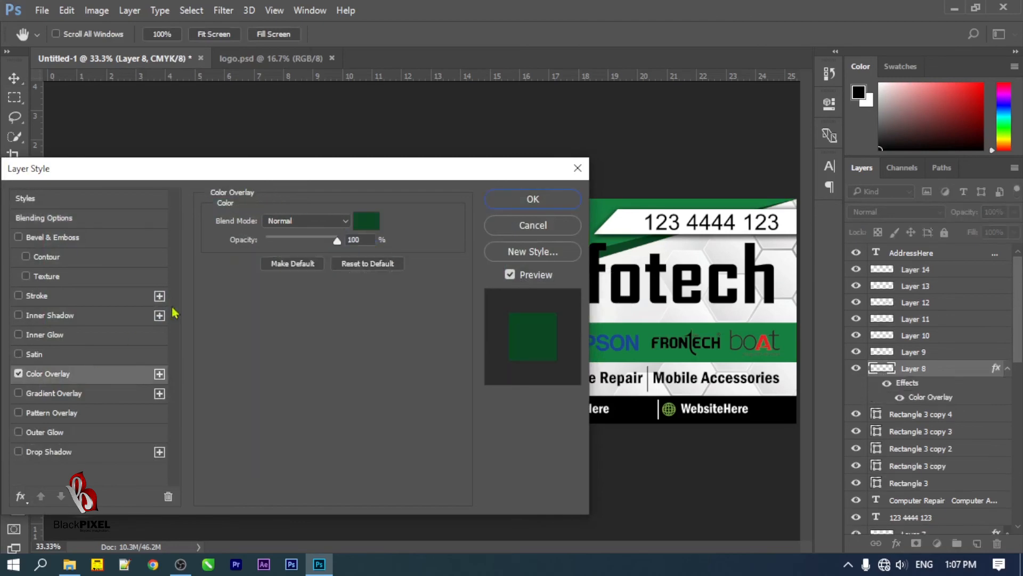
{"action": "left_click", "coordinate": [361, 226]}
{"action": "left_click_drag", "start_coordinate": [705, 249], "coordinate": [300, 51]}
{"action": "key", "text": "Return"}
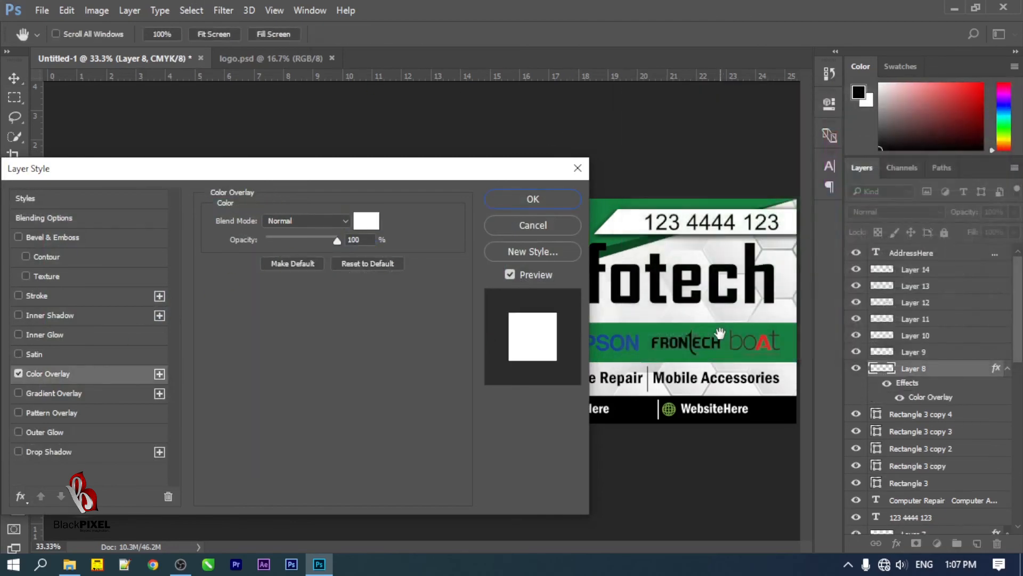
{"action": "key", "text": "Return"}
Copy the DELL logo's layer style and paste it onto all the other brand logo layers
{"action": "right_click", "coordinate": [917, 379]}
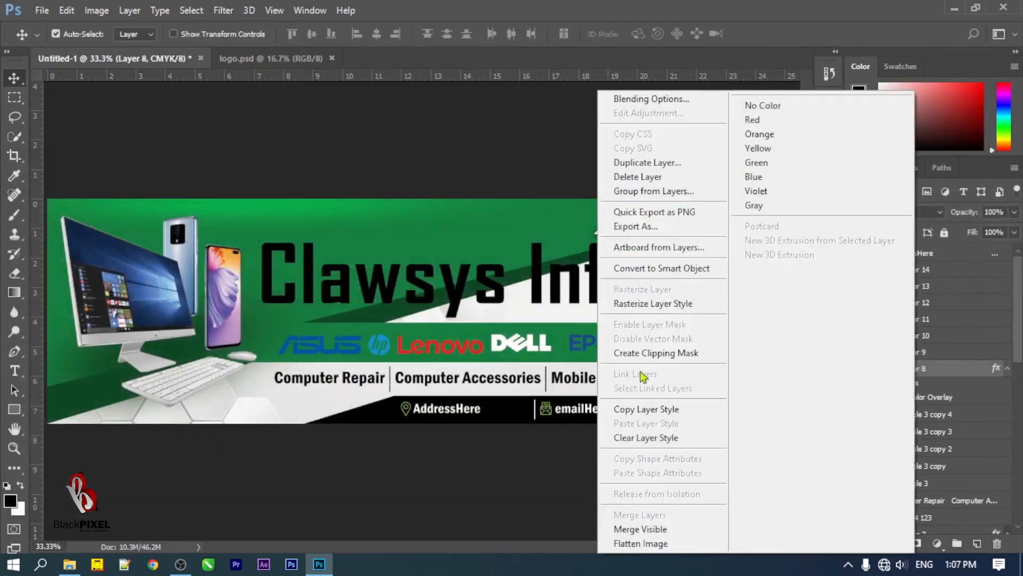
{"action": "left_click", "coordinate": [646, 410]}
{"action": "left_click", "coordinate": [932, 274], "text": "shift"}
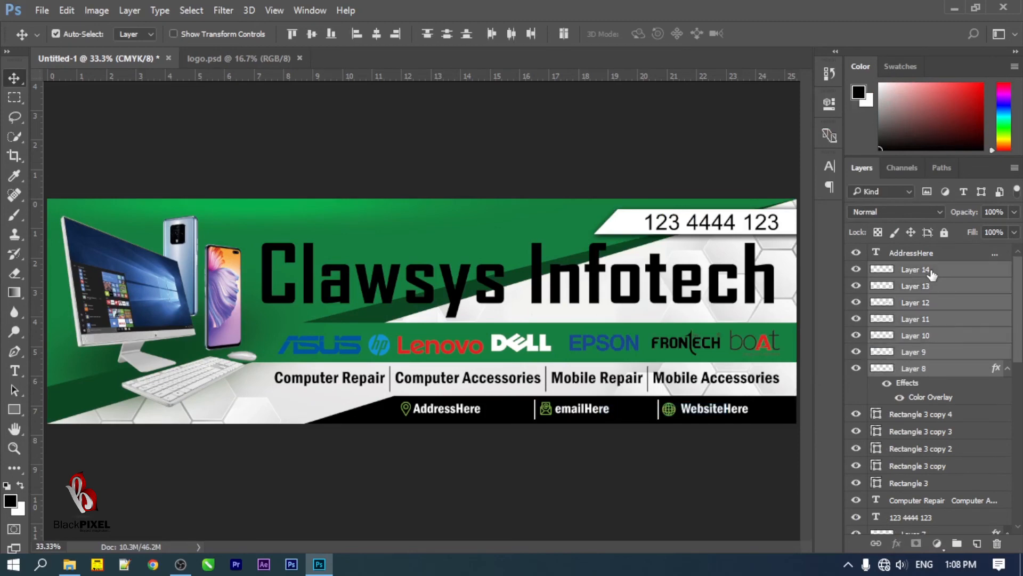
{"action": "right_click", "coordinate": [932, 274]}
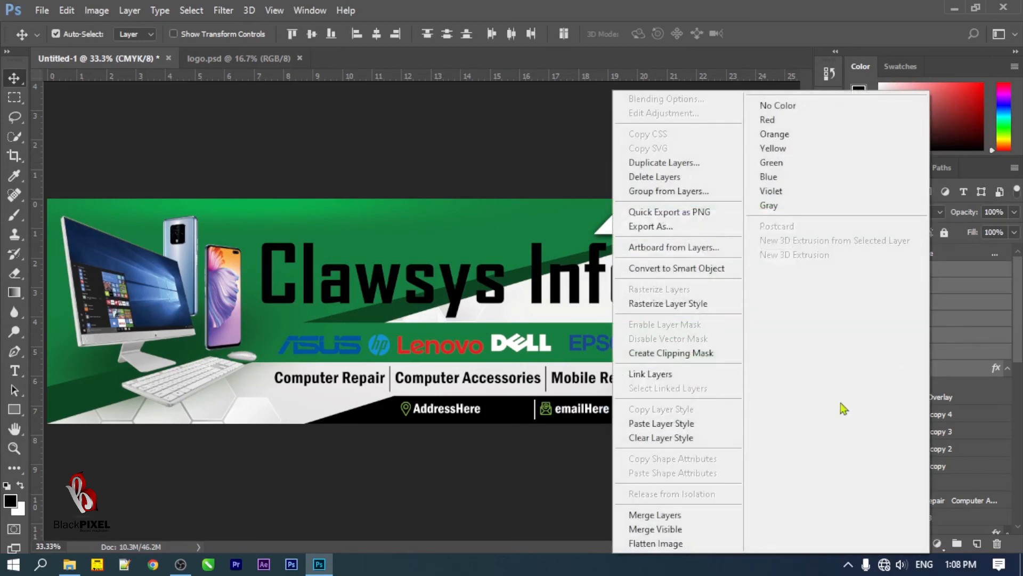
{"action": "left_click", "coordinate": [687, 424]}
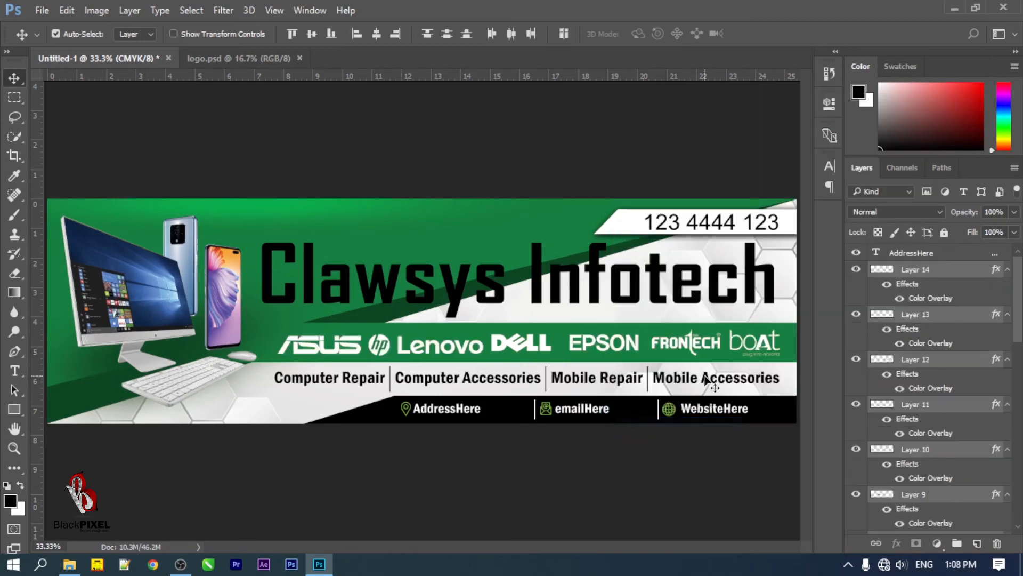
Apply a red Color Overlay to the Clawsys Infotech title text
{"action": "left_click", "coordinate": [669, 457]}
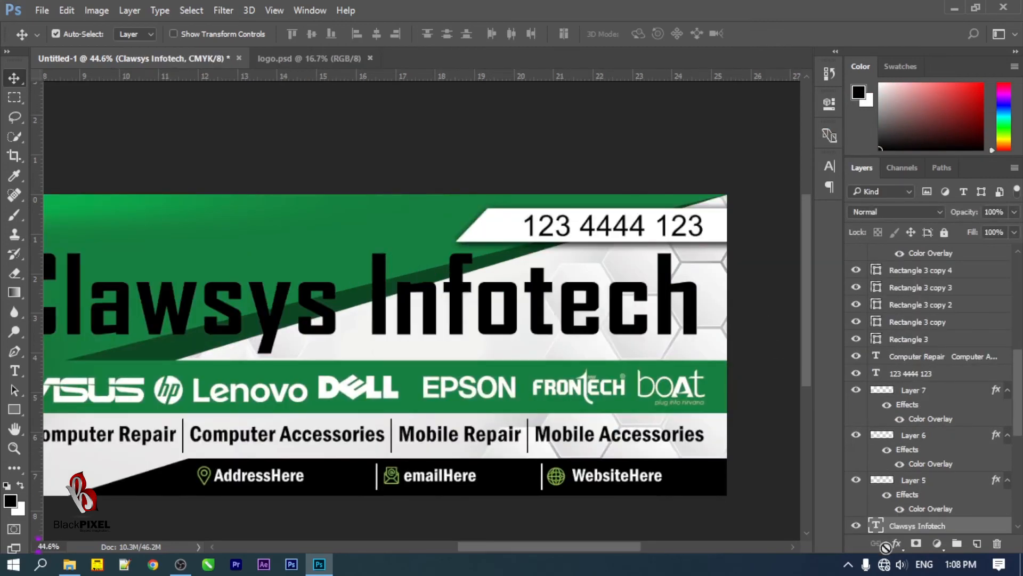
{"action": "left_click", "coordinate": [897, 543]}
{"action": "left_click", "coordinate": [862, 468]}
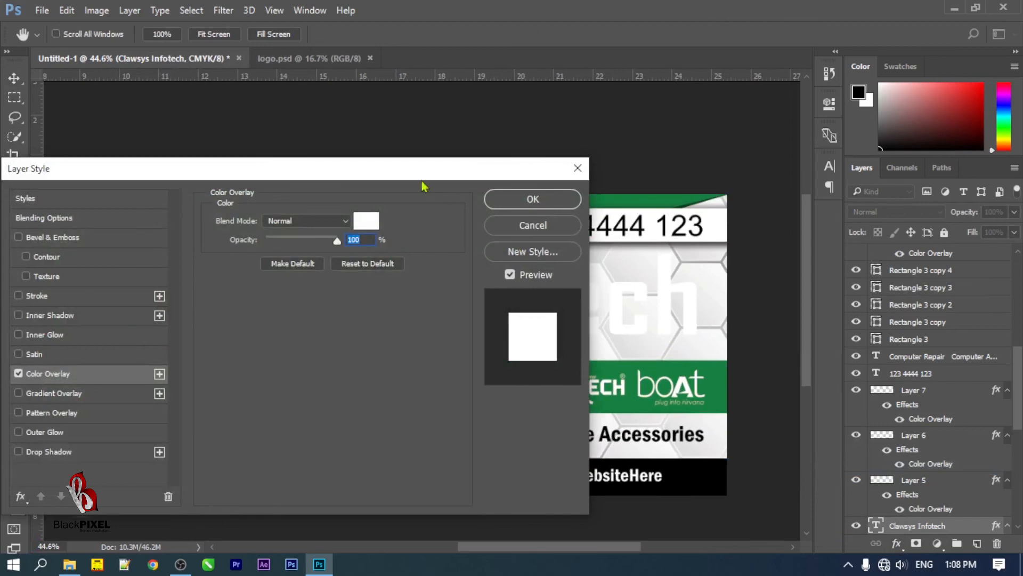
{"action": "left_click_drag", "start_coordinate": [421, 178], "coordinate": [918, 126]}
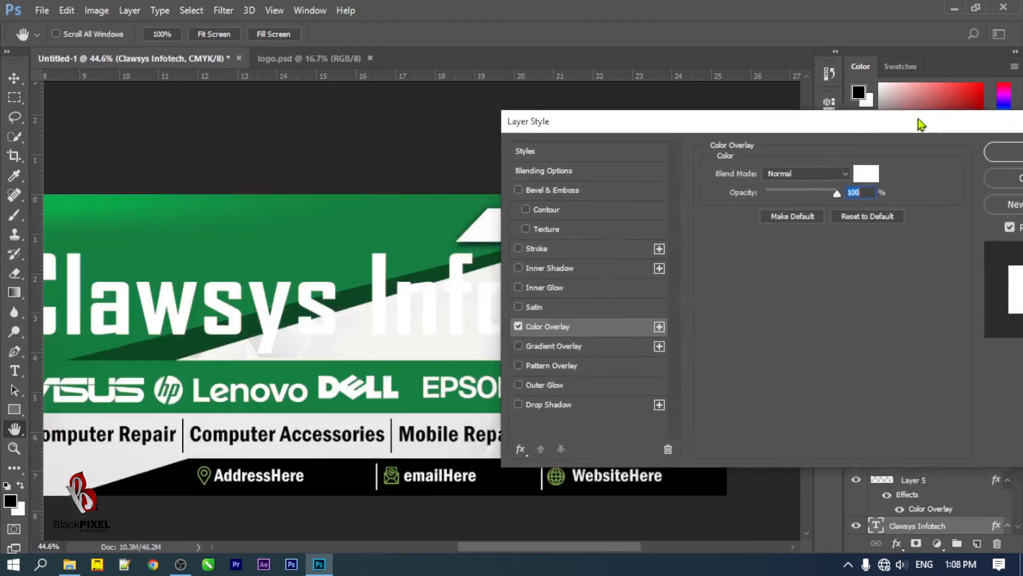
{"action": "left_click", "coordinate": [868, 169]}
{"action": "left_click_drag", "start_coordinate": [718, 213], "coordinate": [858, 145]}
{"action": "key", "text": "Return"}
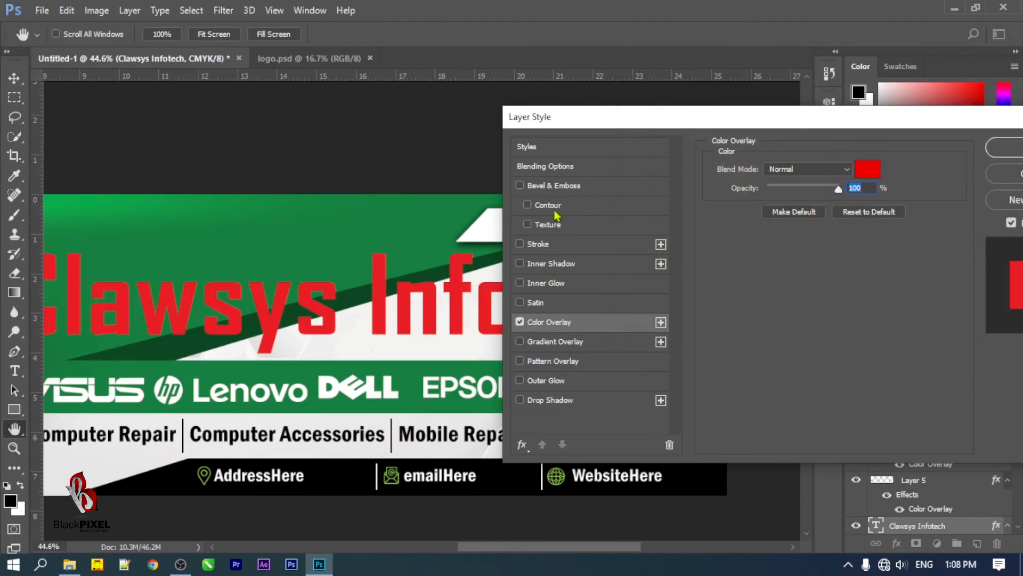
Add a white outside Stroke of 10 px to the Clawsys Infotech title
{"action": "left_click", "coordinate": [570, 245]}
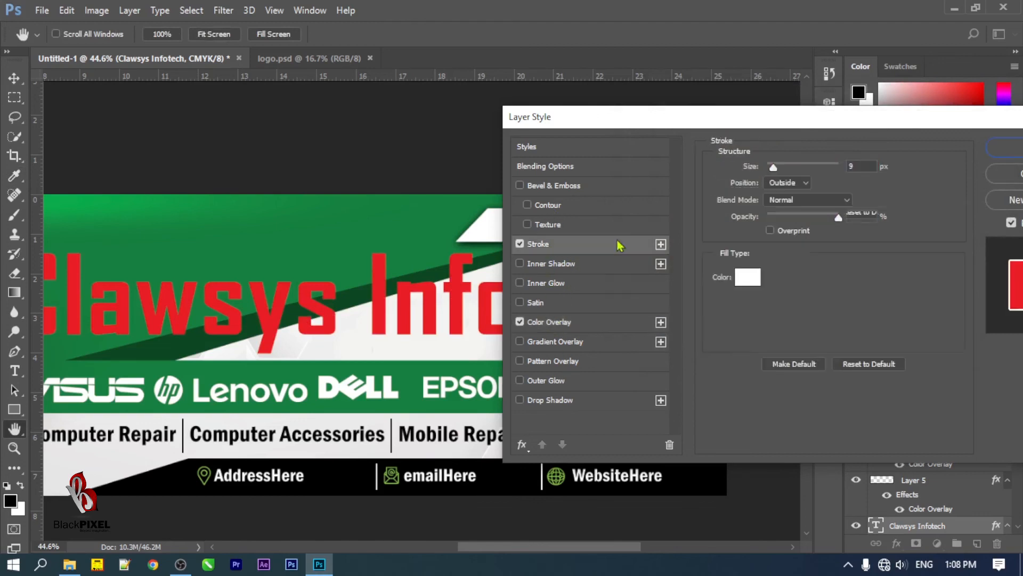
{"action": "left_click", "coordinate": [862, 166]}
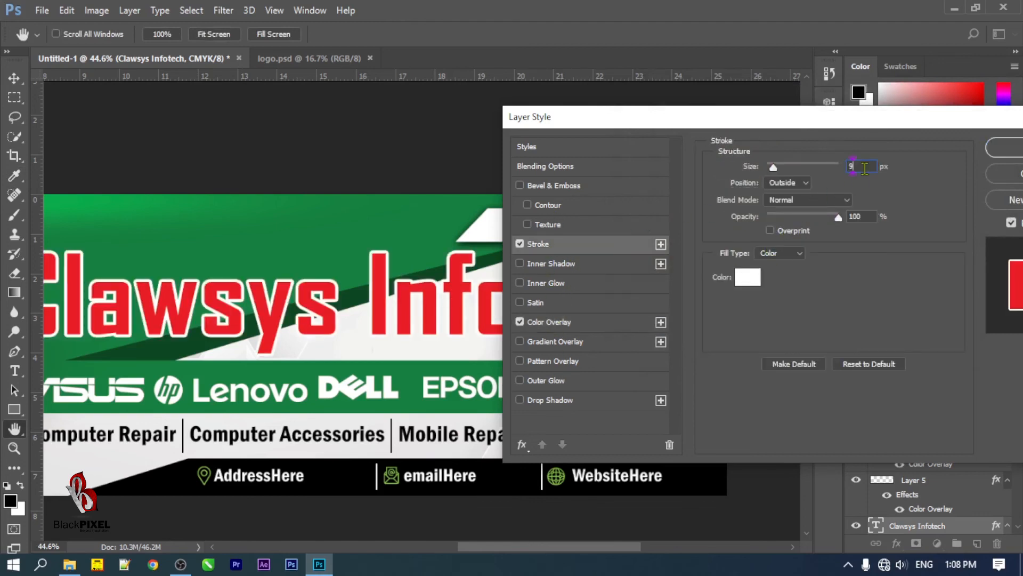
{"action": "key", "text": "Up"}
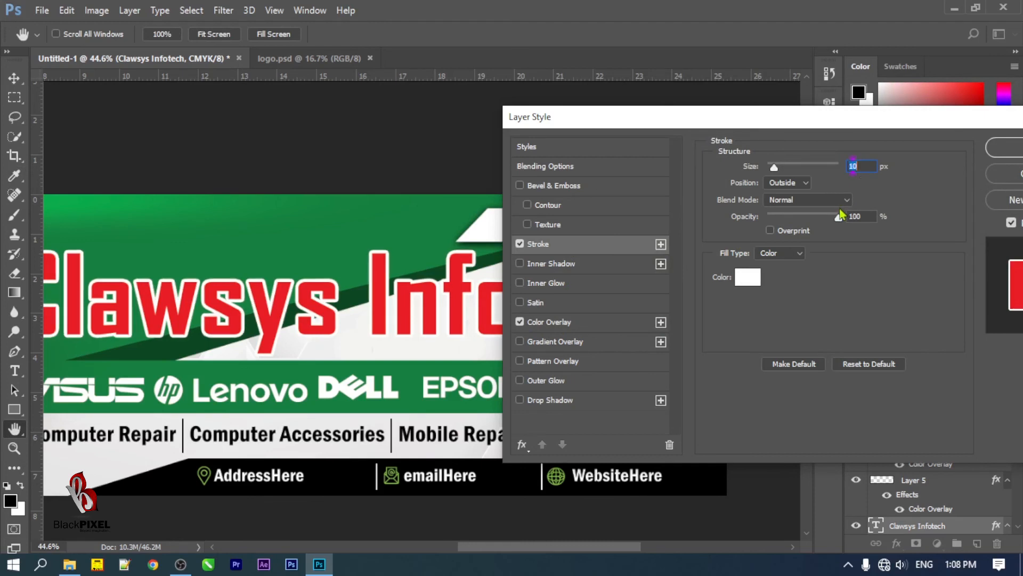
Add a black Drop Shadow with 46% spread to the Clawsys Infotech title and apply the layer styles
{"action": "left_click", "coordinate": [567, 401]}
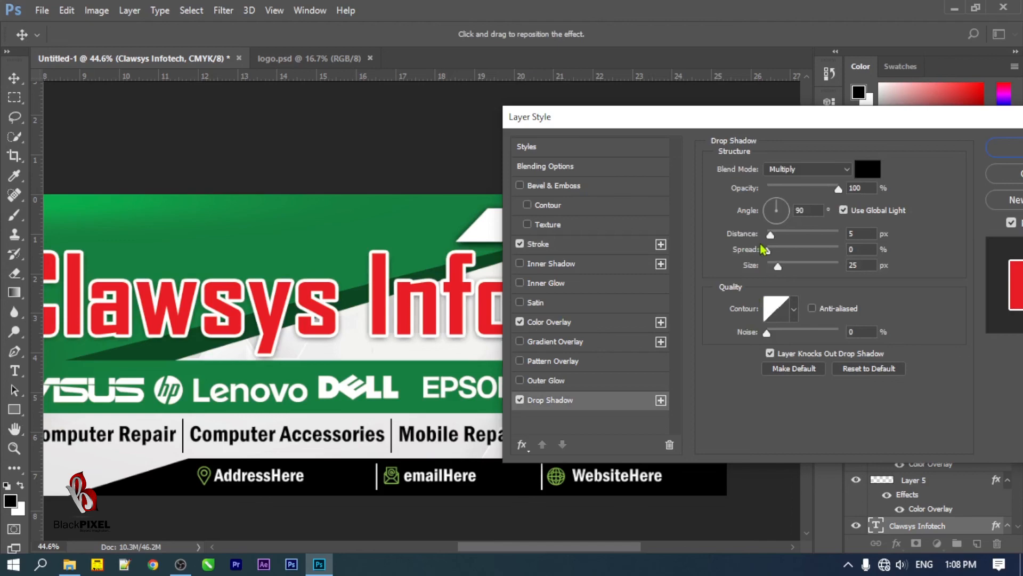
{"action": "left_click_drag", "start_coordinate": [753, 248], "coordinate": [782, 248]}
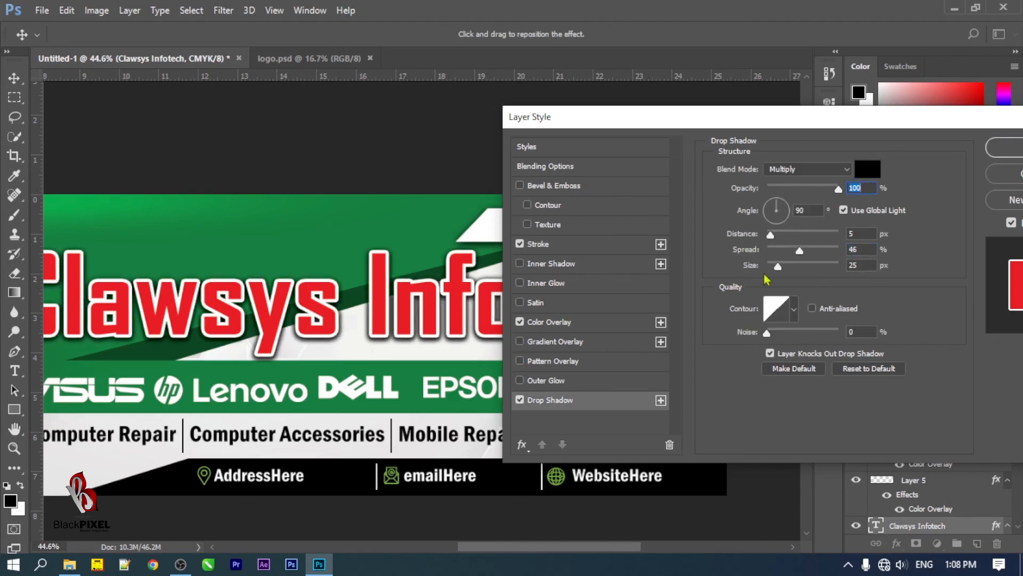
{"action": "key", "text": "Return"}
{"action": "key", "text": "ctrl+0"}
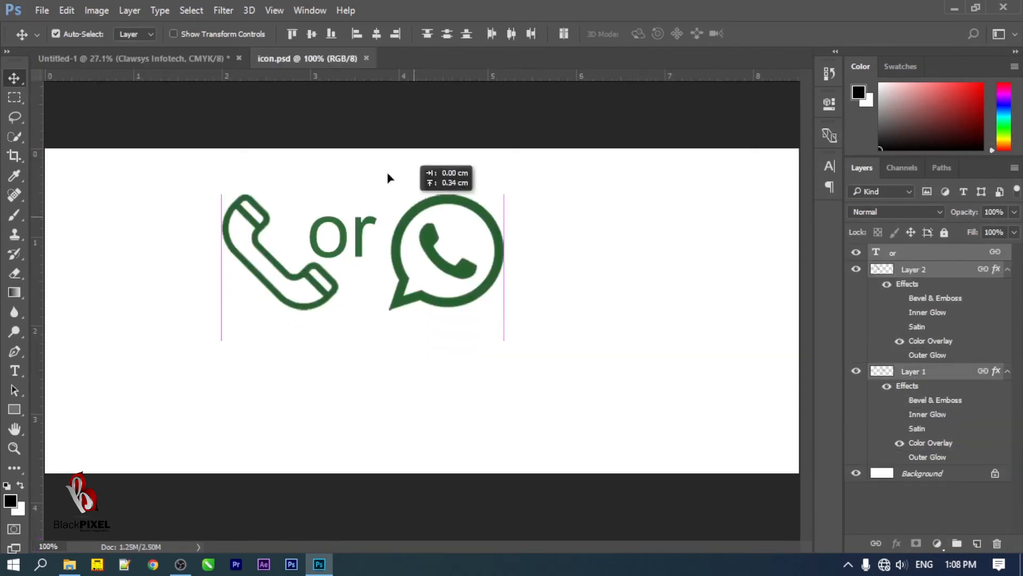
Bring the linked phone icon, "or" text and WhatsApp icon from icon.psd into the banner and scale them to about 48% beside the phone number
{"action": "left_click_drag", "start_coordinate": [388, 178], "coordinate": [570, 242]}
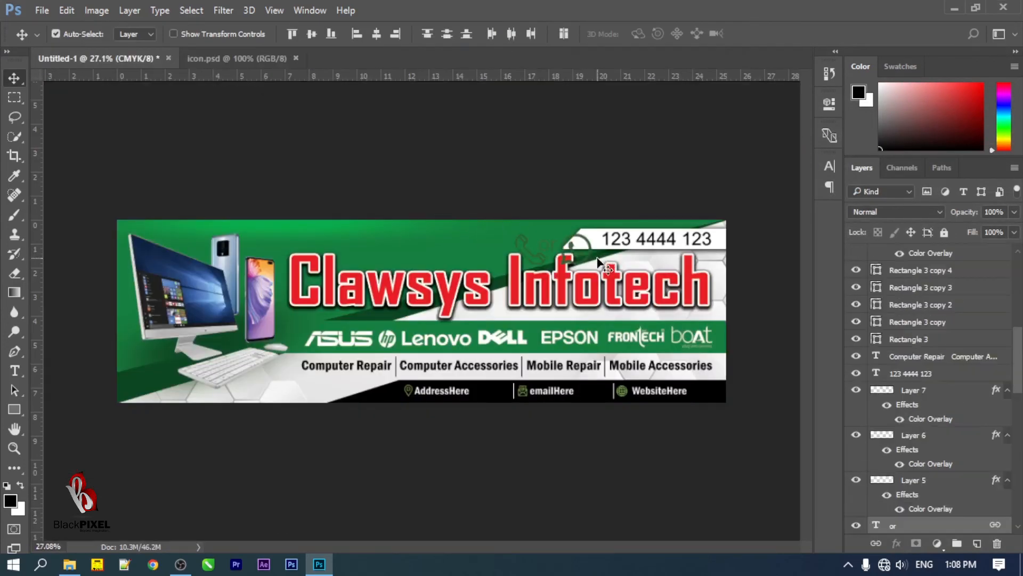
{"action": "left_click_drag", "start_coordinate": [644, 243], "coordinate": [698, 213]}
{"action": "key", "text": "ctrl+t"}
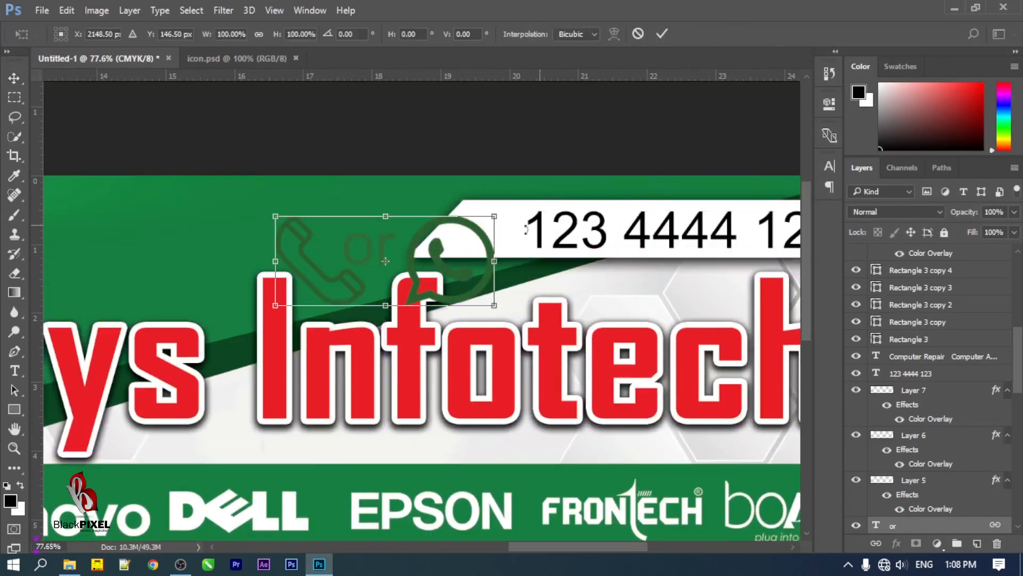
{"action": "left_click_drag", "start_coordinate": [277, 311], "coordinate": [389, 263]}
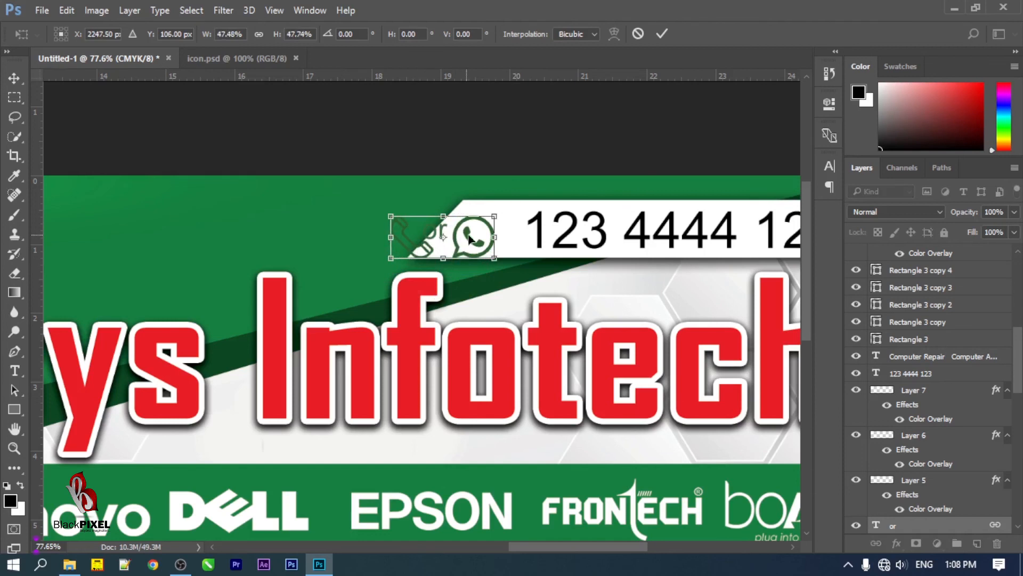
{"action": "left_click_drag", "start_coordinate": [466, 238], "coordinate": [491, 226]}
{"action": "key", "text": "Return"}
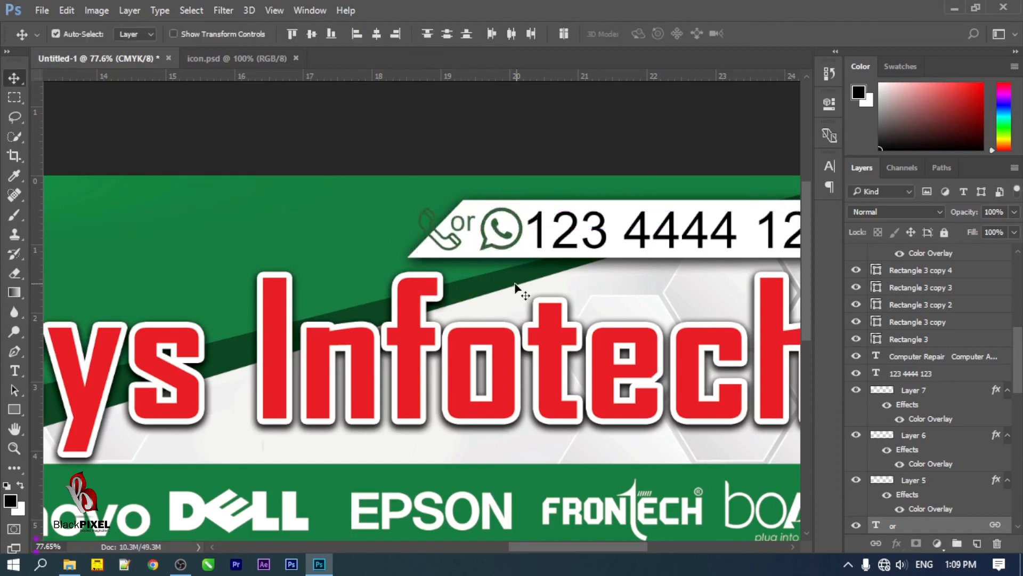
Nudge the linked phone and WhatsApp icons slightly left to leave a gap before the phone number
{"action": "key", "text": "Left"}
{"action": "key", "text": "Left"}
{"action": "key", "text": "Left"}
{"action": "key", "text": "Left"}
{"action": "key", "text": "Left"}
{"action": "key", "text": "Left"}
{"action": "key", "text": "Left"}
{"action": "key", "text": "Left"}
{"action": "key", "text": "Left"}
{"action": "key", "text": "Left"}
{"action": "key", "text": "Left"}
{"action": "key", "text": "Left"}
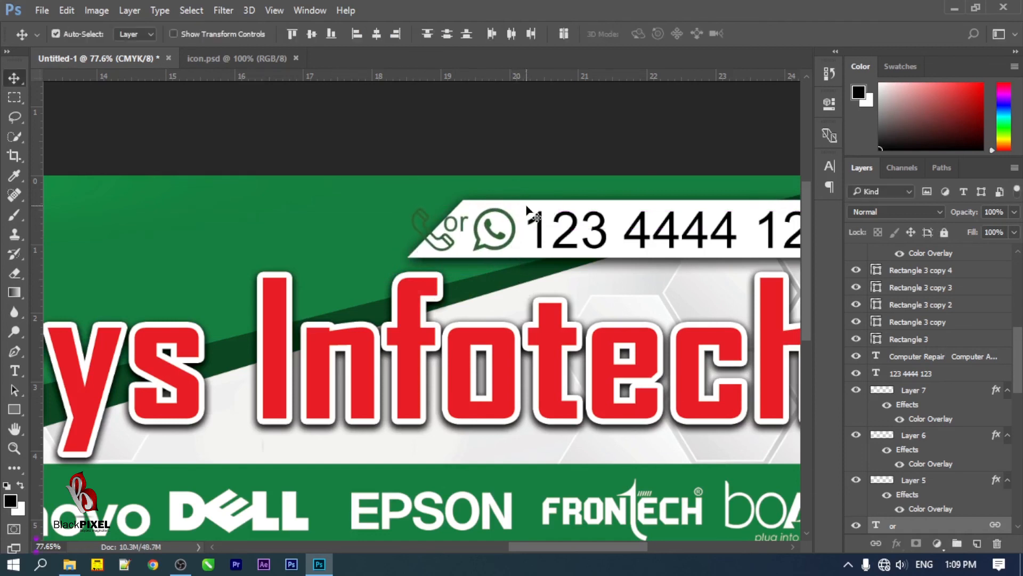
Move the white slanted contact shape left so that it sits fully behind the phone and WhatsApp icons
{"action": "left_click_drag", "start_coordinate": [523, 220], "coordinate": [471, 223]}
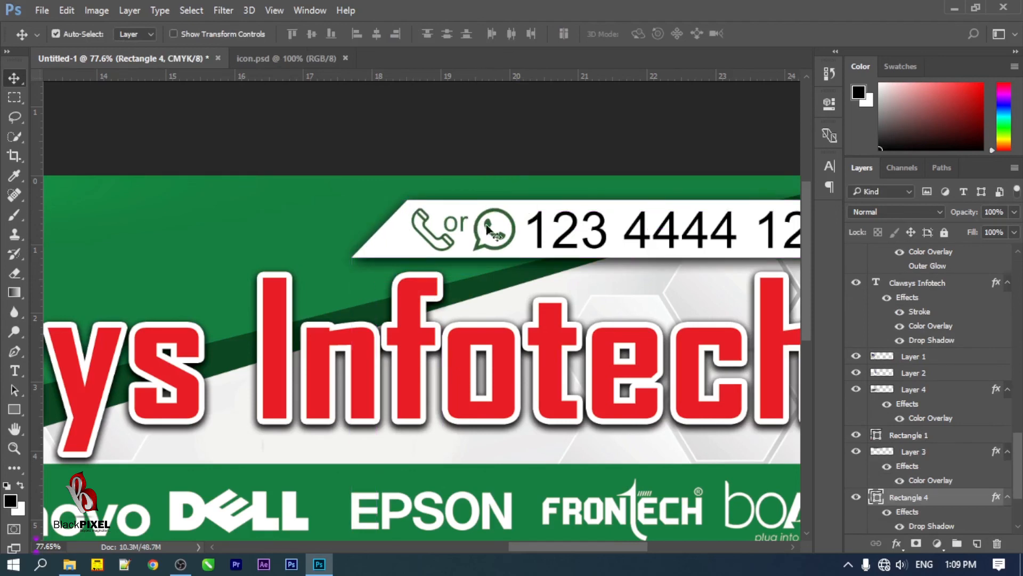
{"action": "left_click_drag", "start_coordinate": [554, 245], "coordinate": [421, 308]}
{"action": "key", "text": "ctrl+plus"}
{"action": "key", "text": "ctrl+plus"}
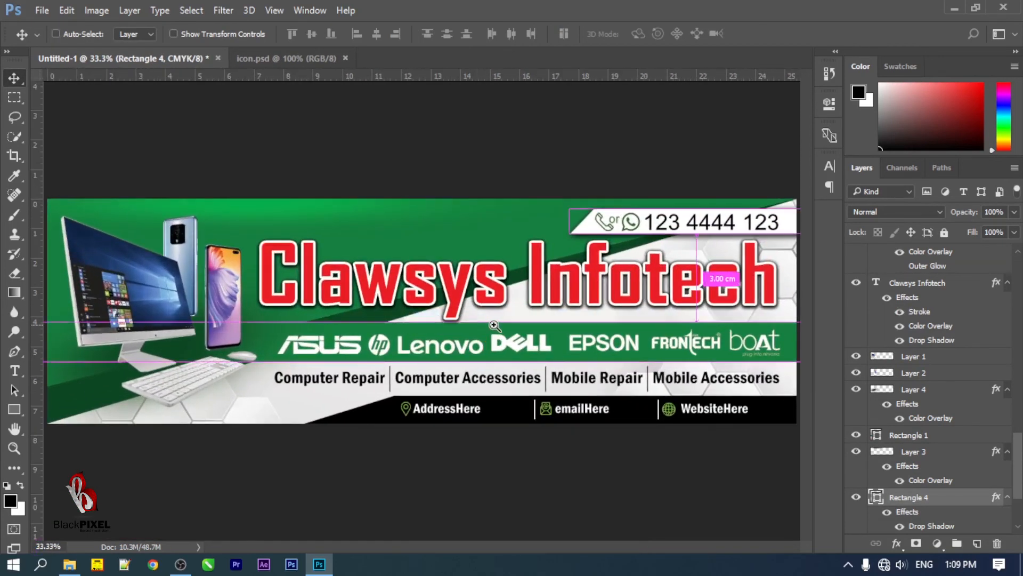
{"action": "left_click", "coordinate": [456, 308]}
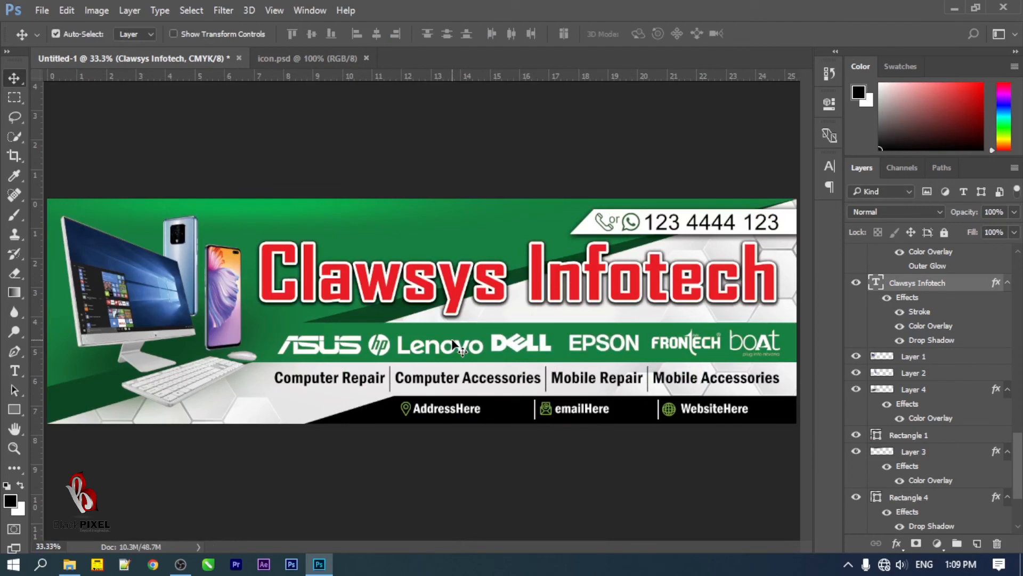